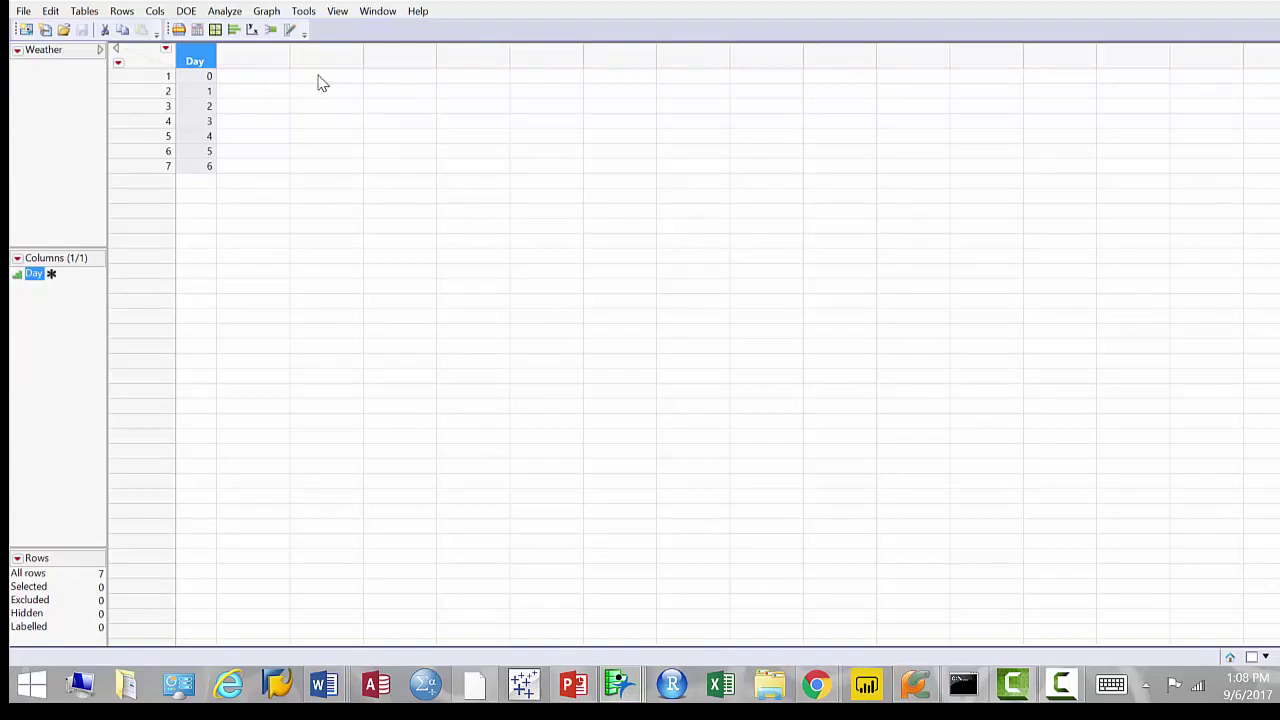
- Add a column after Day in the Weather table and name it Temp_High
double_click(305, 78)
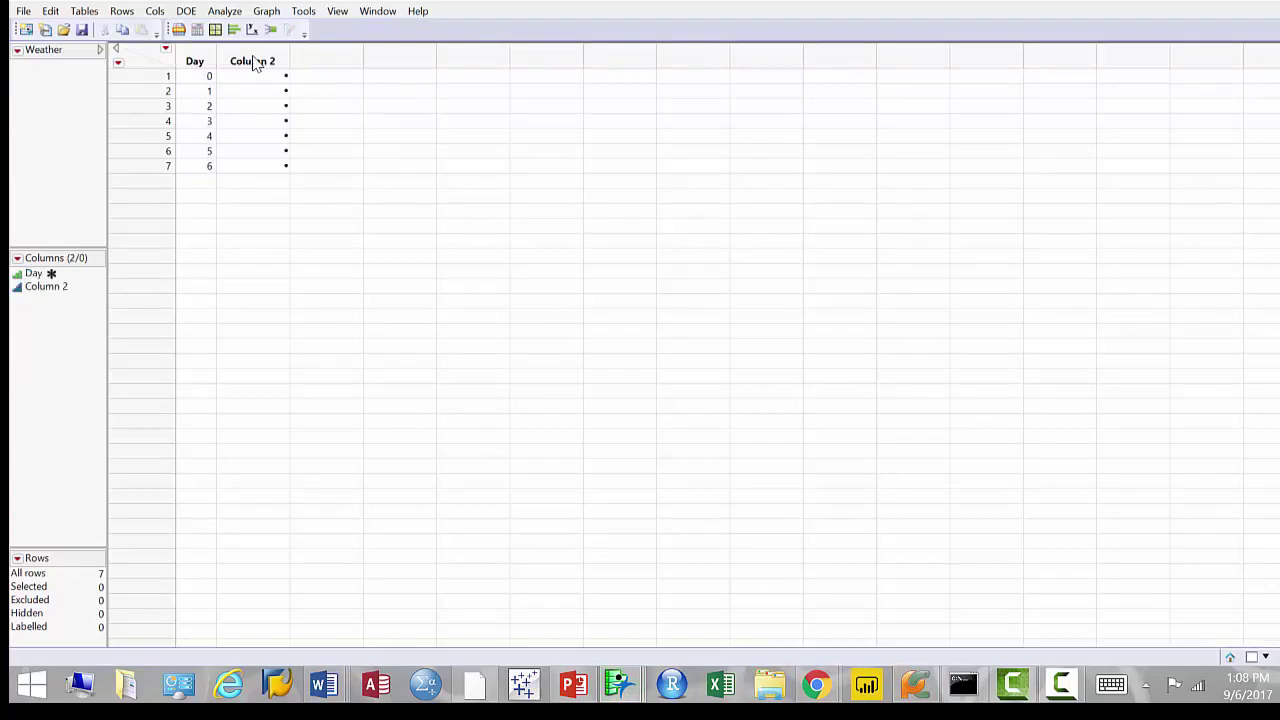
double_click(258, 61)
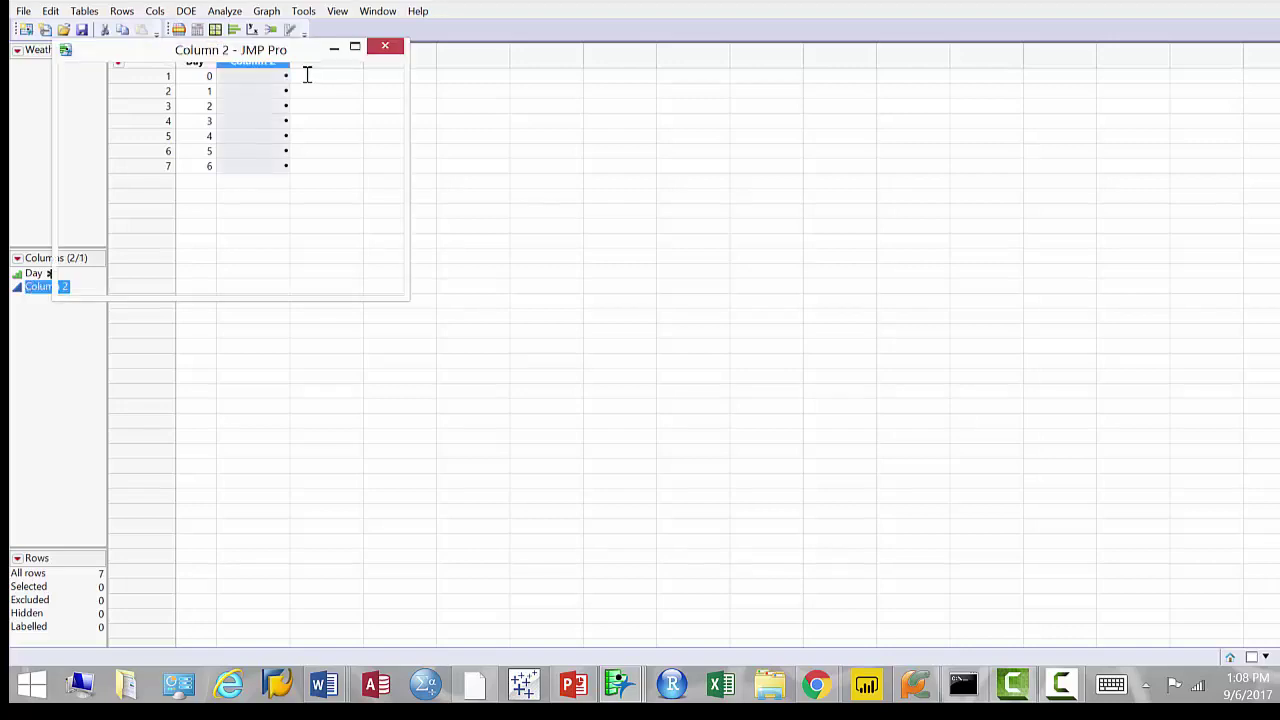
double_click(232, 100)
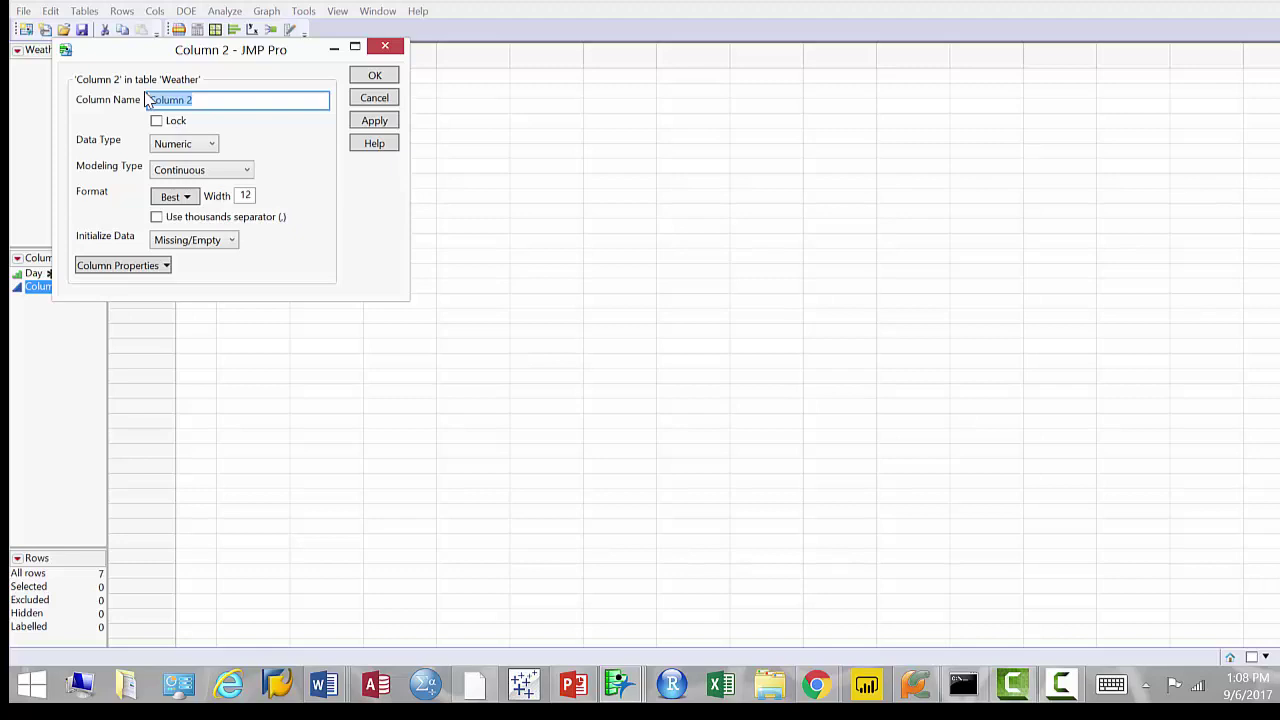
key(BackSpace)
text(Temp)
text(_High)
click(368, 77)
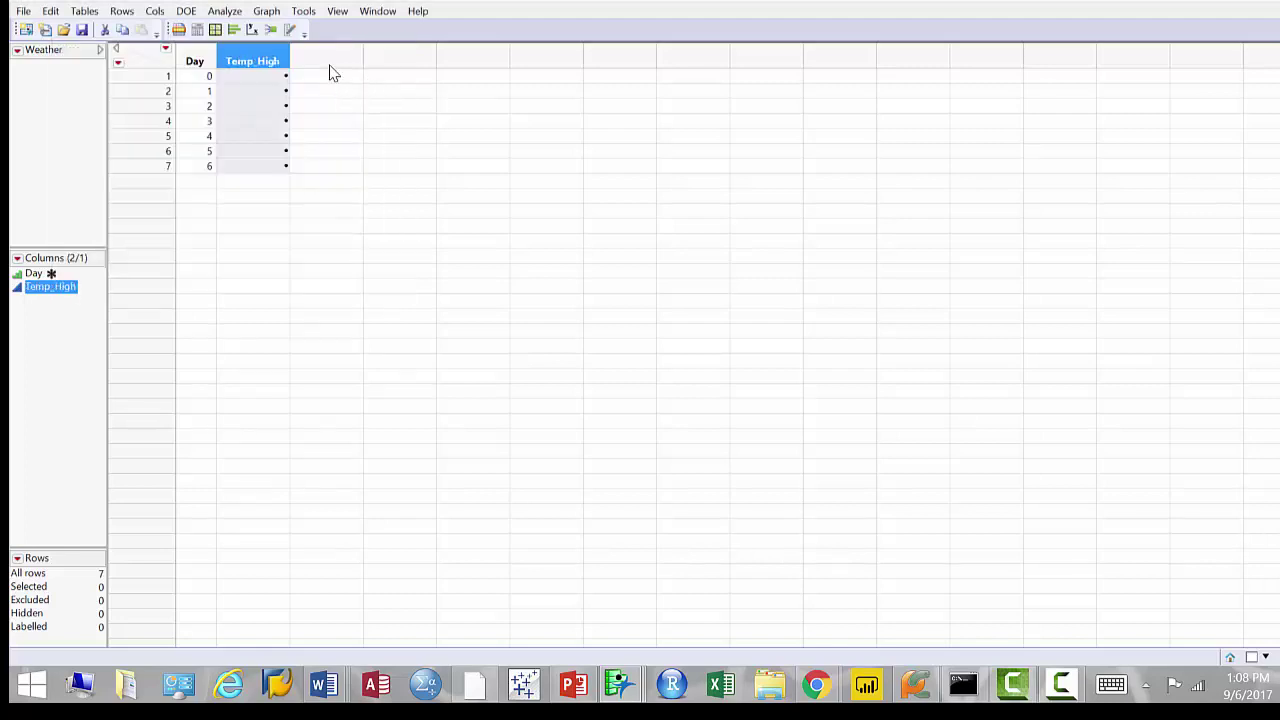
- Add a column after Temp_High and name it Temp_Low, keeping it numeric and continuous
double_click(394, 84)
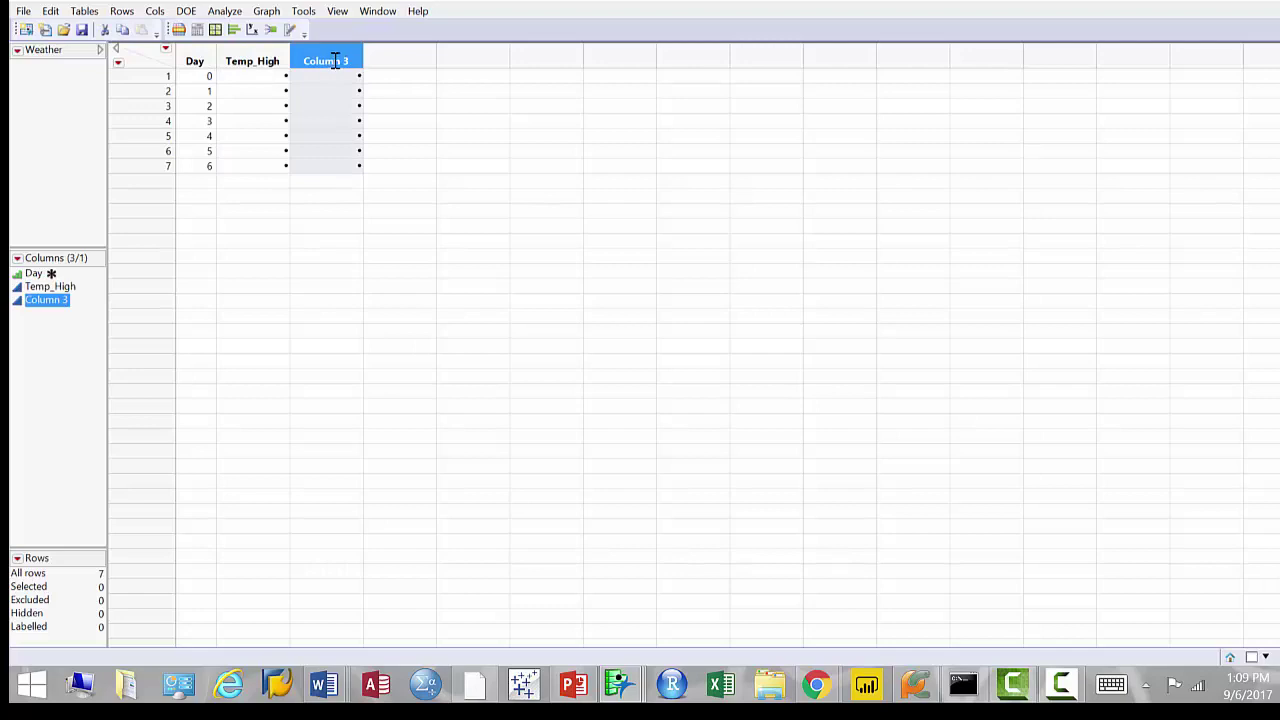
right_click(399, 76)
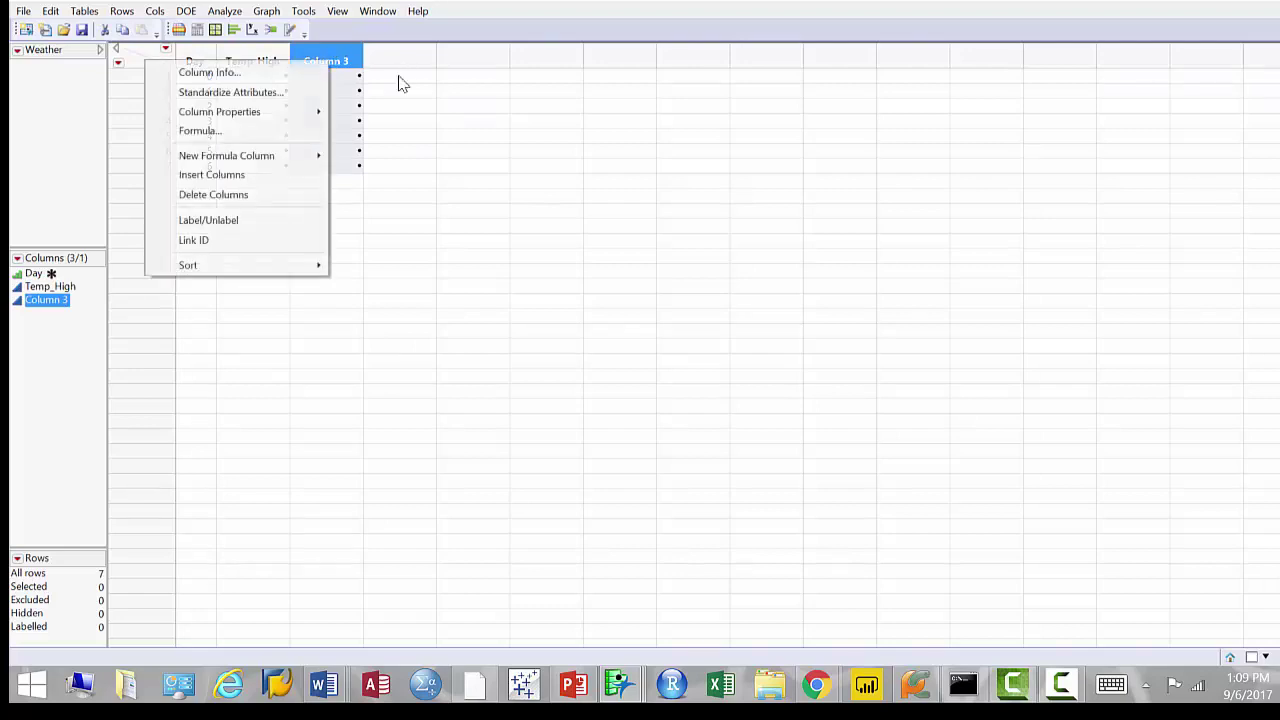
click(300, 73)
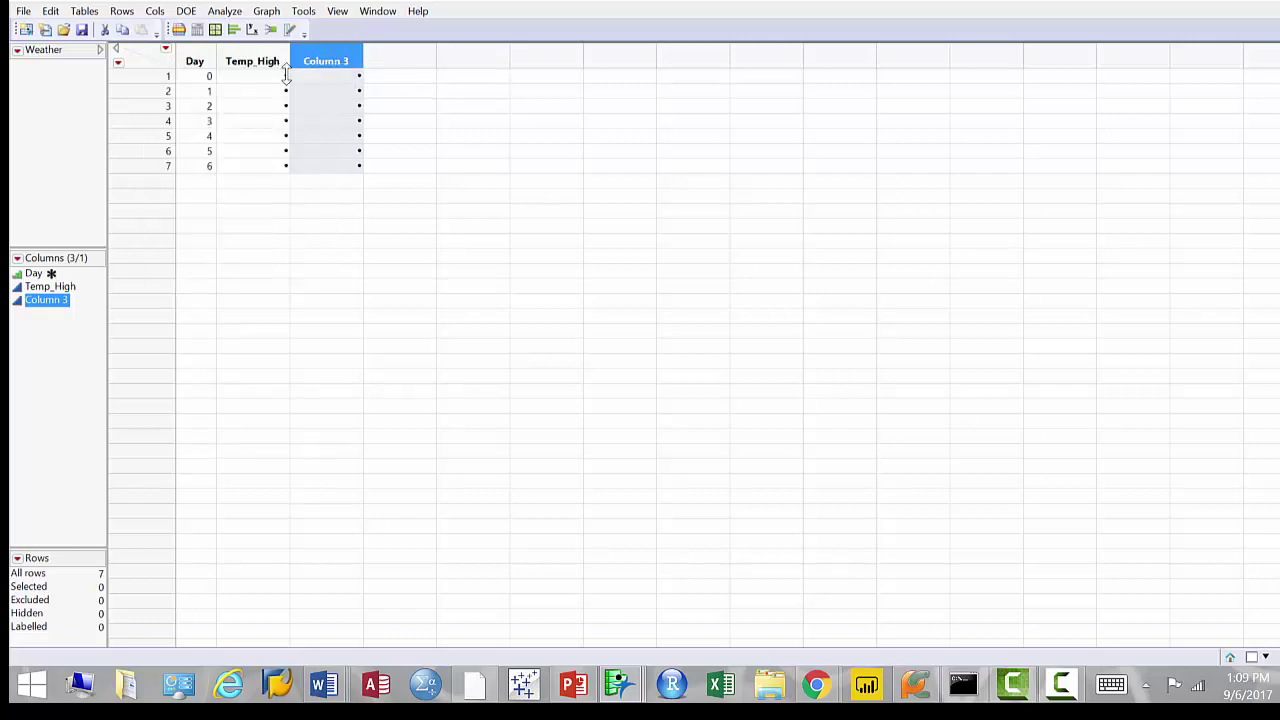
text(Temp_Low)
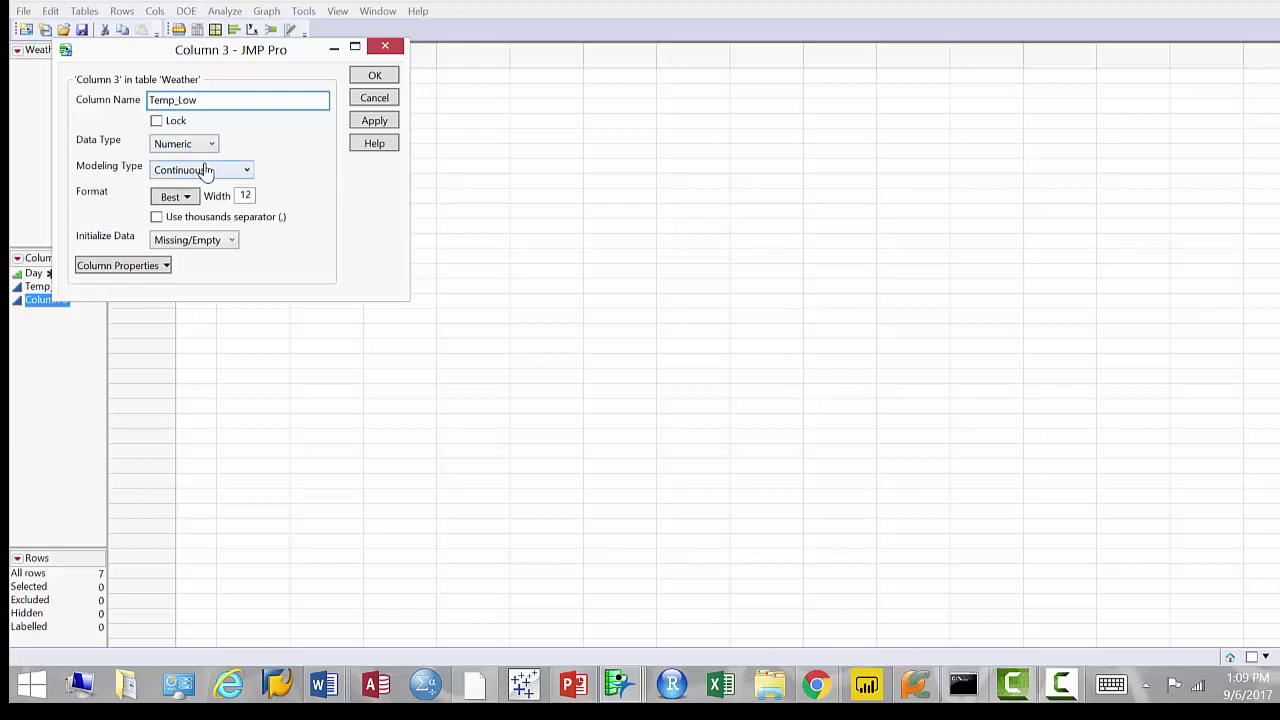
click(373, 80)
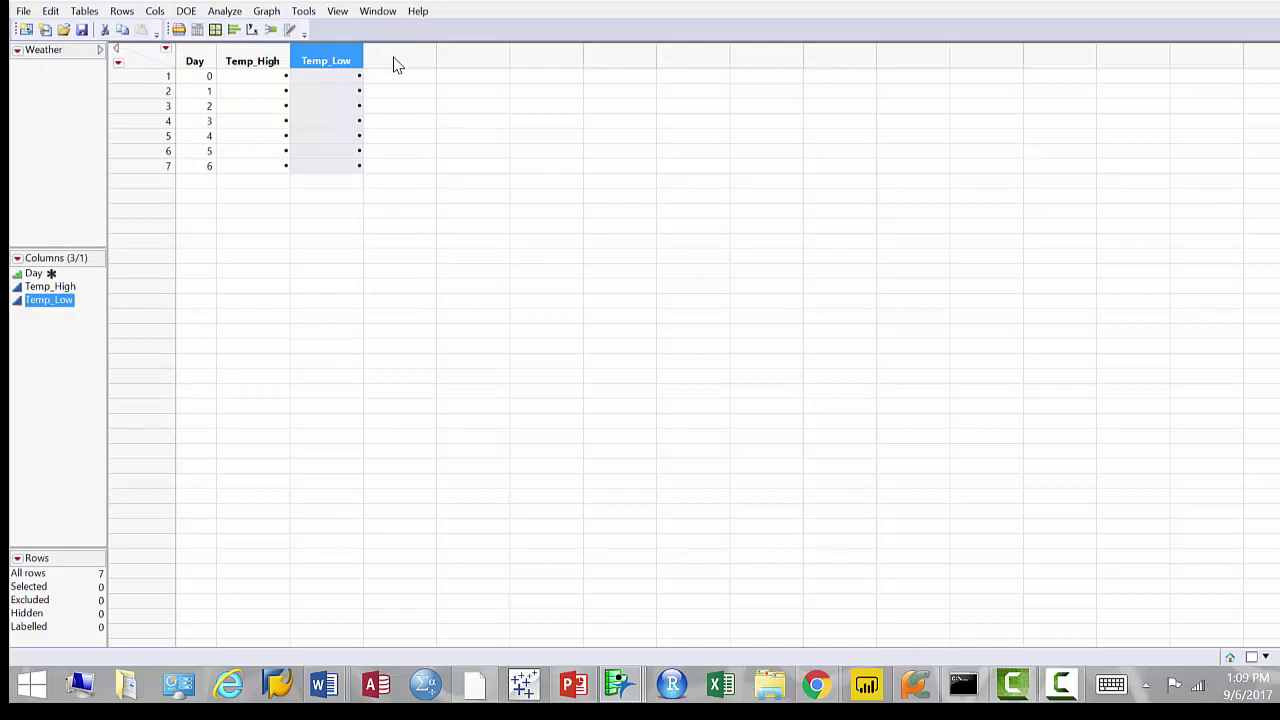
- Add a column after Temp_Low and enter Sun as its name, consulting the In-class Exercise slide in PowerPoint
double_click(472, 78)
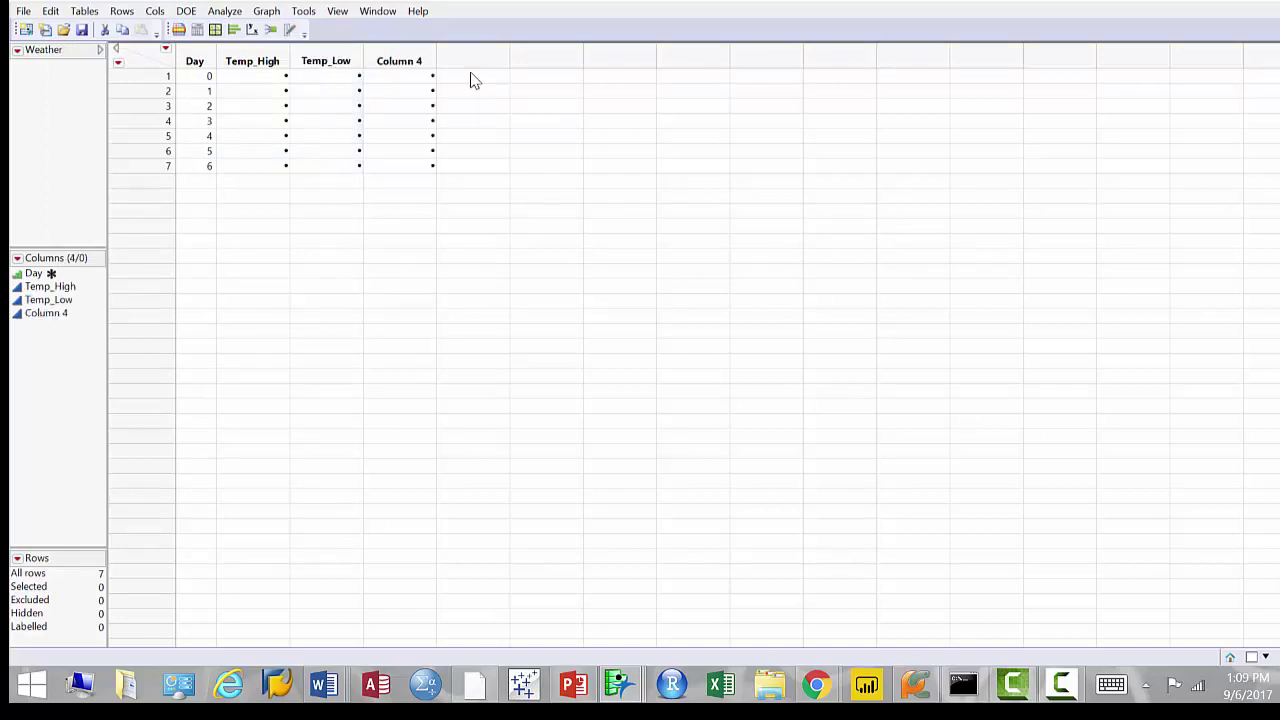
right_click(392, 60)
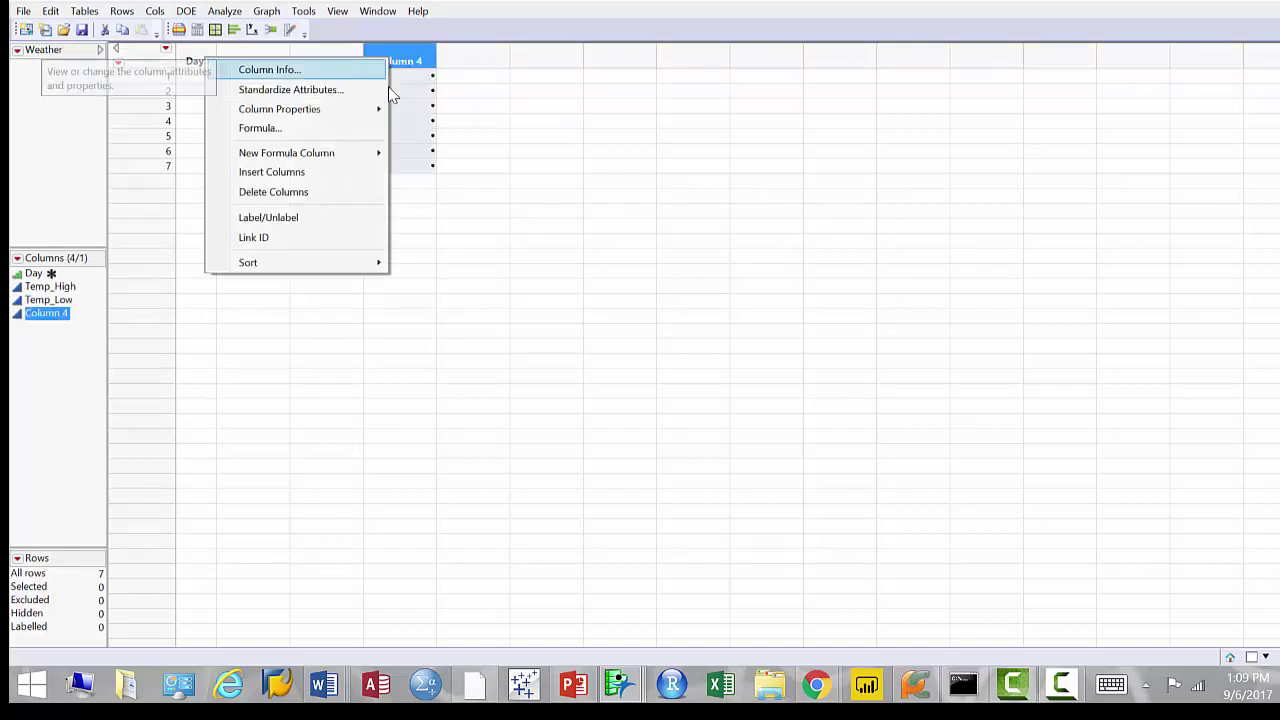
click(326, 70)
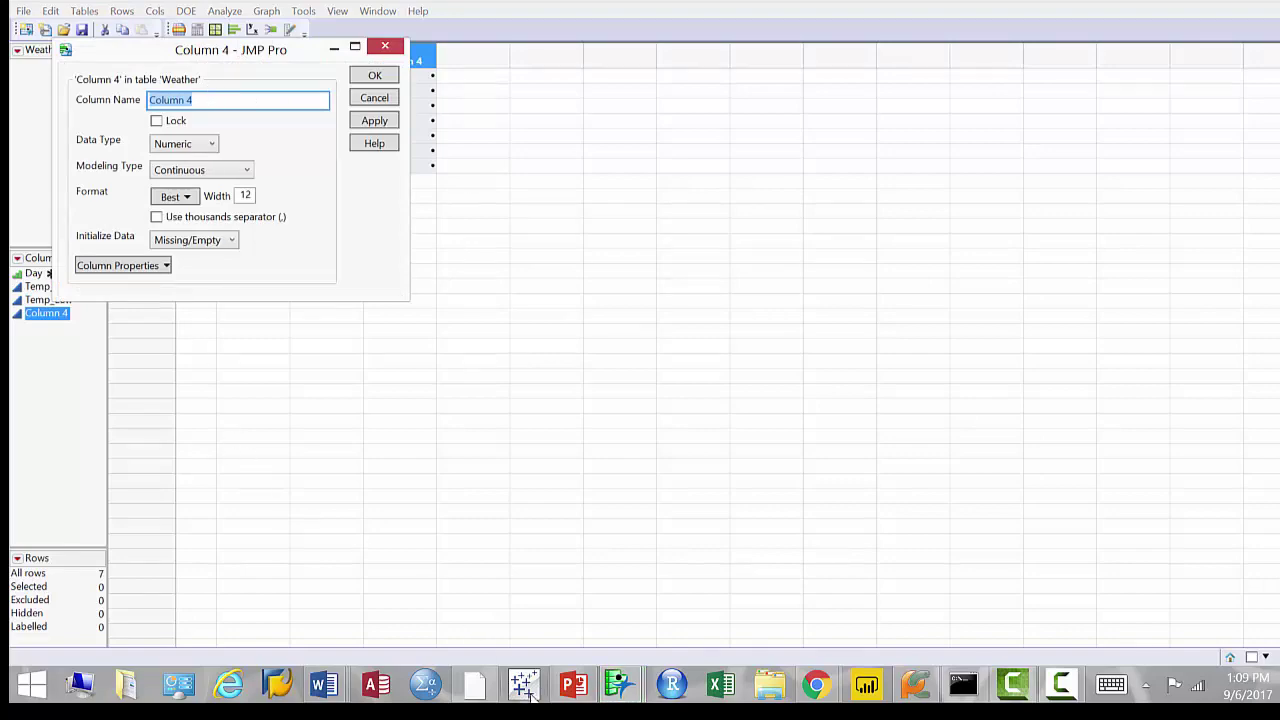
click(568, 688)
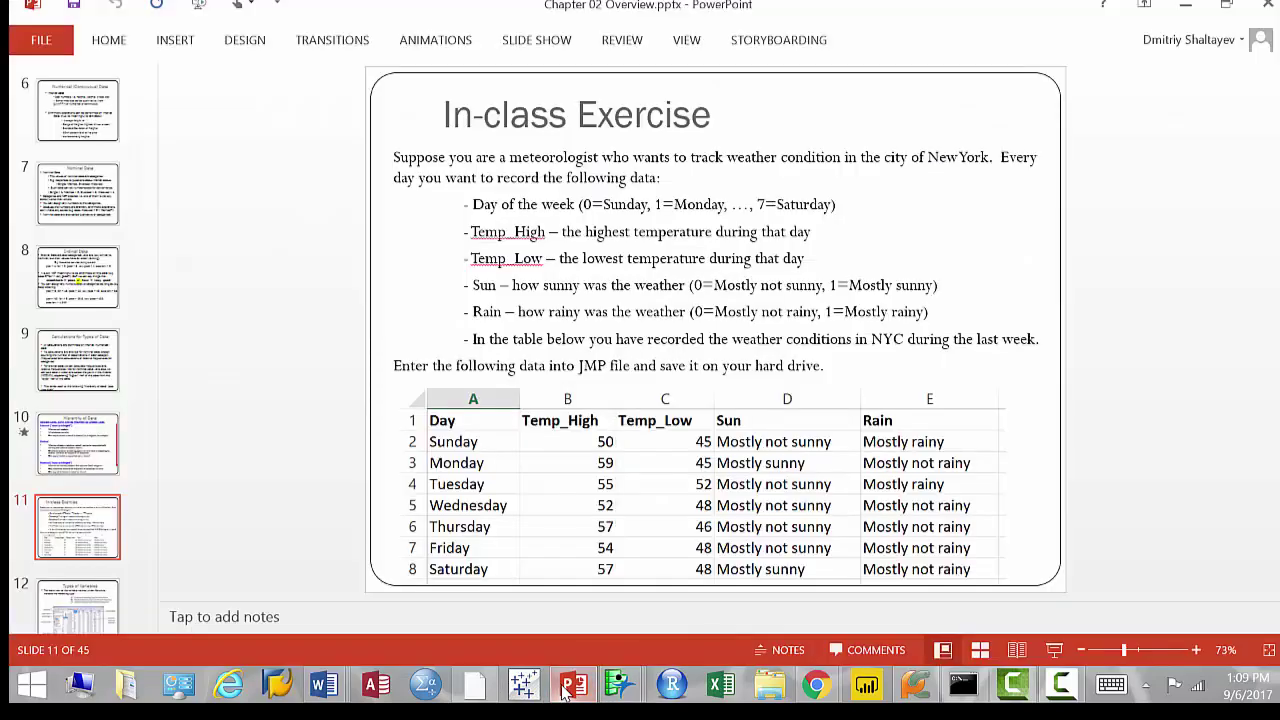
click(568, 688)
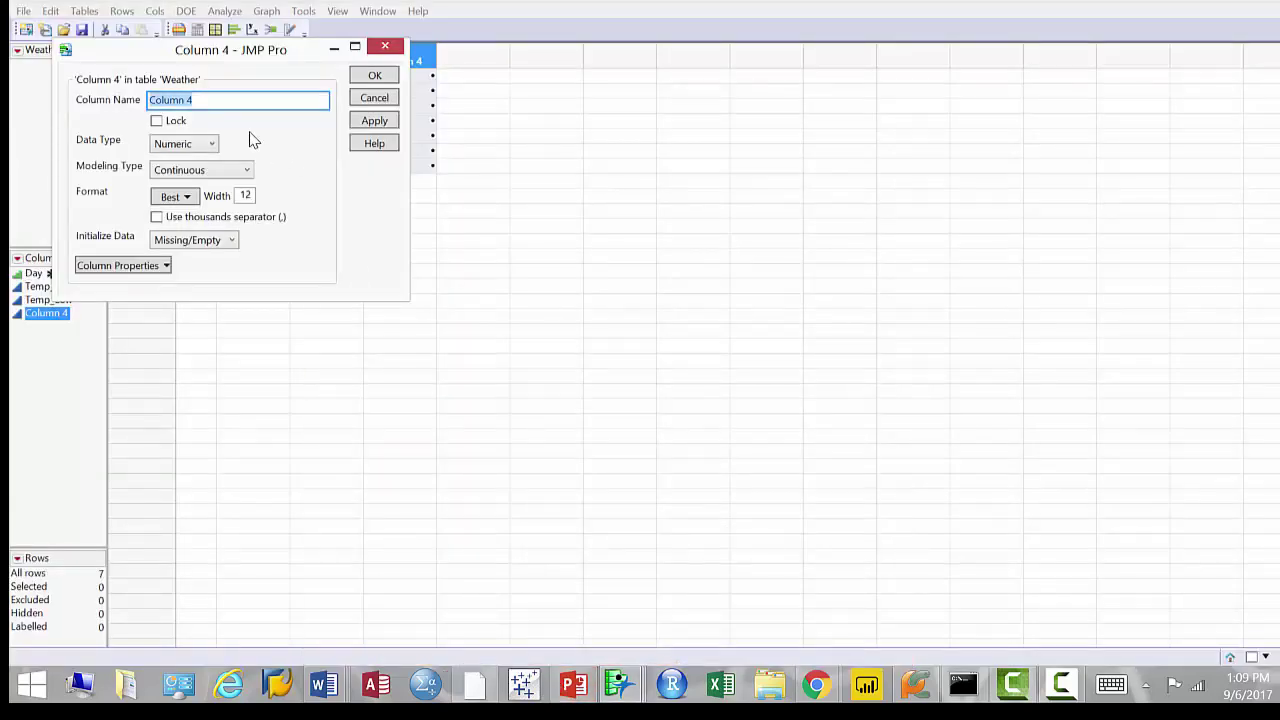
text(Sun)
- Set the Sun column's modeling type to Nominal, keep its data type Numeric, and accept the column settings
click(215, 148)
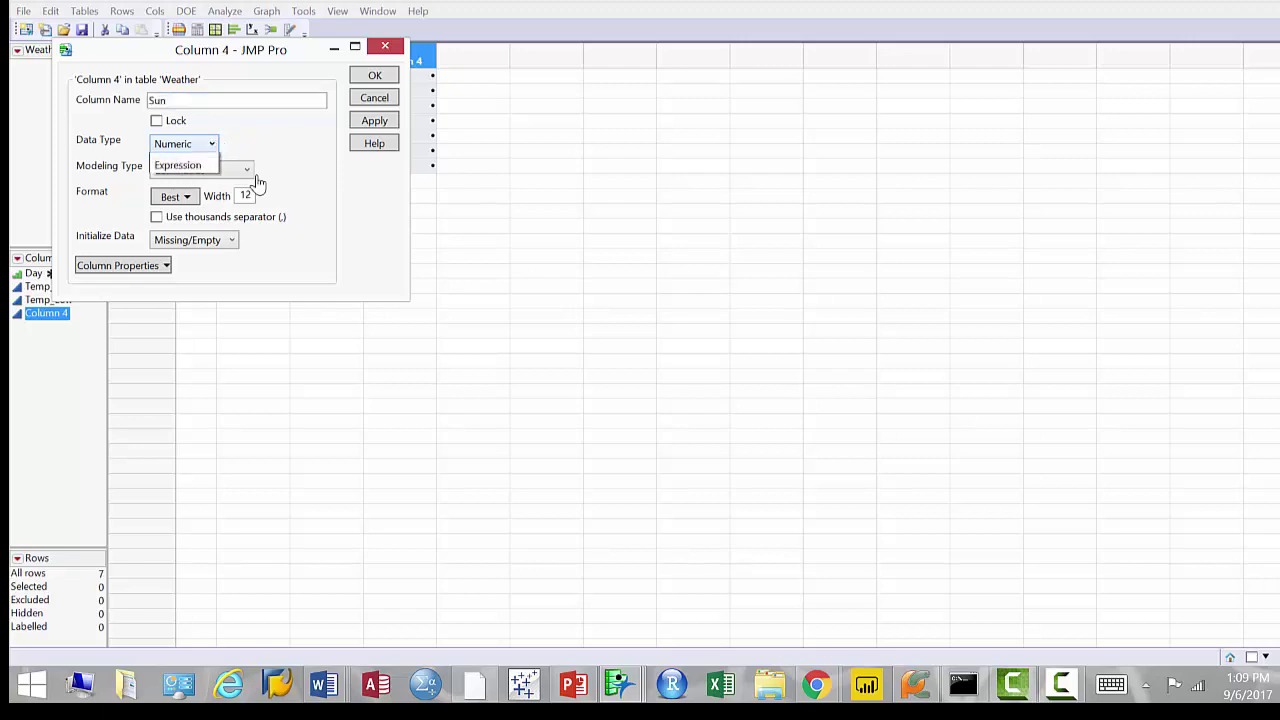
key(Tab)
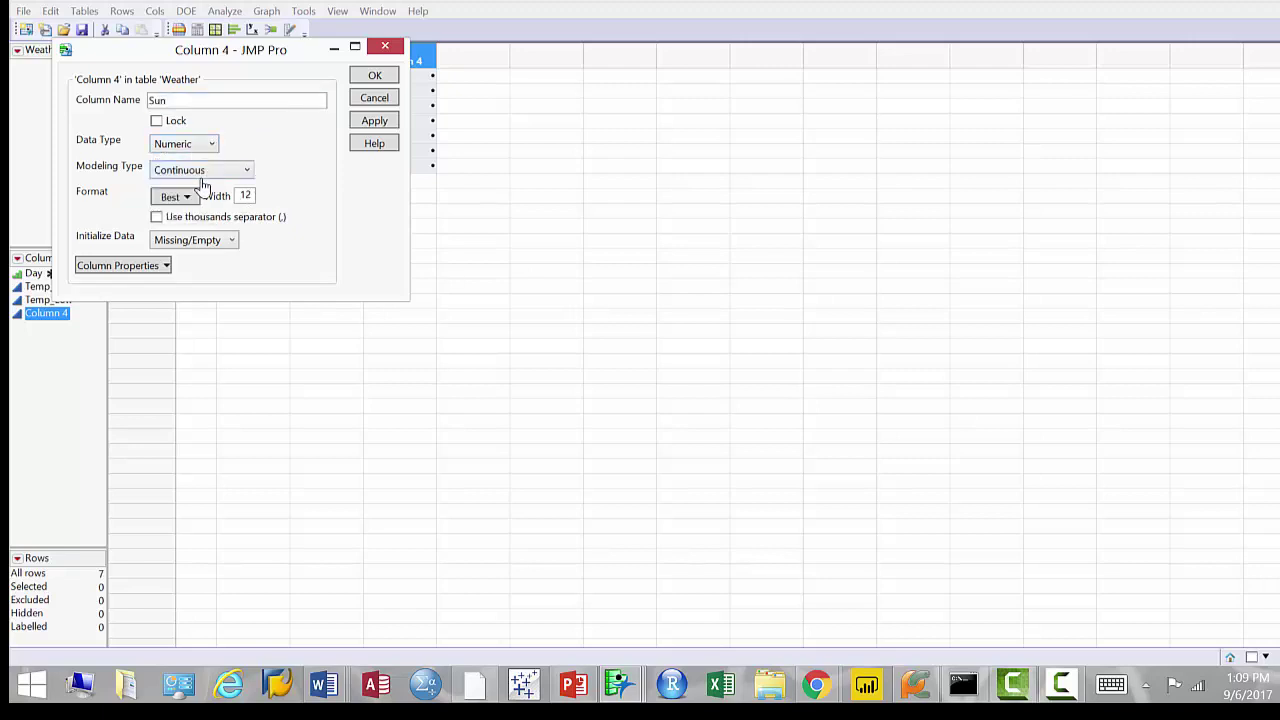
click(201, 178)
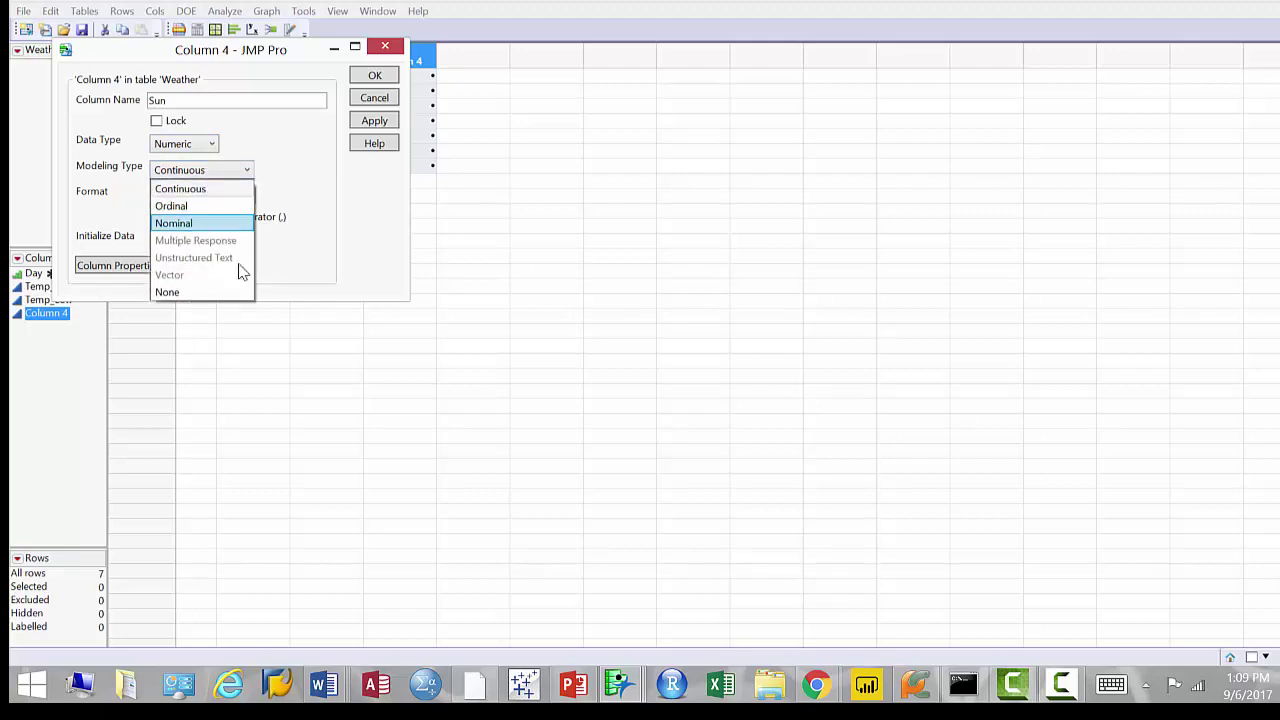
click(240, 268)
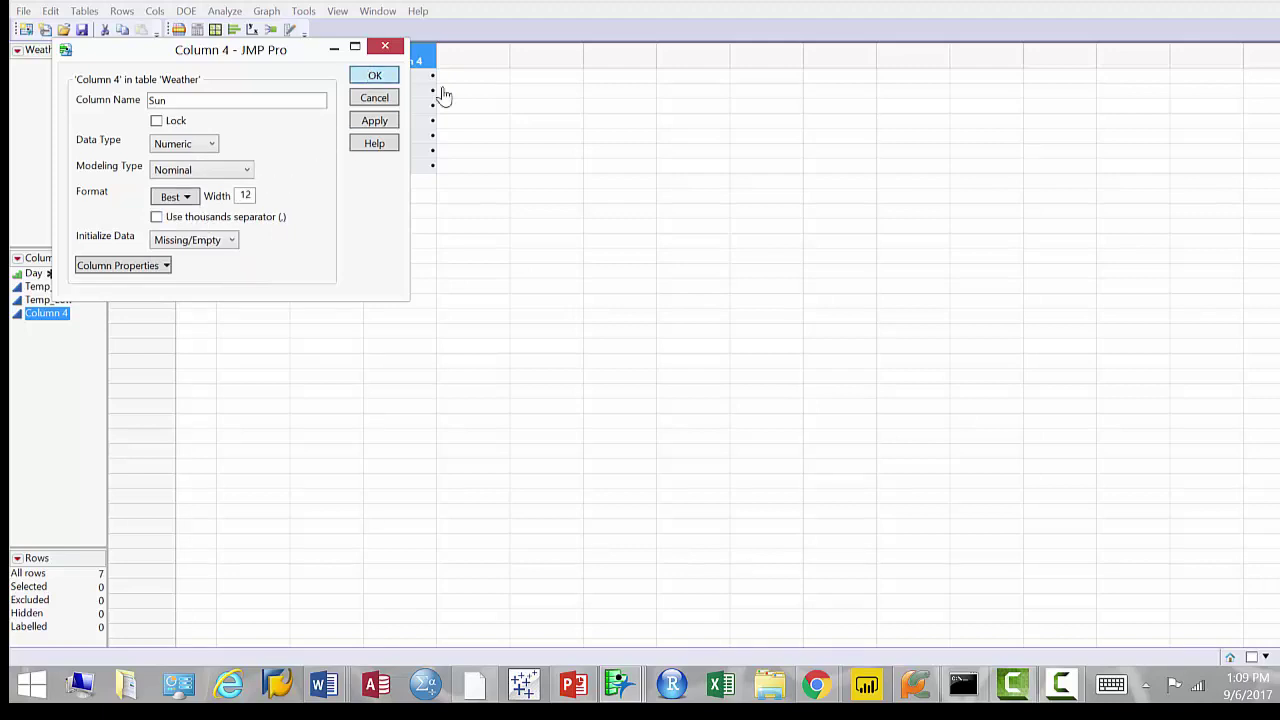
key(Return)
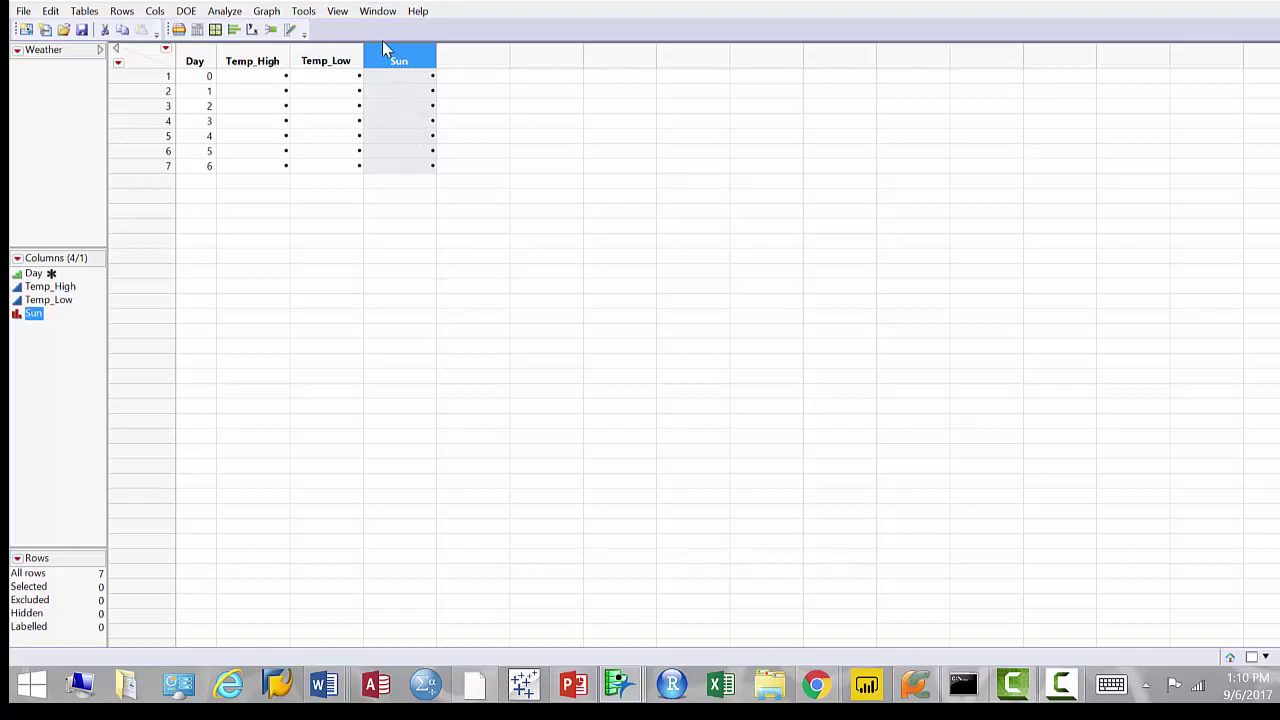
- Add a column after Sun, name it Rain and set its modeling type to Nominal
double_click(563, 80)
click(472, 58)
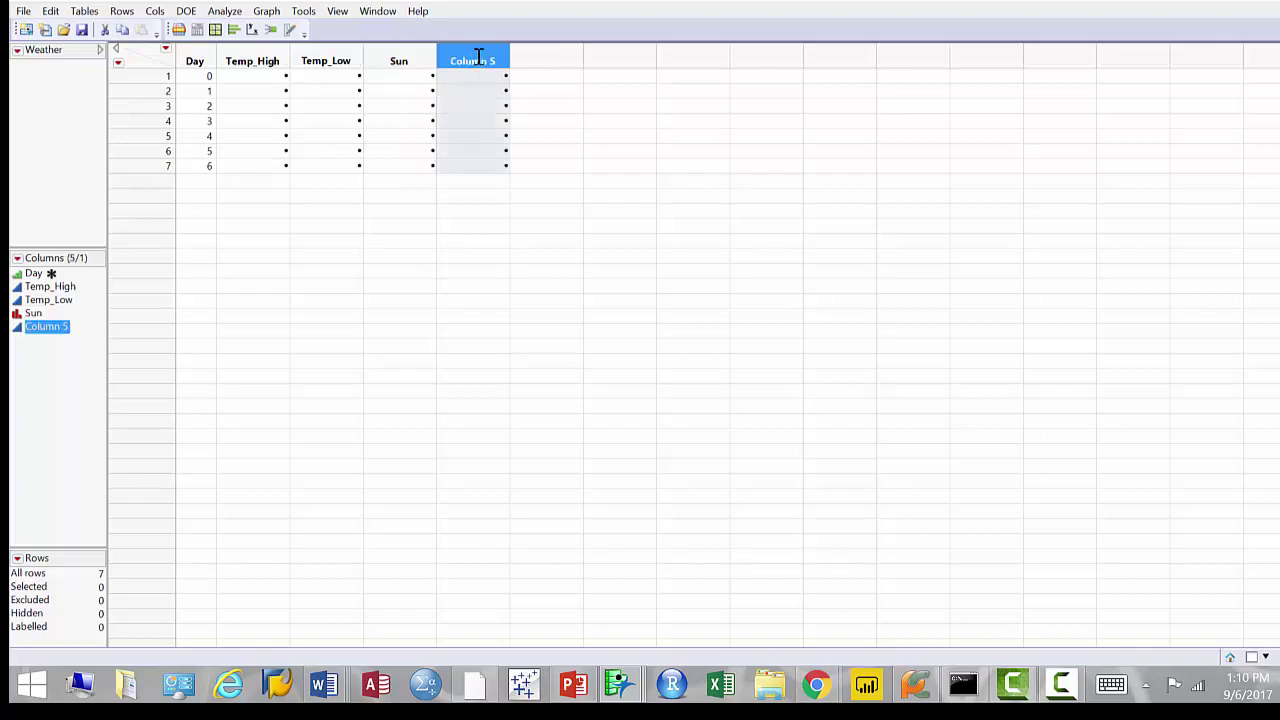
right_click(476, 60)
click(430, 67)
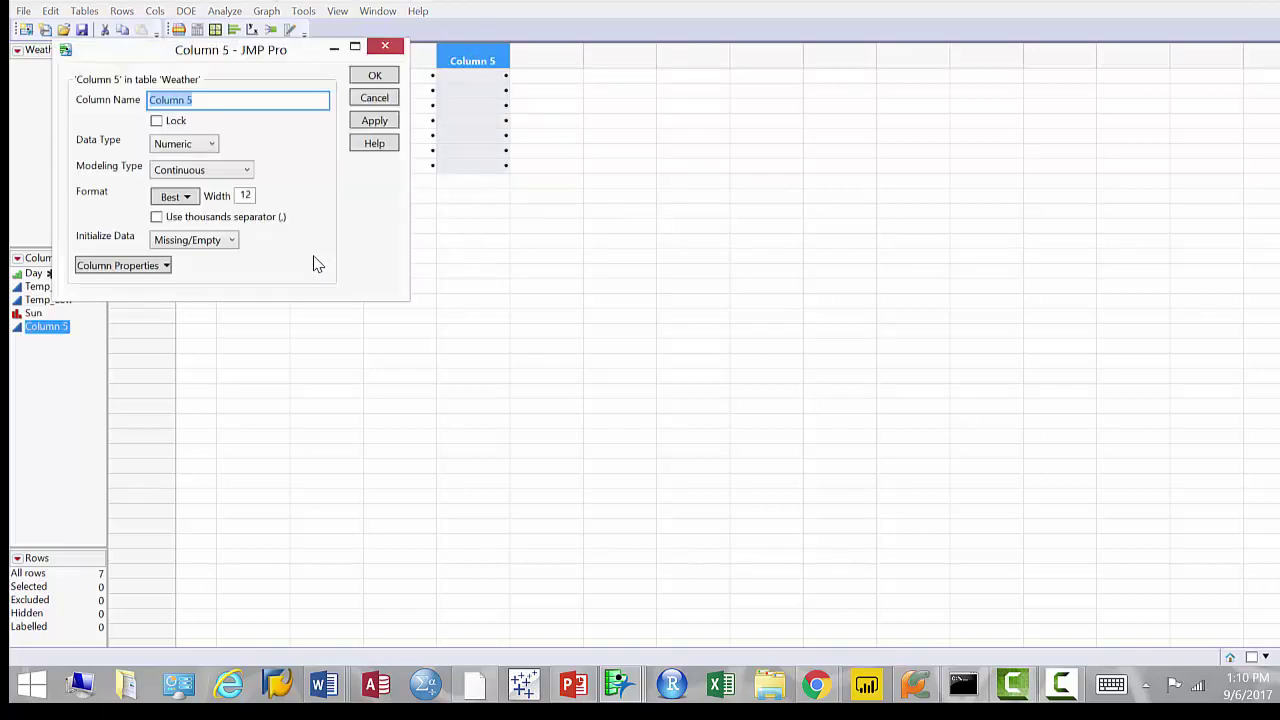
text(Rain)
click(230, 170)
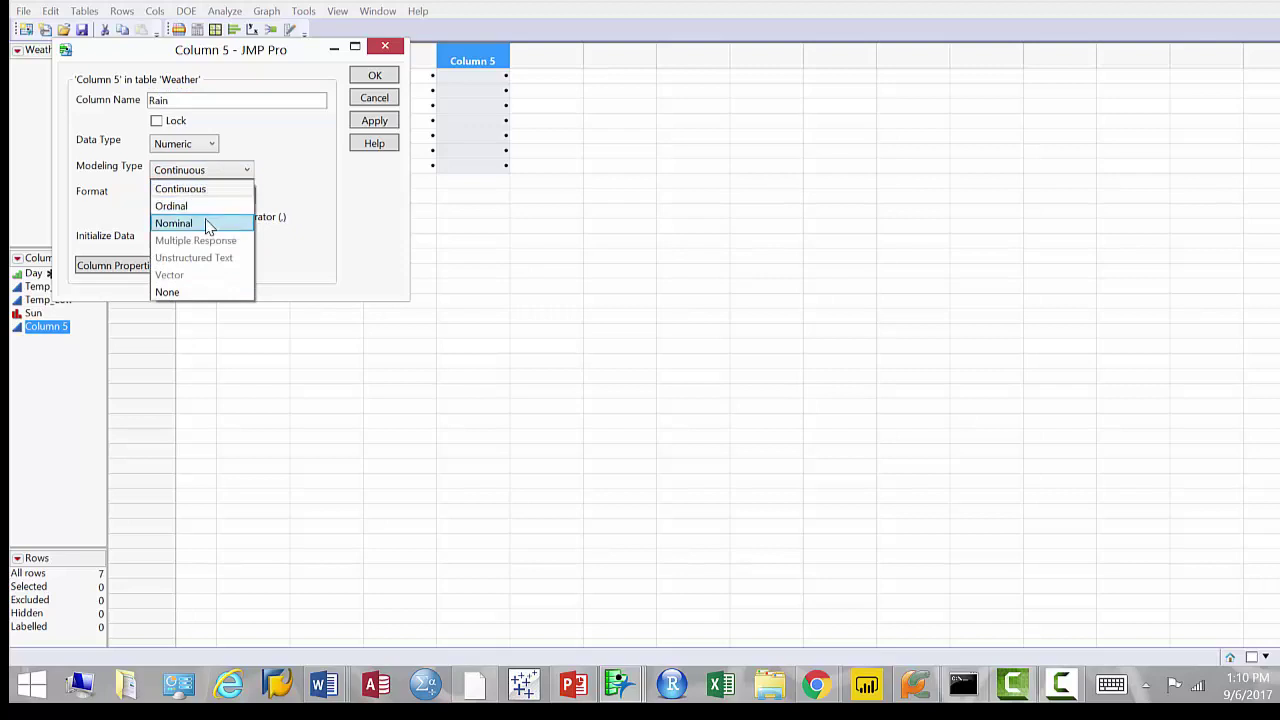
click(207, 225)
click(372, 78)
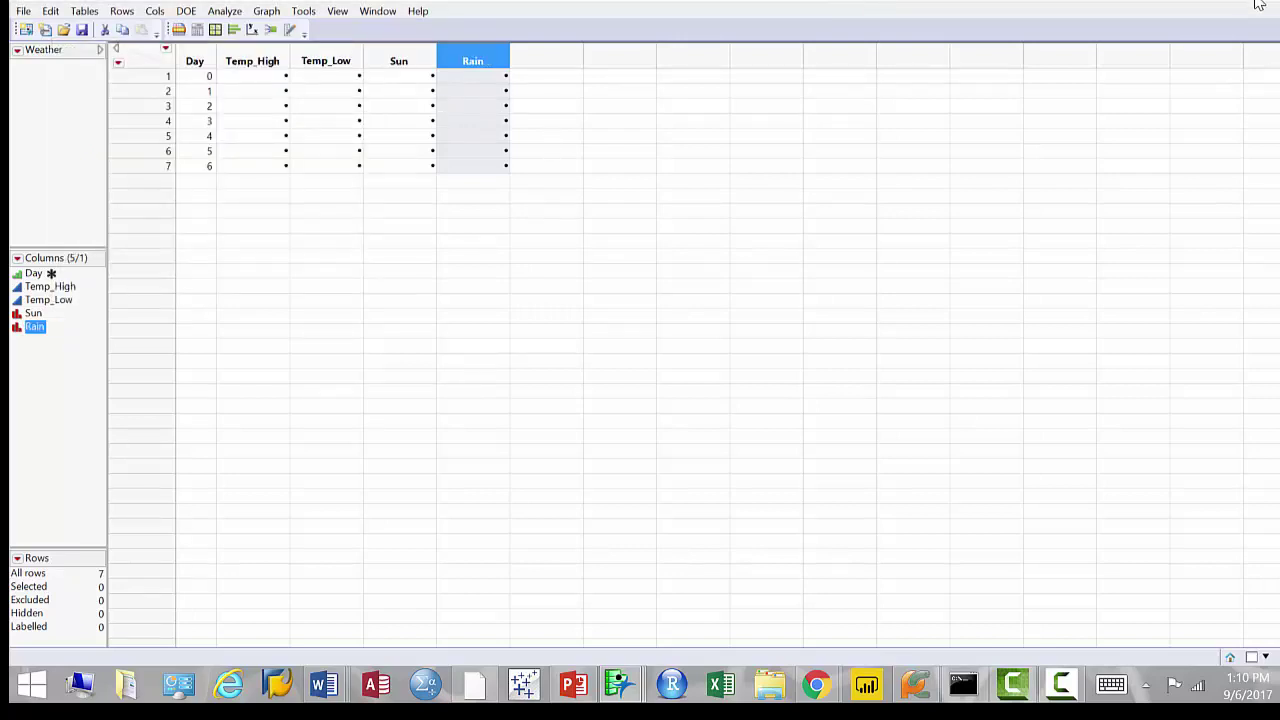
- Shrink and reposition the Weather table window over the PowerPoint In-class Exercise slide, leaving the slide's data table uncovered
drag(1242, 0, 1242, 2)
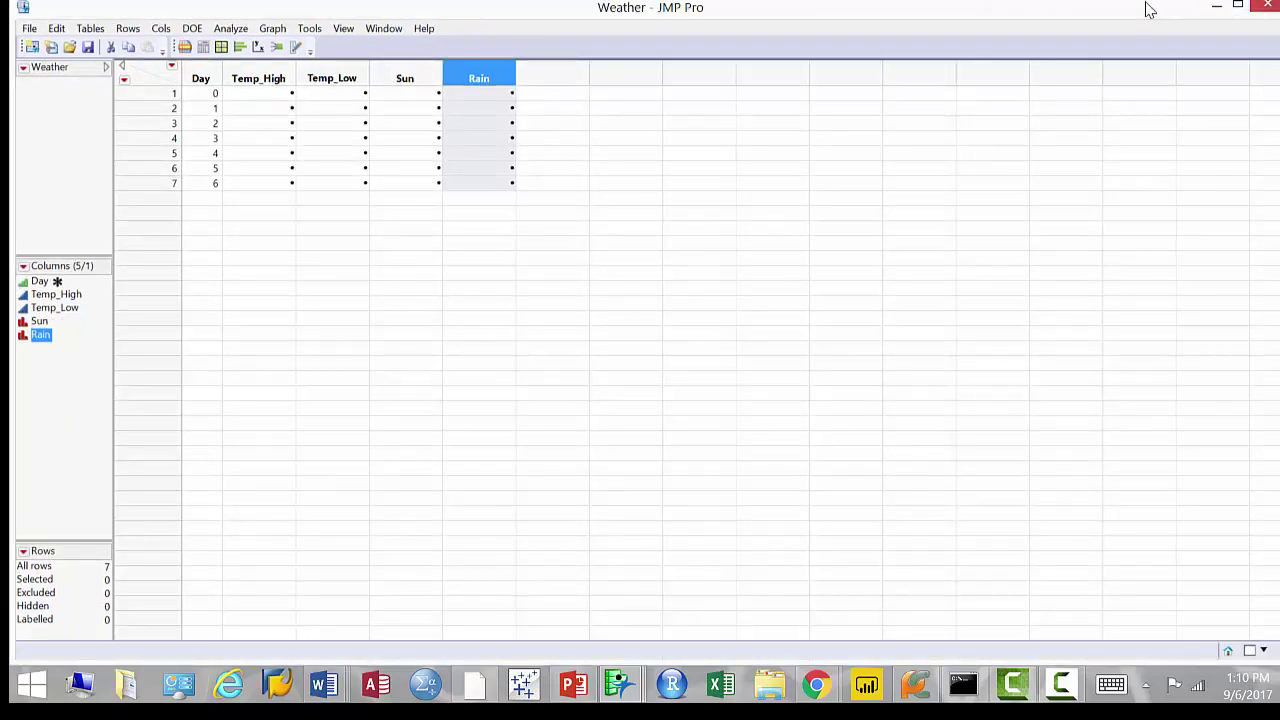
drag(1129, 8, 1141, 36)
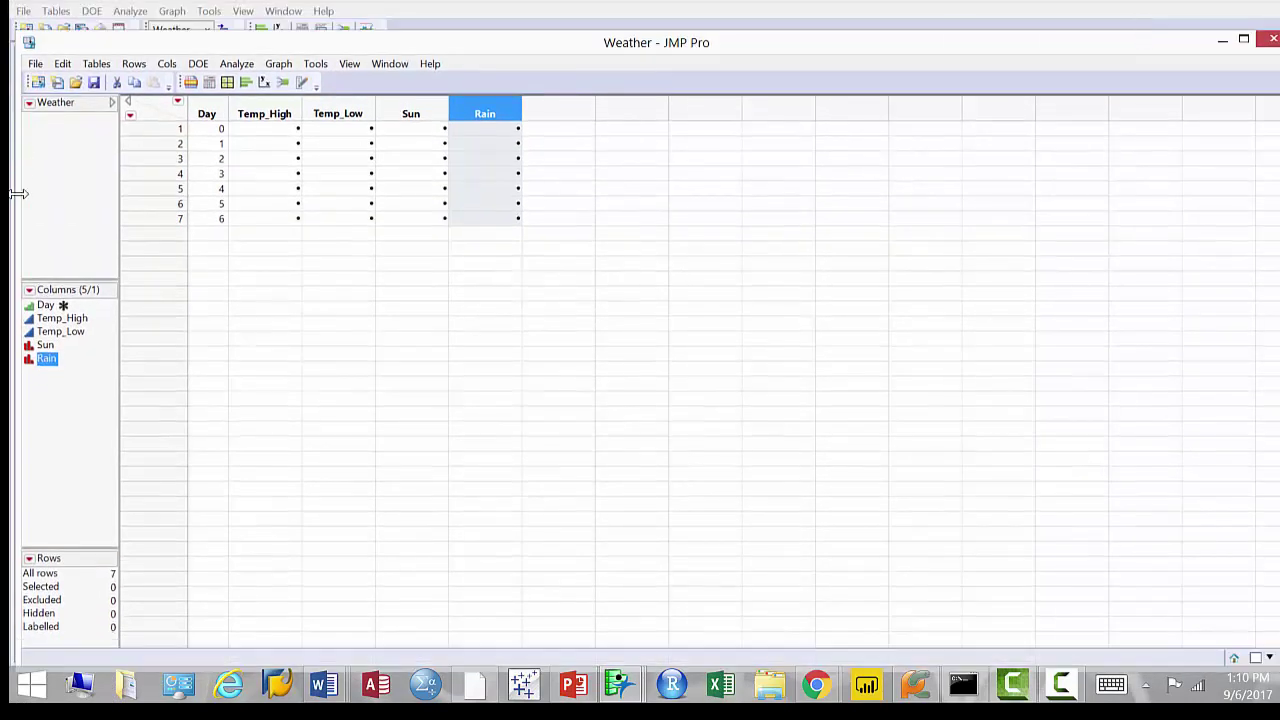
drag(20, 194, 520, 190)
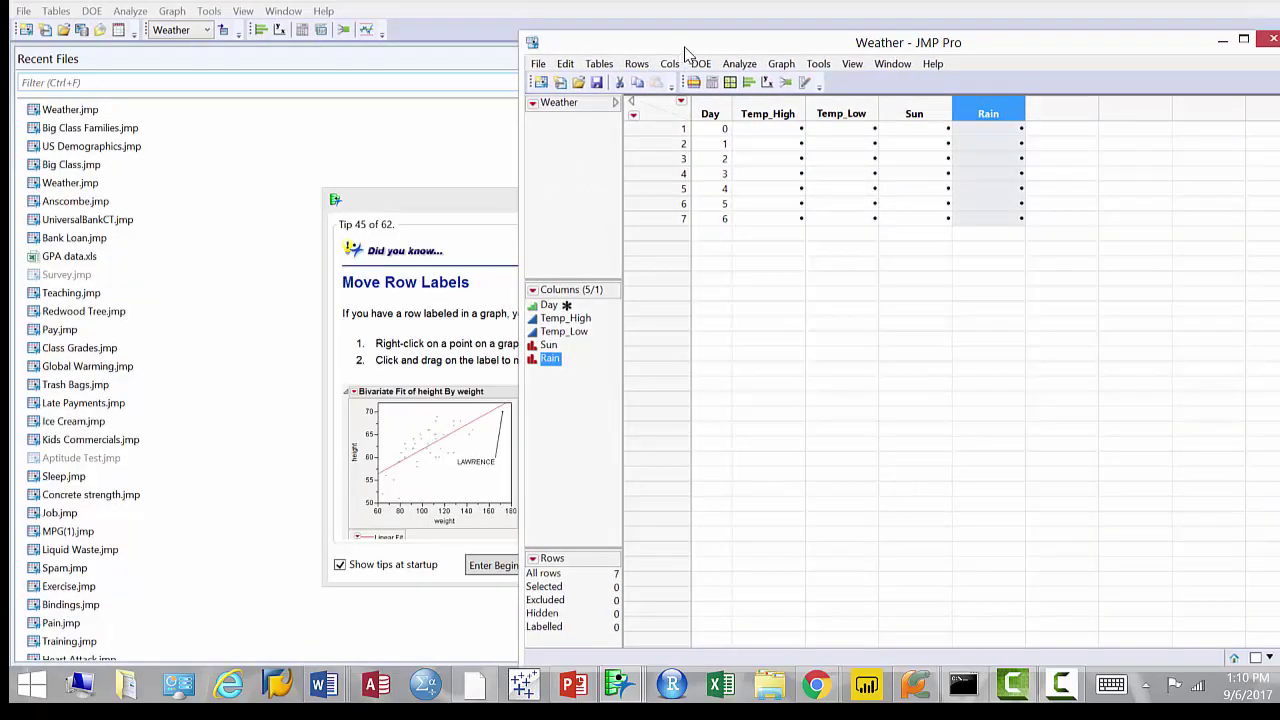
drag(720, 47, 718, 11)
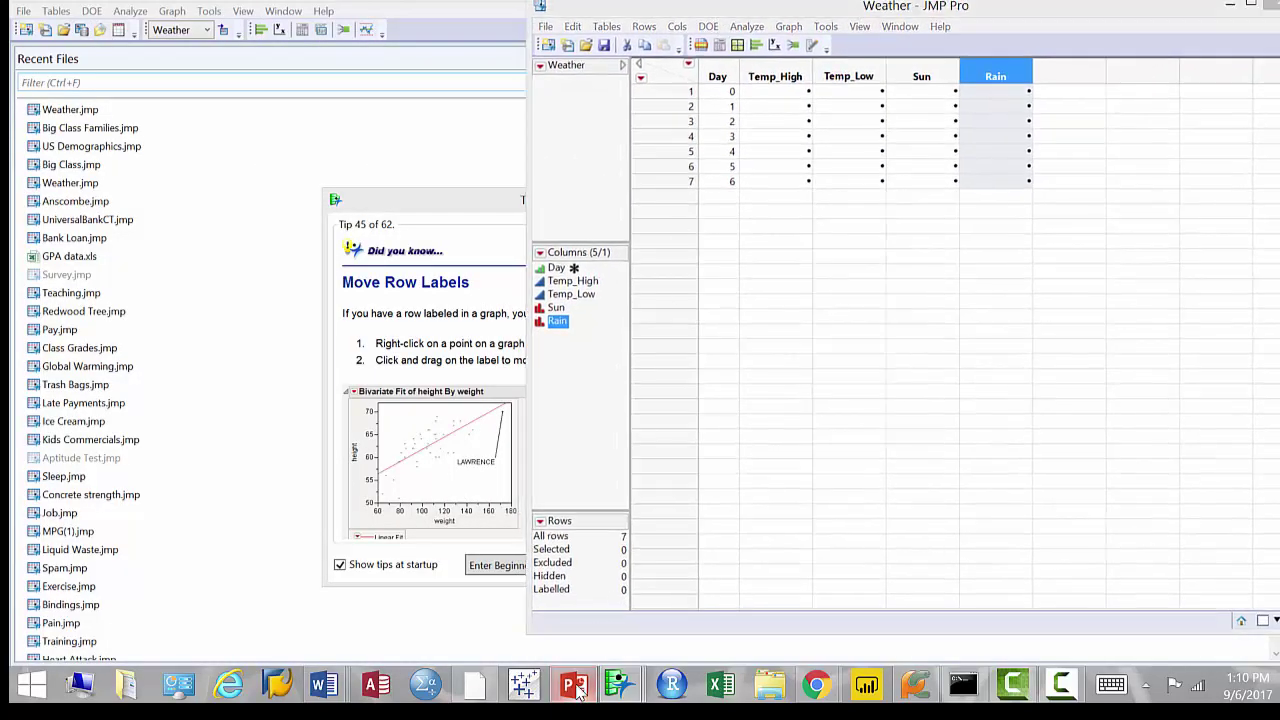
click(573, 684)
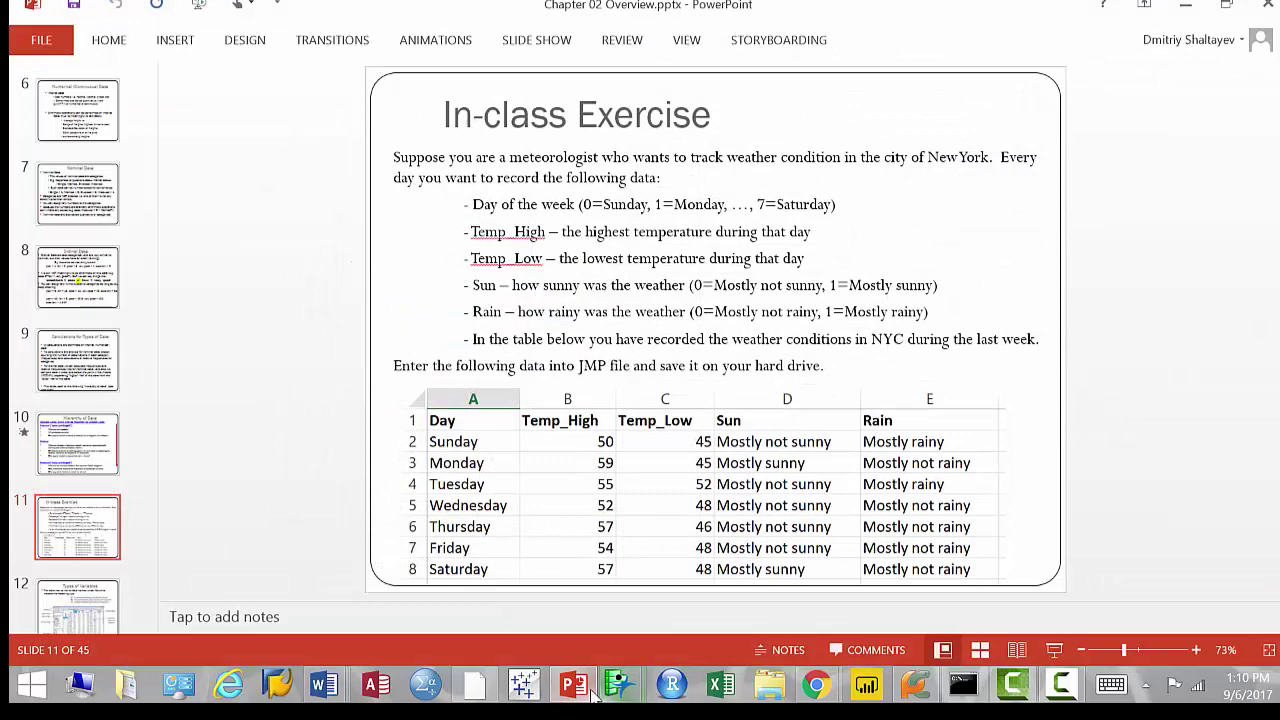
mouse_move(621, 686)
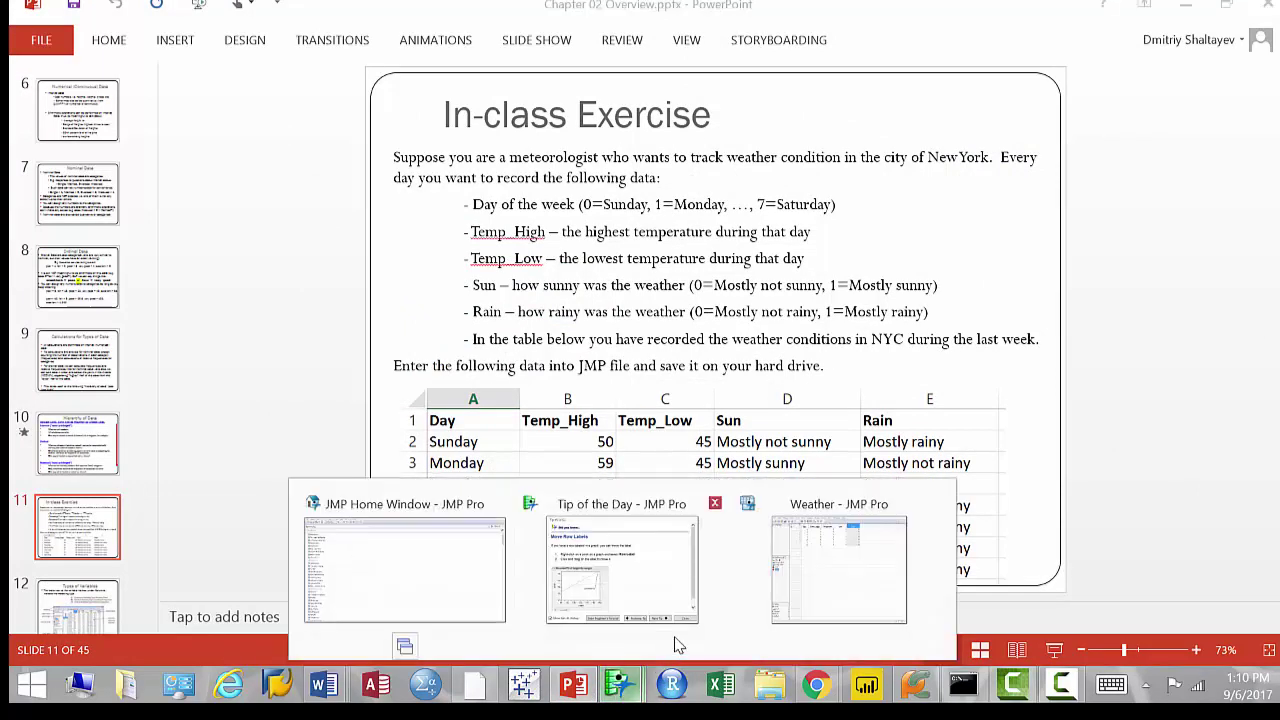
click(810, 598)
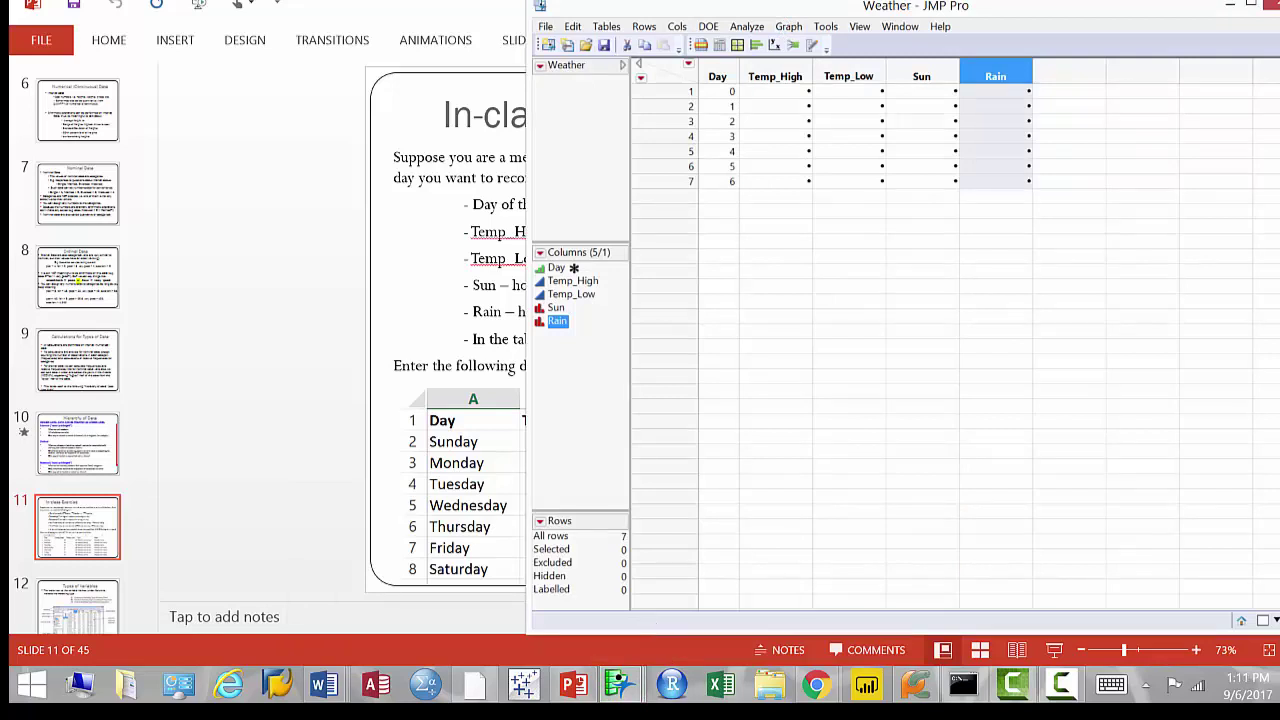
drag(654, 634, 660, 368)
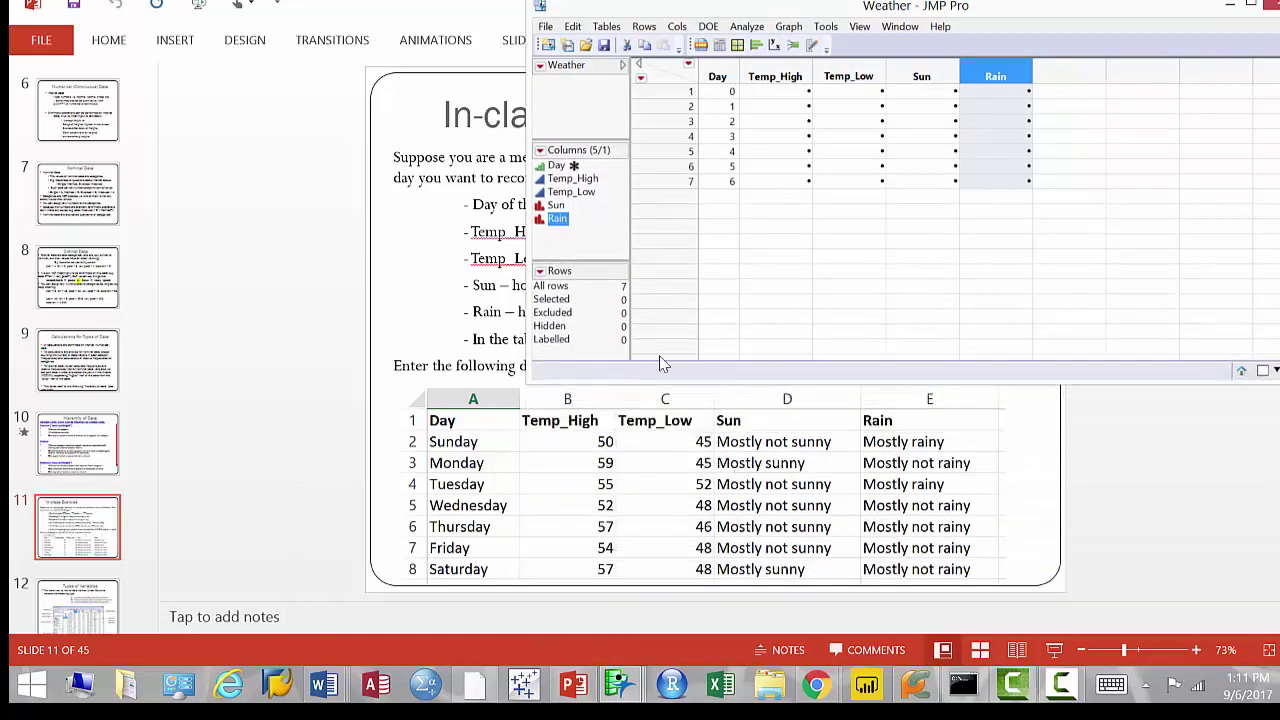
- Fill the Temp_High column for rows 1 to 7 with 50, 59, 55, 52, 57, 54 and 57
click(774, 96)
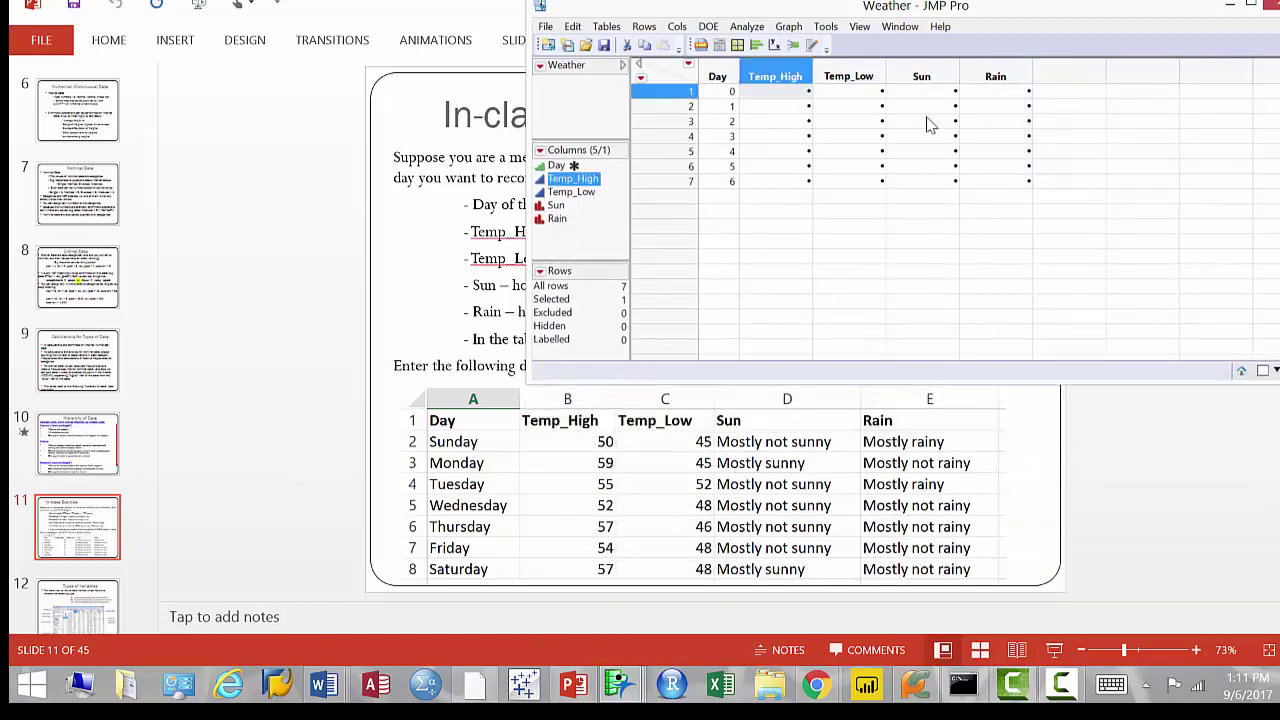
click(788, 96)
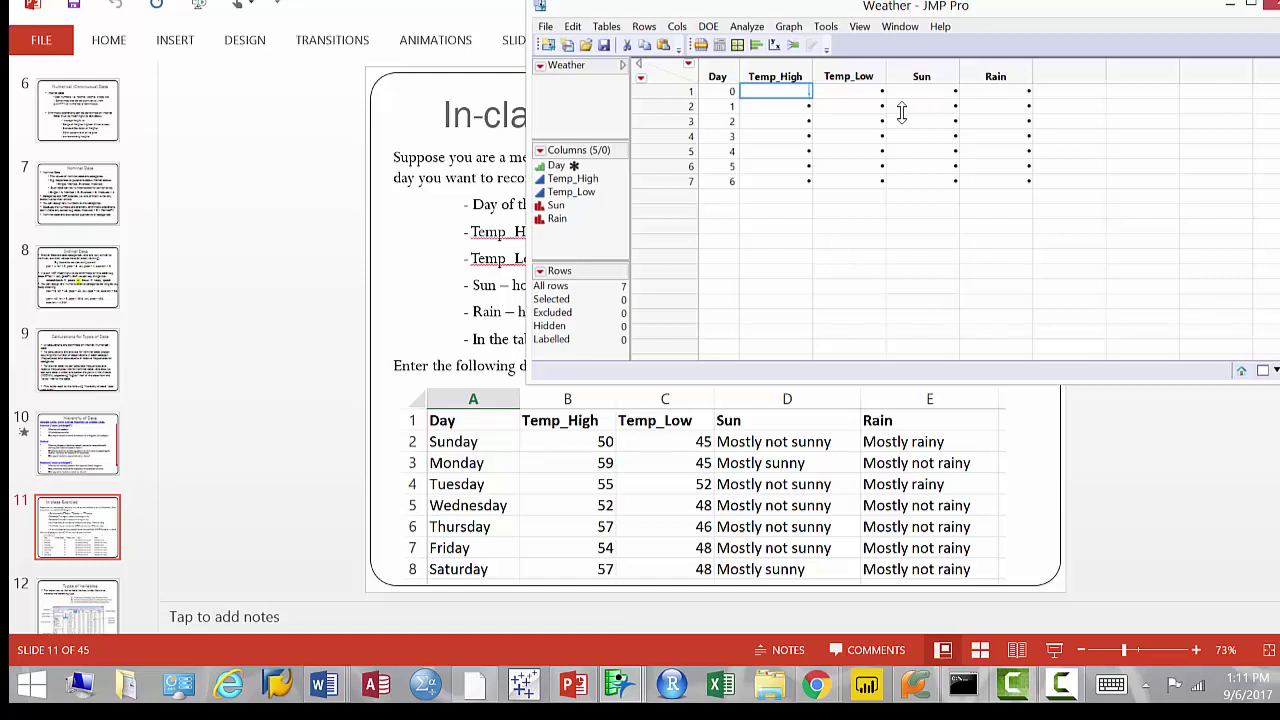
text(50)
key(Return)
text(59)
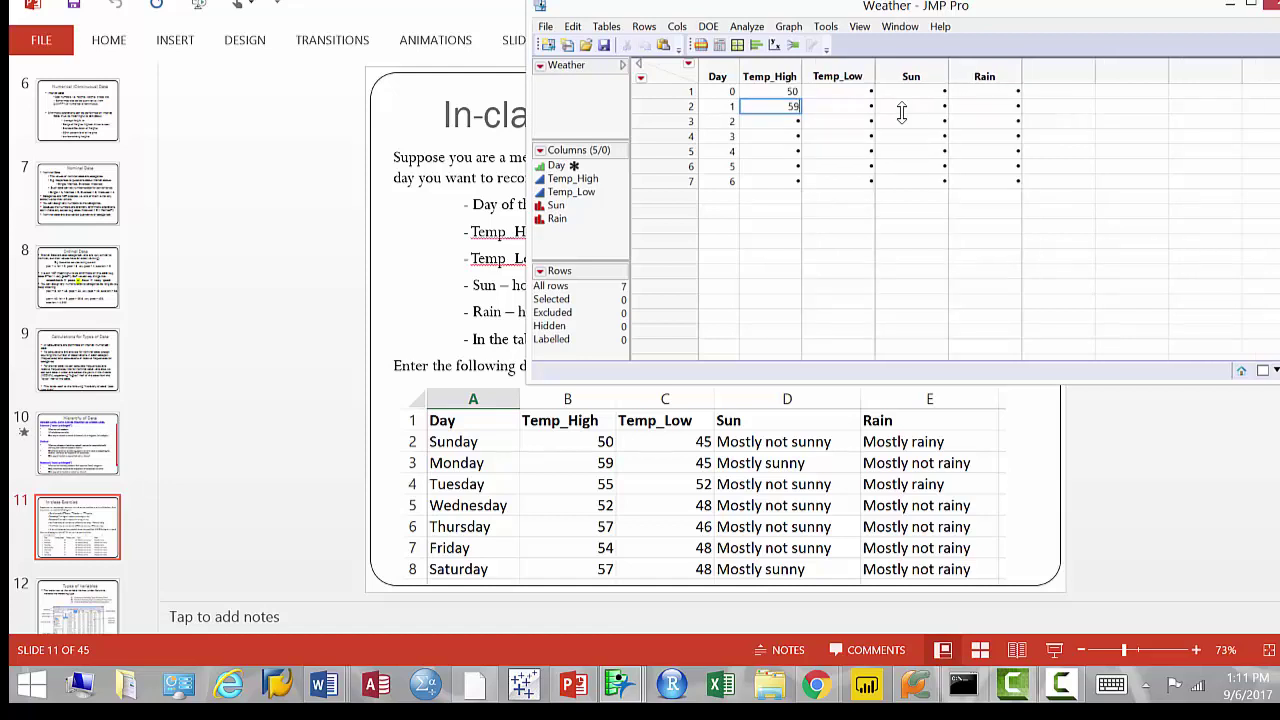
key(Return)
text(55)
key(Return)
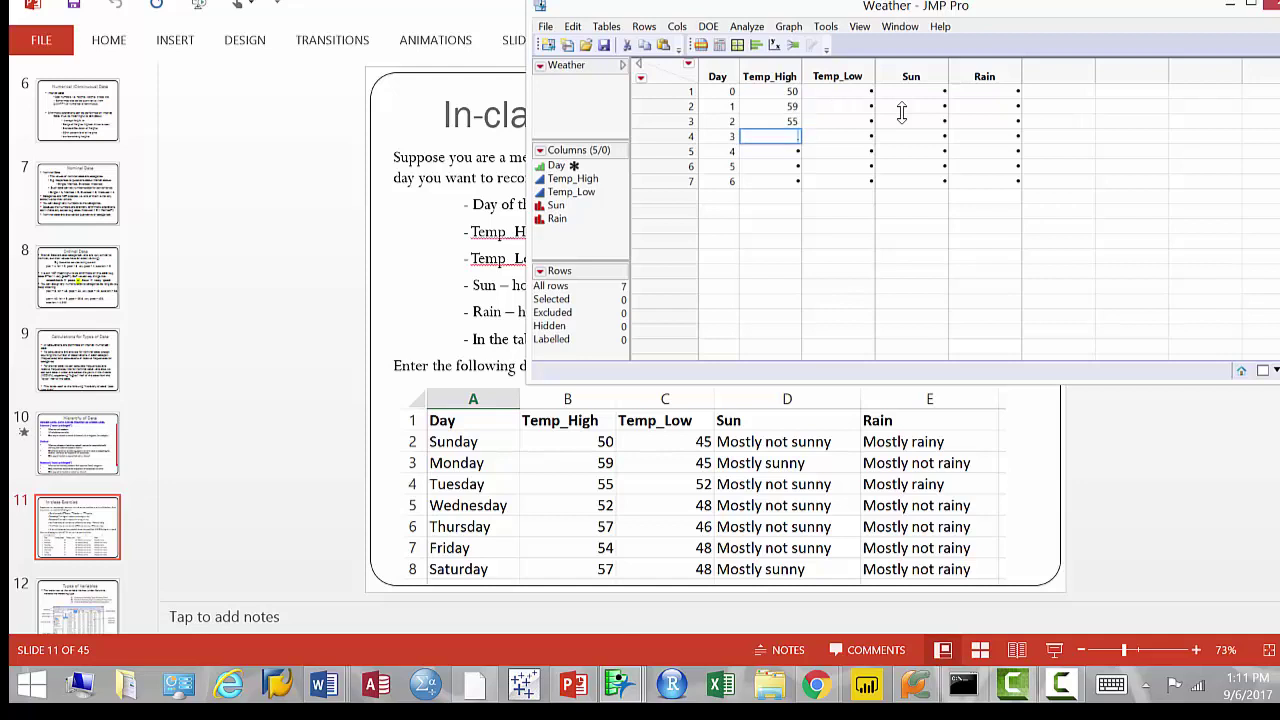
text(52)
key(Return)
text(5)
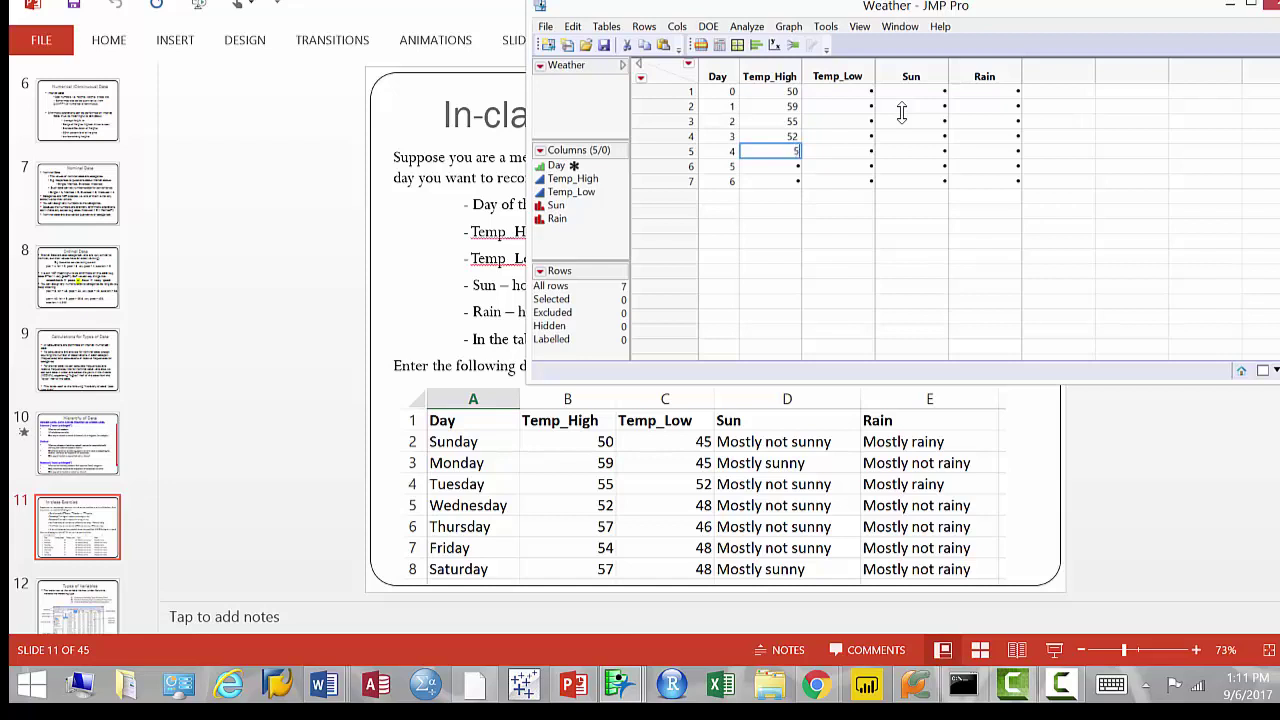
text(7)
key(Return)
text(54)
key(Return)
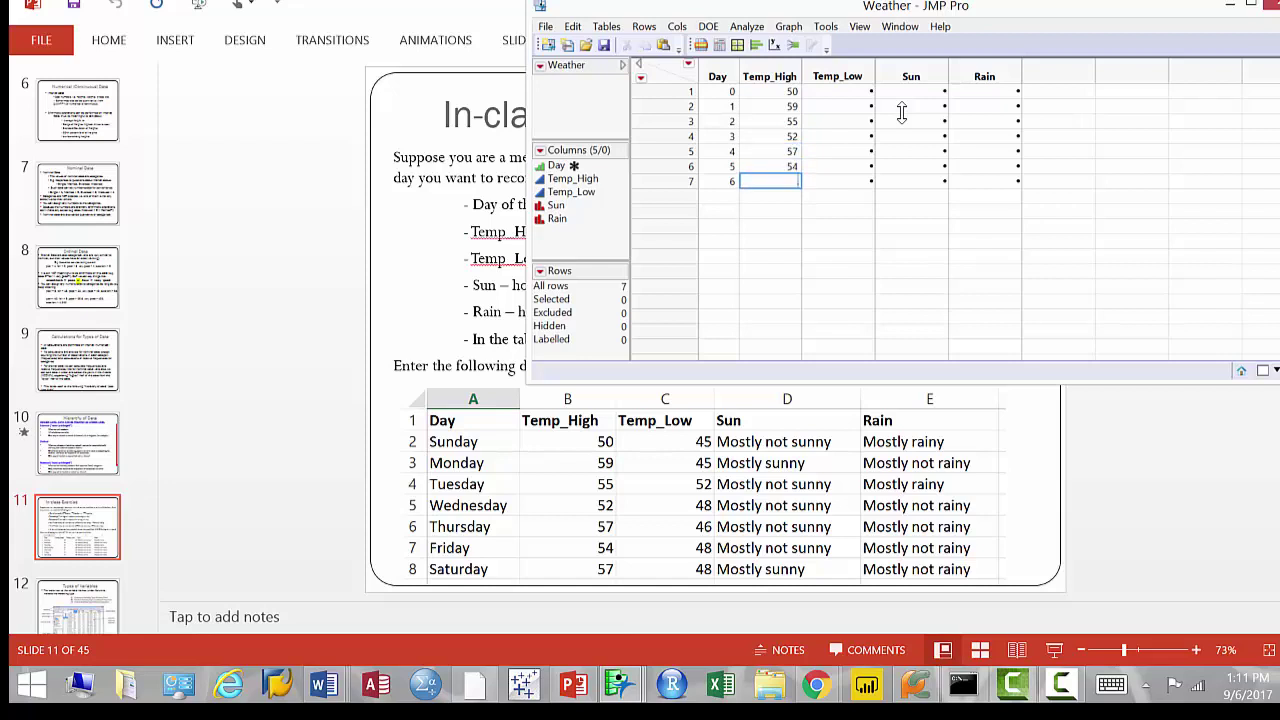
text(57)
key(Return)
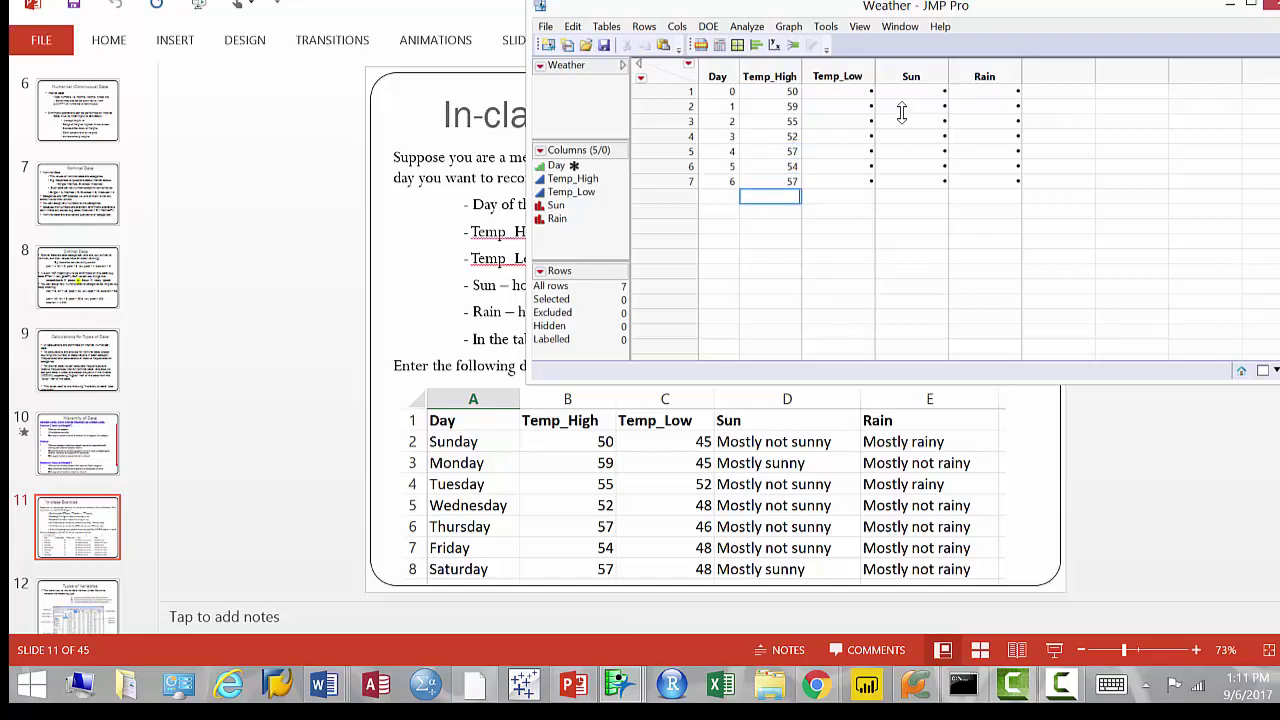
- Fill the Temp_Low column for rows 1 to 7 with 45, 45, 52, 48, 46, 48 and 48
click(862, 78)
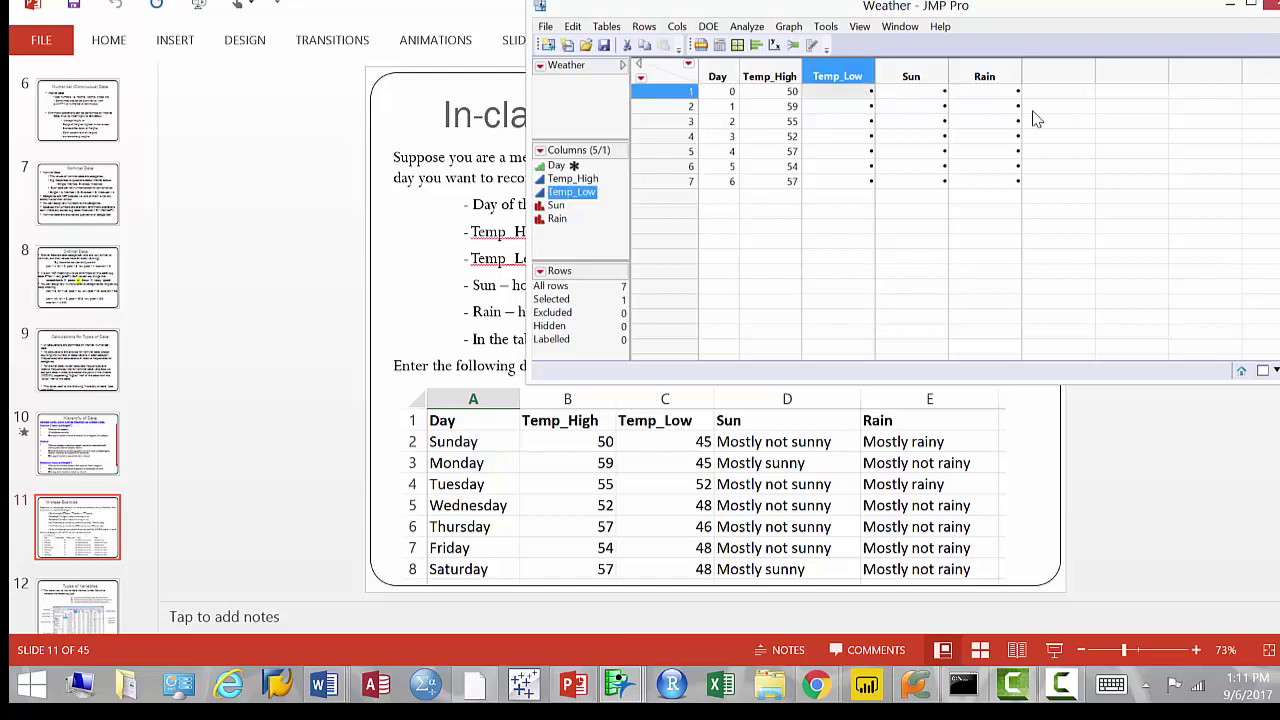
click(1034, 120)
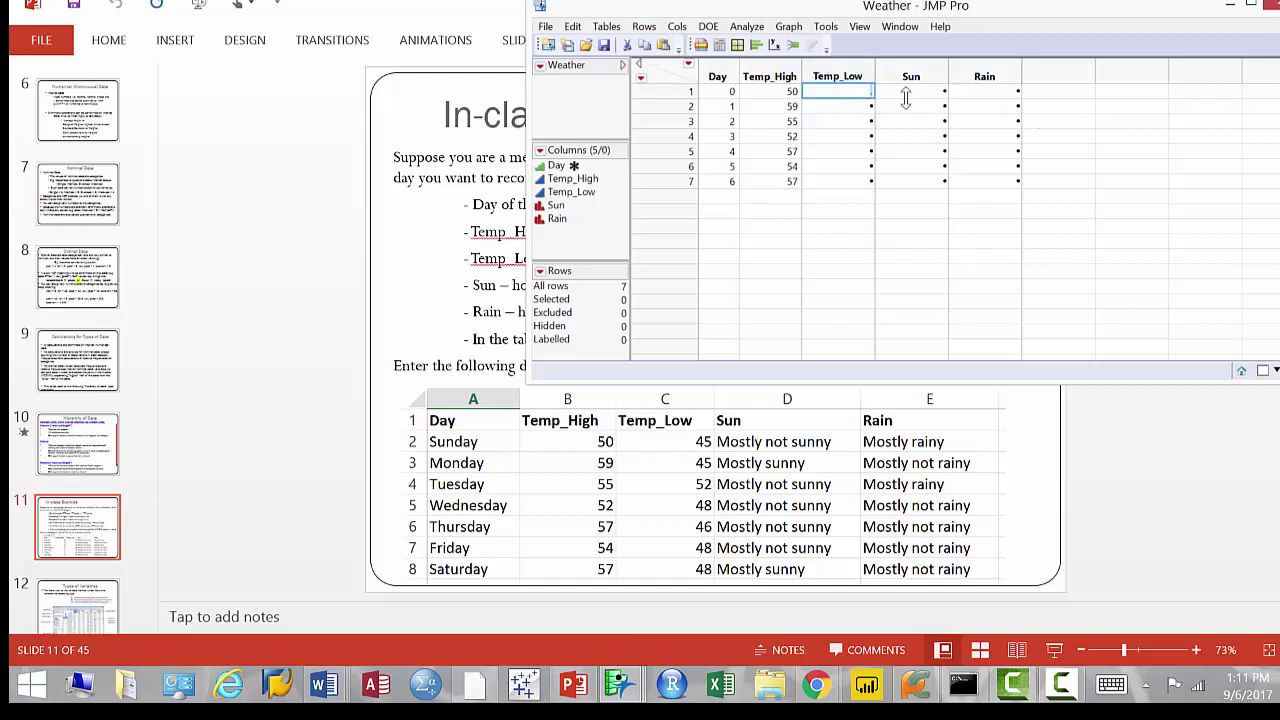
key(Return)
text(45)
key(Return)
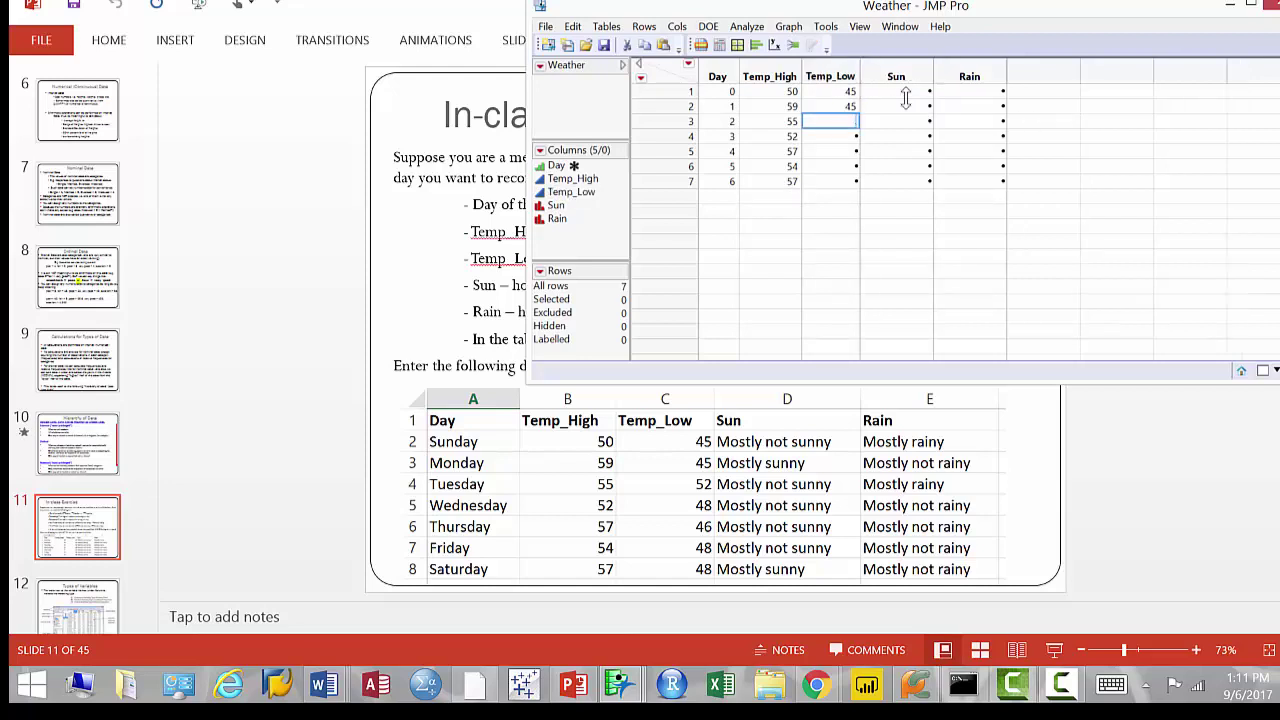
text(52)
key(Return)
text(4)
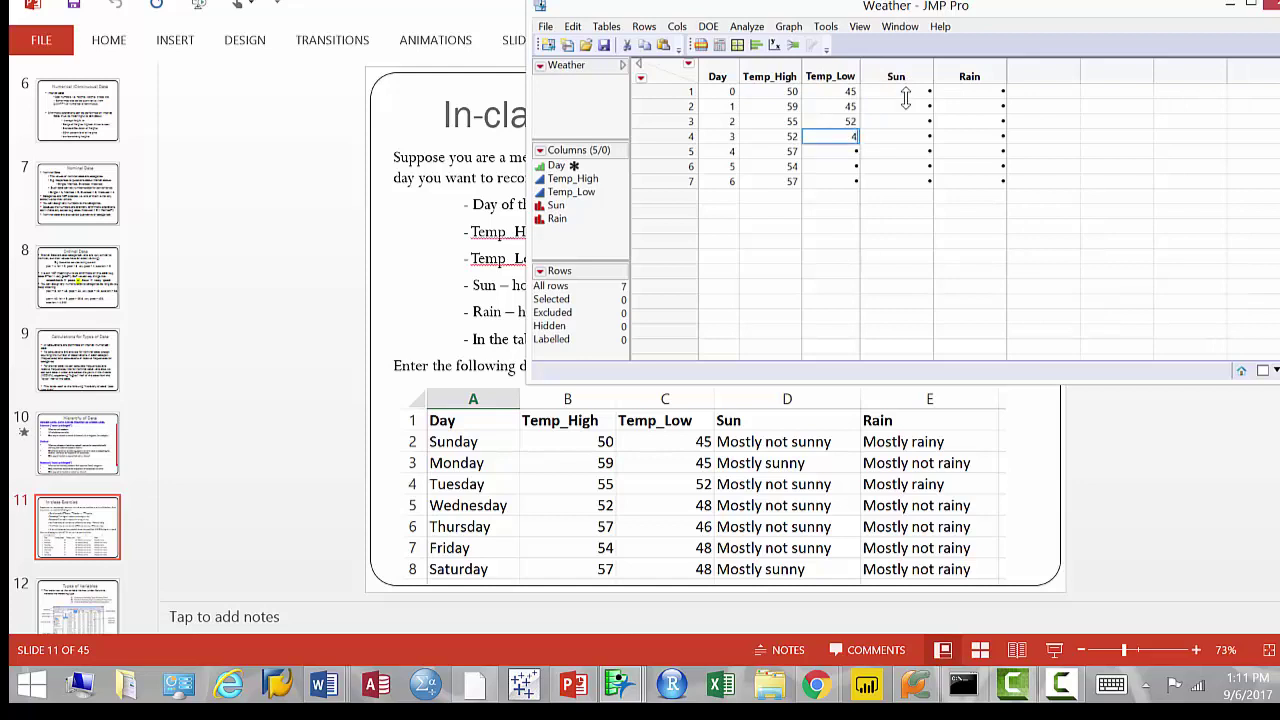
text(8)
key(Return)
text(46)
key(Return)
text(48)
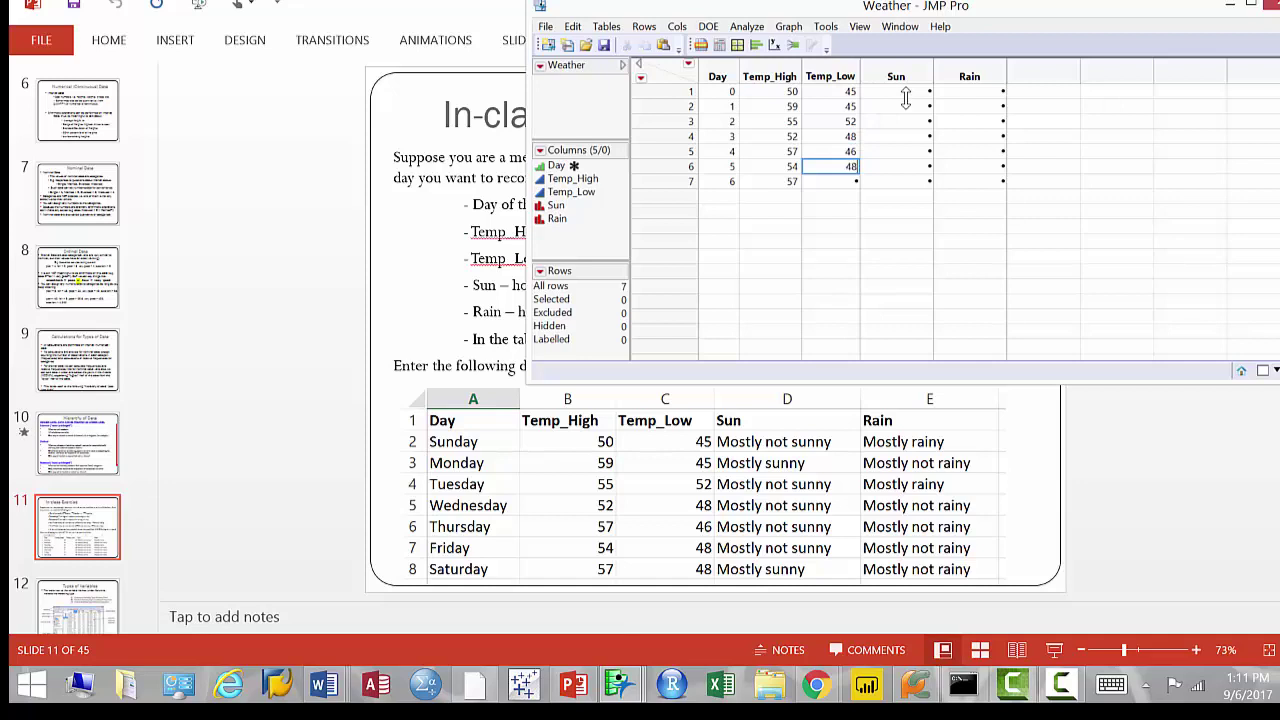
key(Return)
text(48)
key(Return)
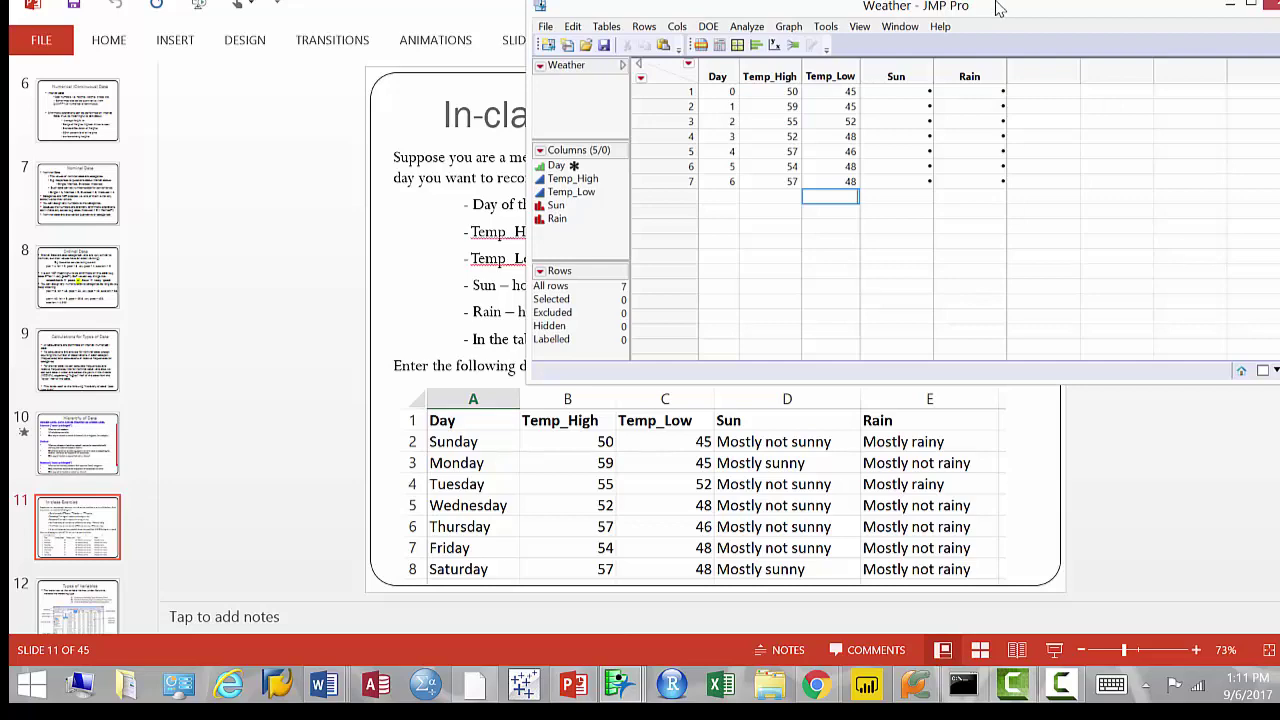
- Reposition the Weather table window fully on screen above the slide's data table, keeping the slide's Sun and Rain values readable
drag(985, 15, 939, 137)
drag(935, 185, 757, 203)
drag(752, 122, 752, 22)
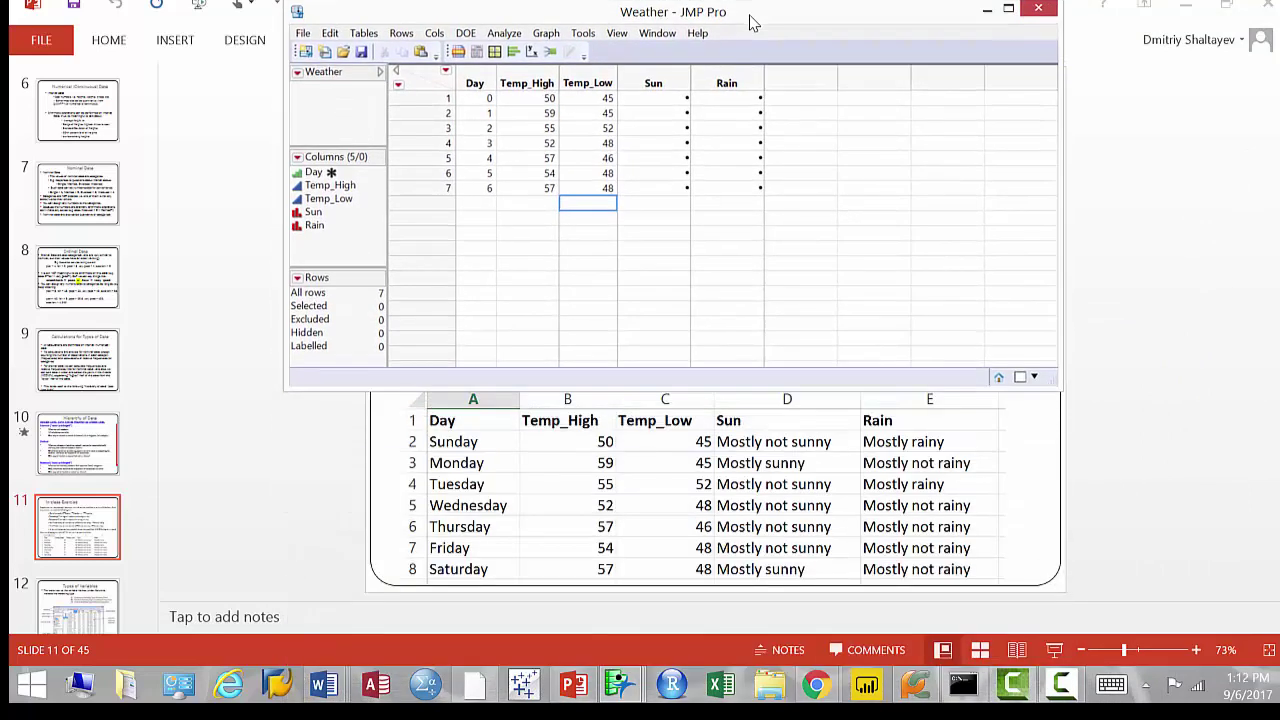
- Code the Sun column for rows 1 to 7 as 0, 1, 0, 0, 0, 0 and 1, using 1 for mostly sunny
click(684, 100)
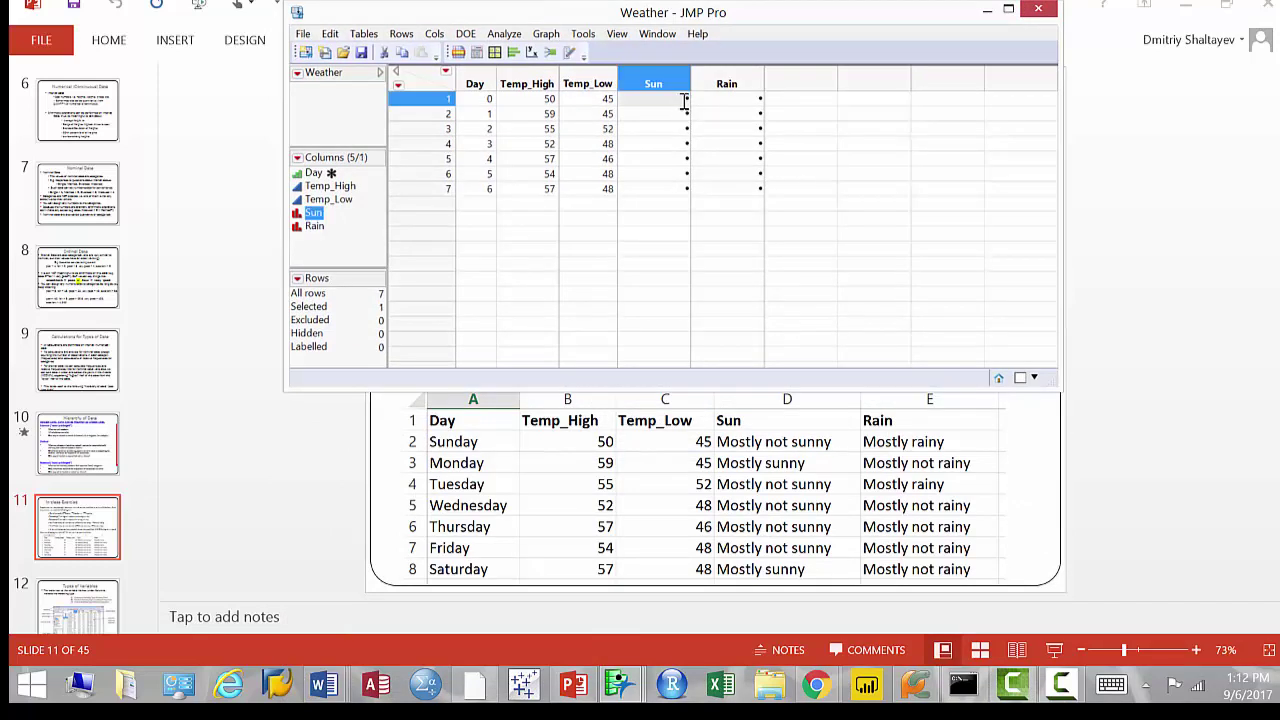
click(817, 124)
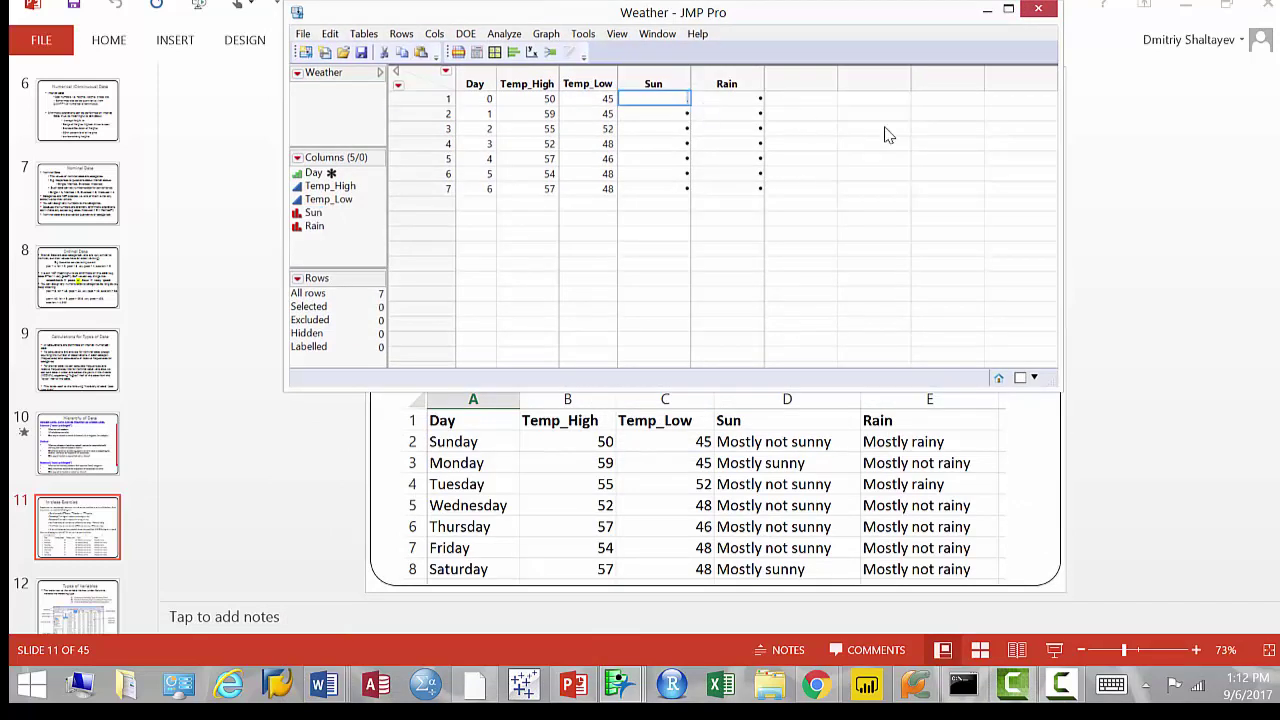
text(0)
key(Return)
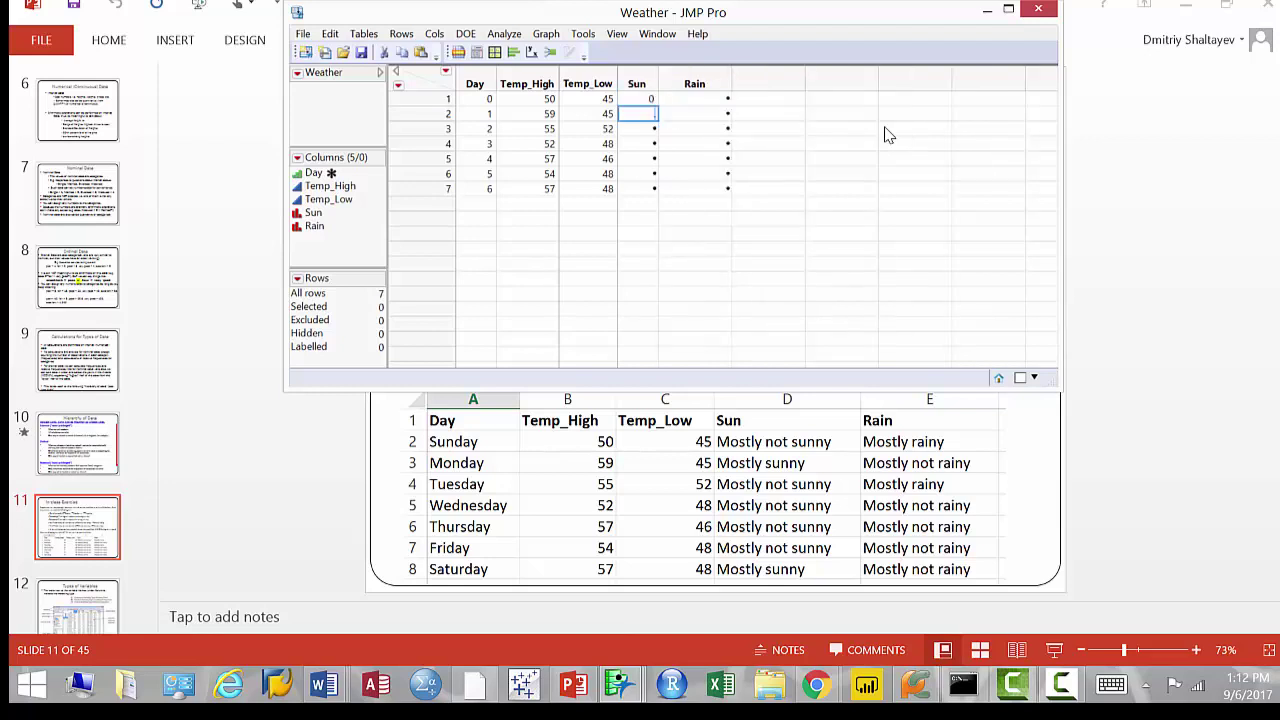
text(1)
key(Return)
text(0)
key(Return)
text(0)
key(Return)
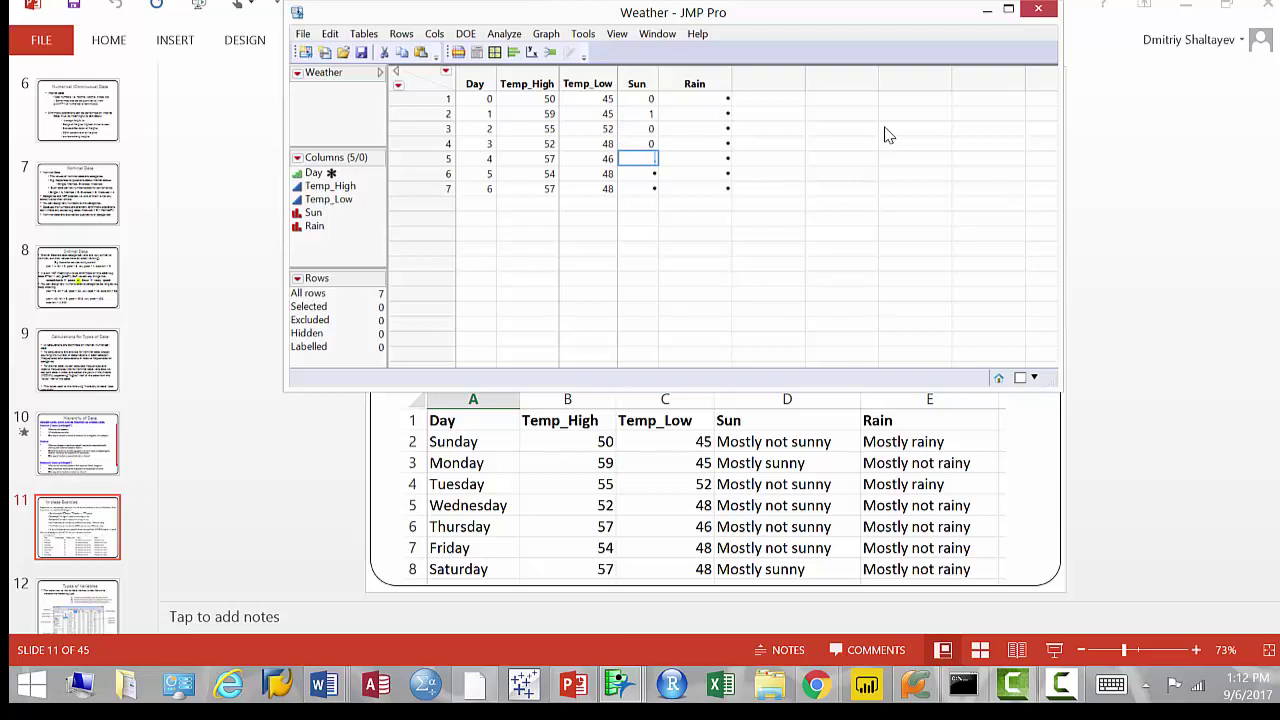
text(0)
key(Return)
text(0)
key(Return)
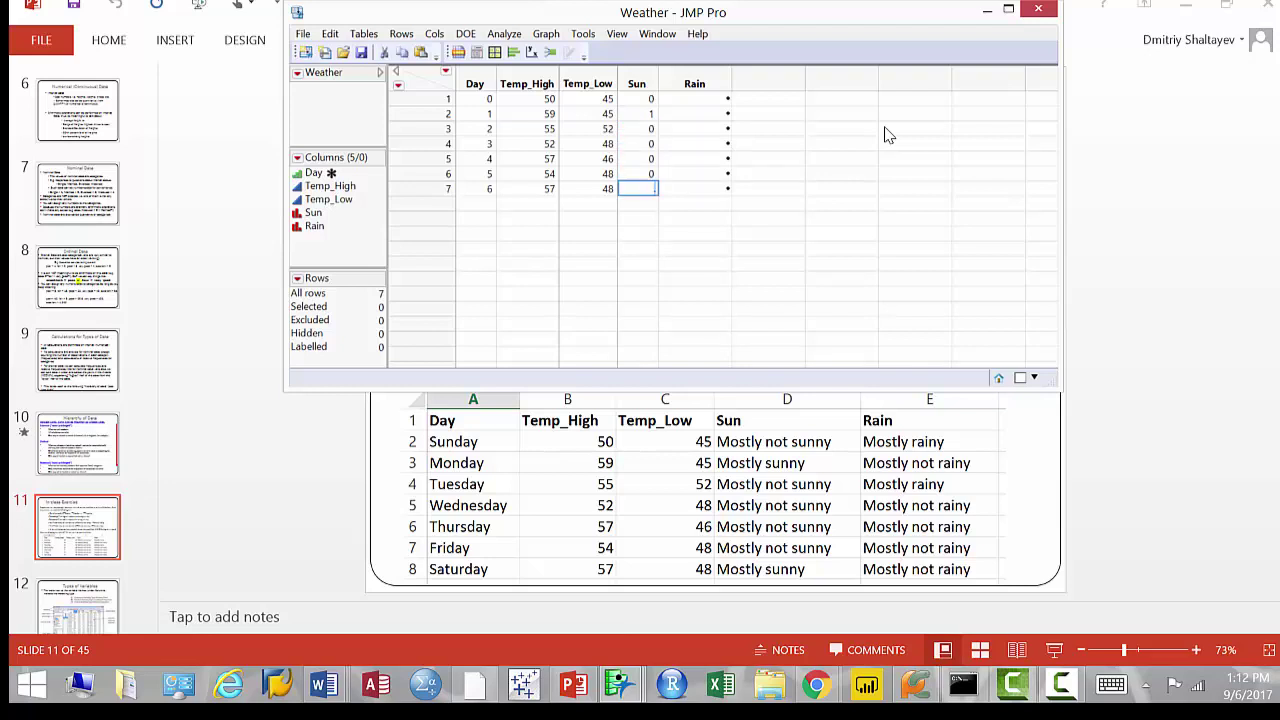
text(1)
key(Return)
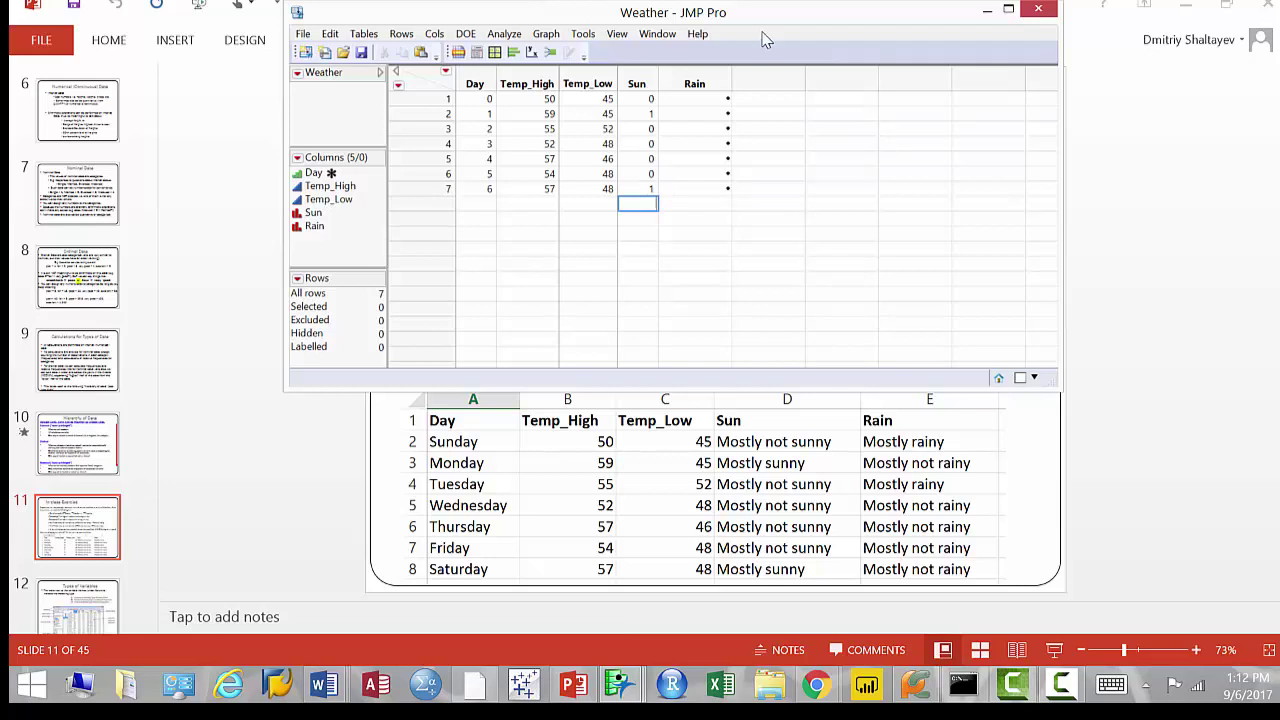
- Code the Rain column for rows 1 to 7 as 1, 0, 1, 0, 0, 0 and 0, using 1 for mostly rainy
click(724, 100)
key(BackSpace)
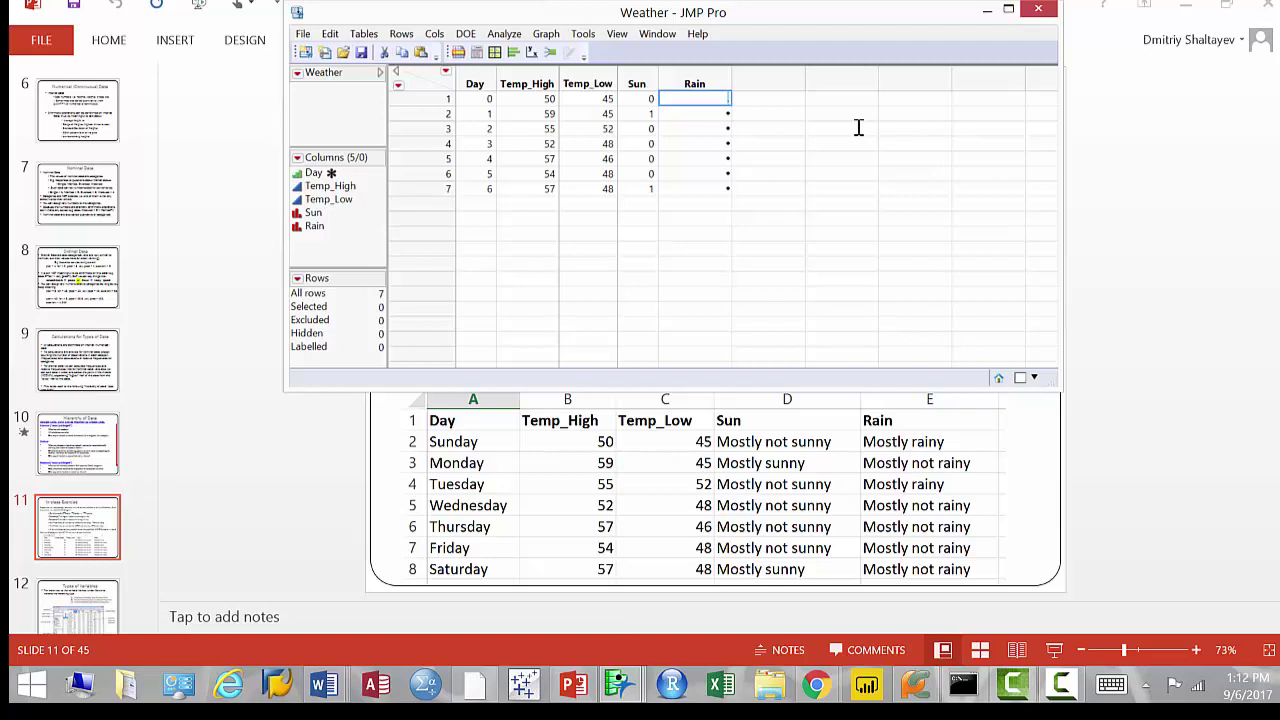
text(1)
key(Return)
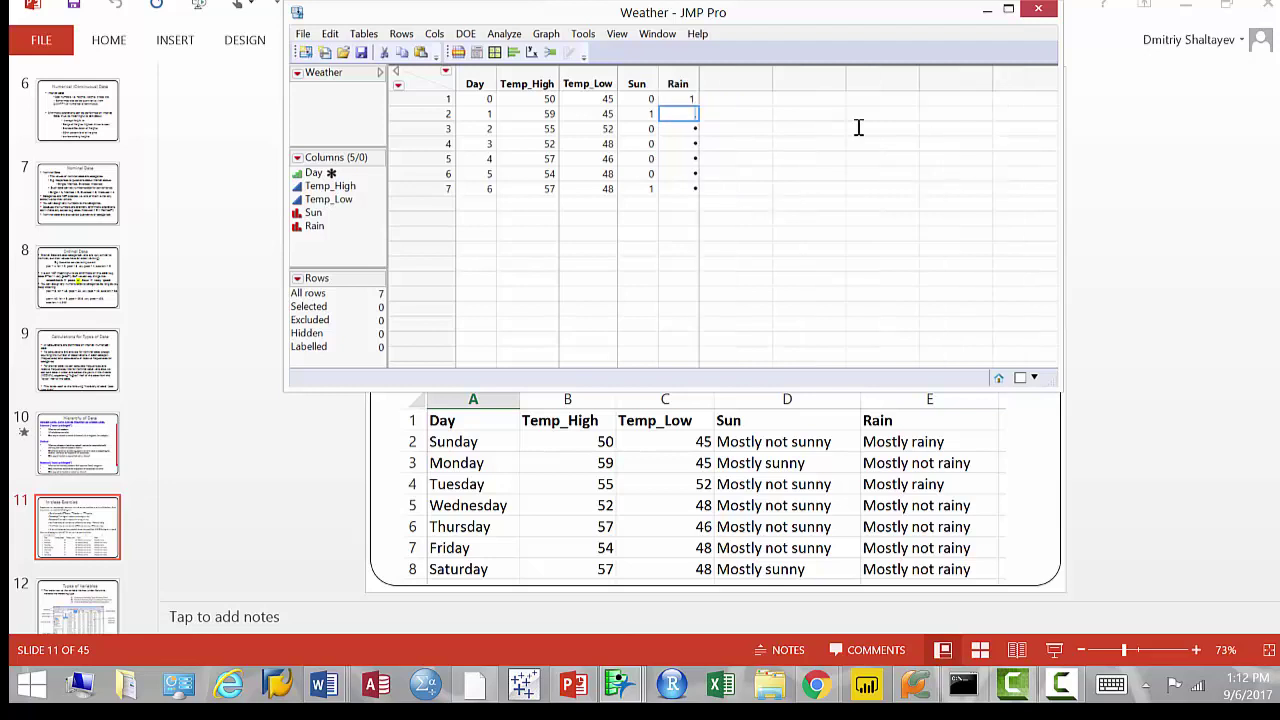
text(0)
key(Return)
text(1)
key(Return)
text(0)
key(Return)
text(0)
key(Return)
text(0)
key(Return)
text(0)
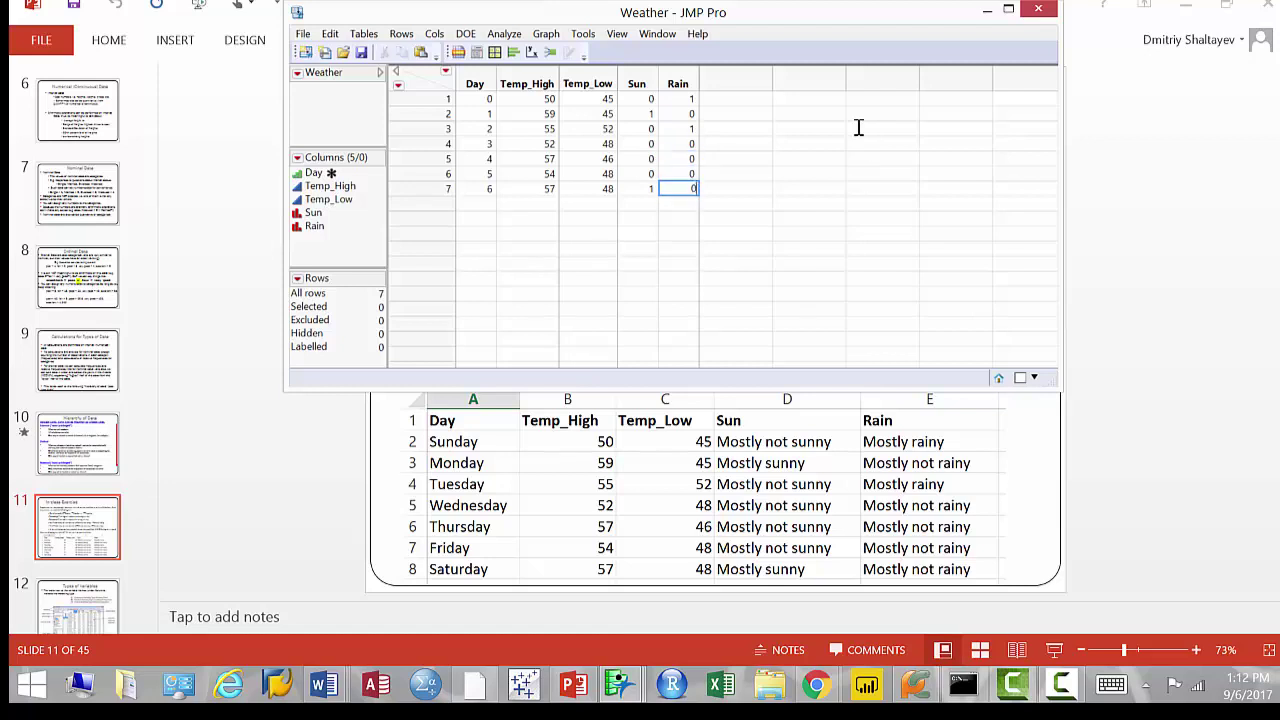
key(Return)
- Maximize the Weather table window and add the Value Labels property in the Sun column's Column Info
click(1008, 9)
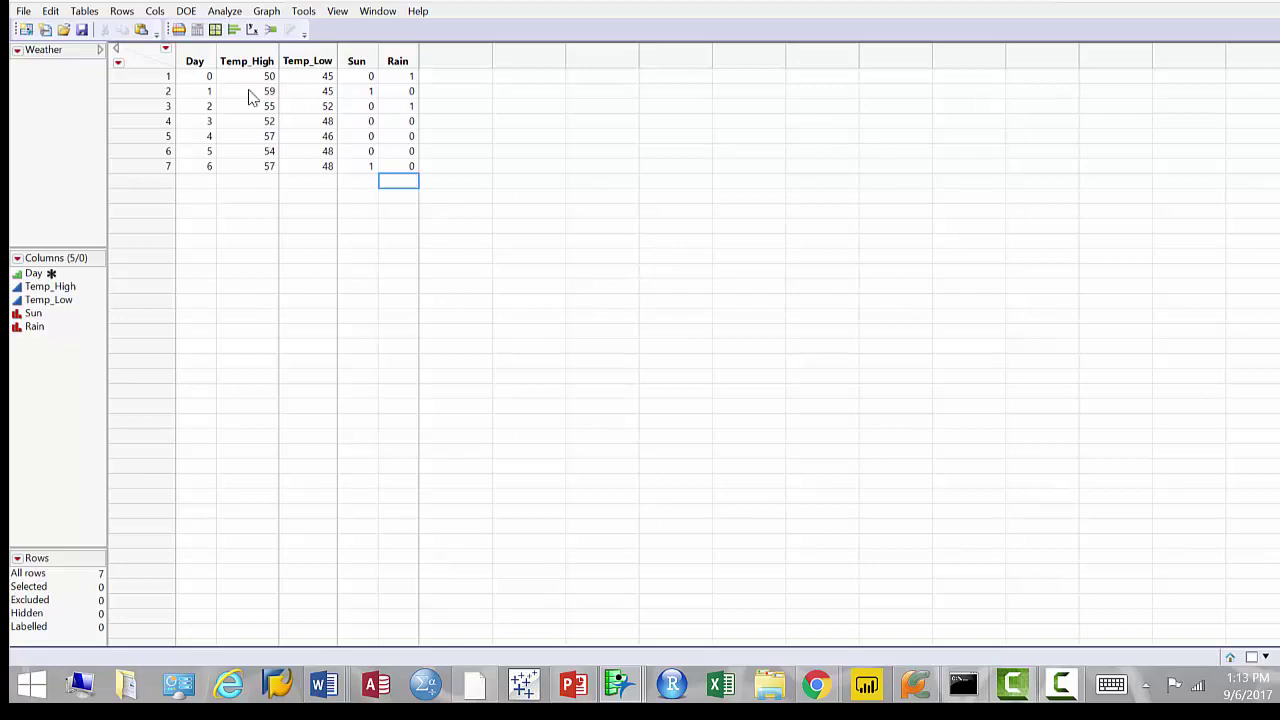
click(357, 60)
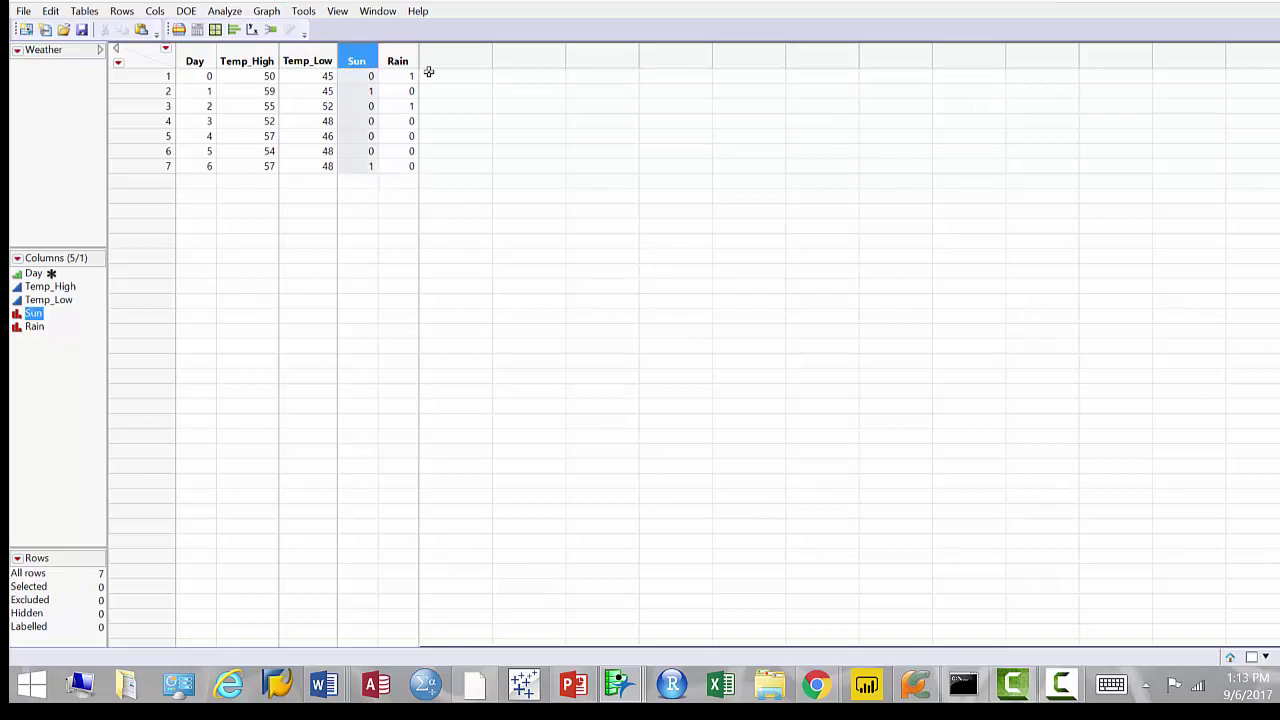
right_click(360, 62)
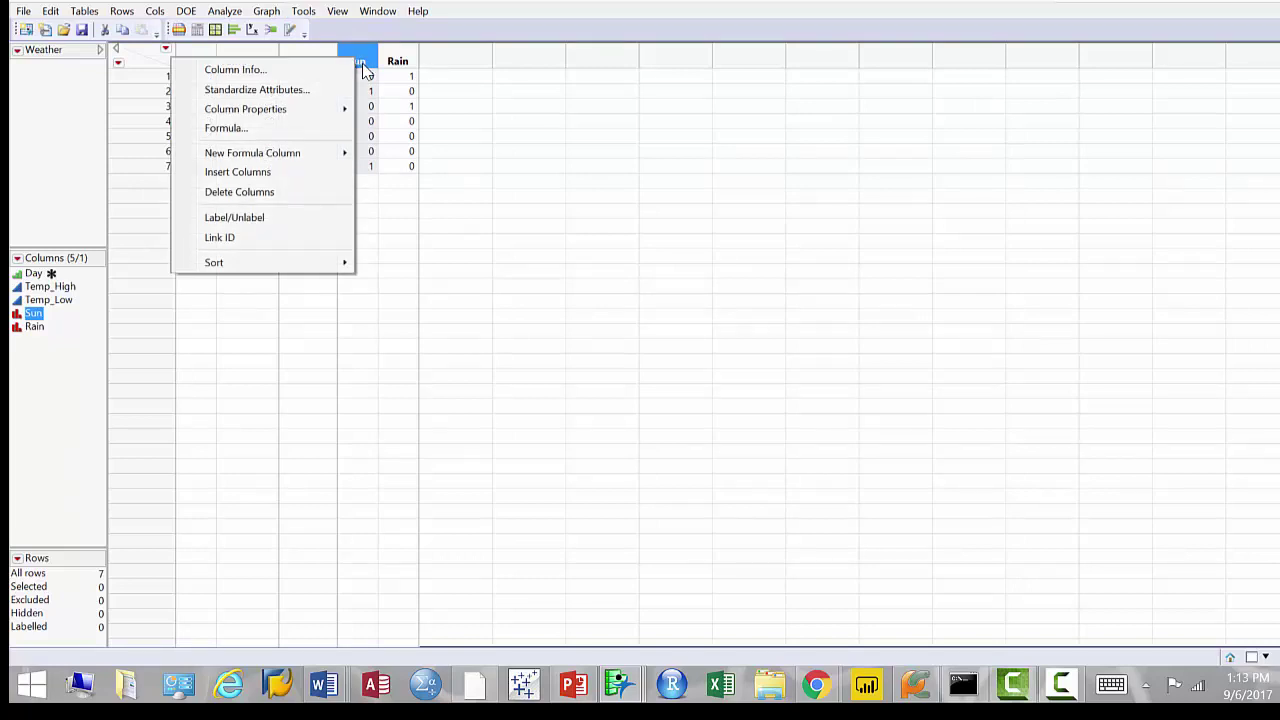
click(296, 75)
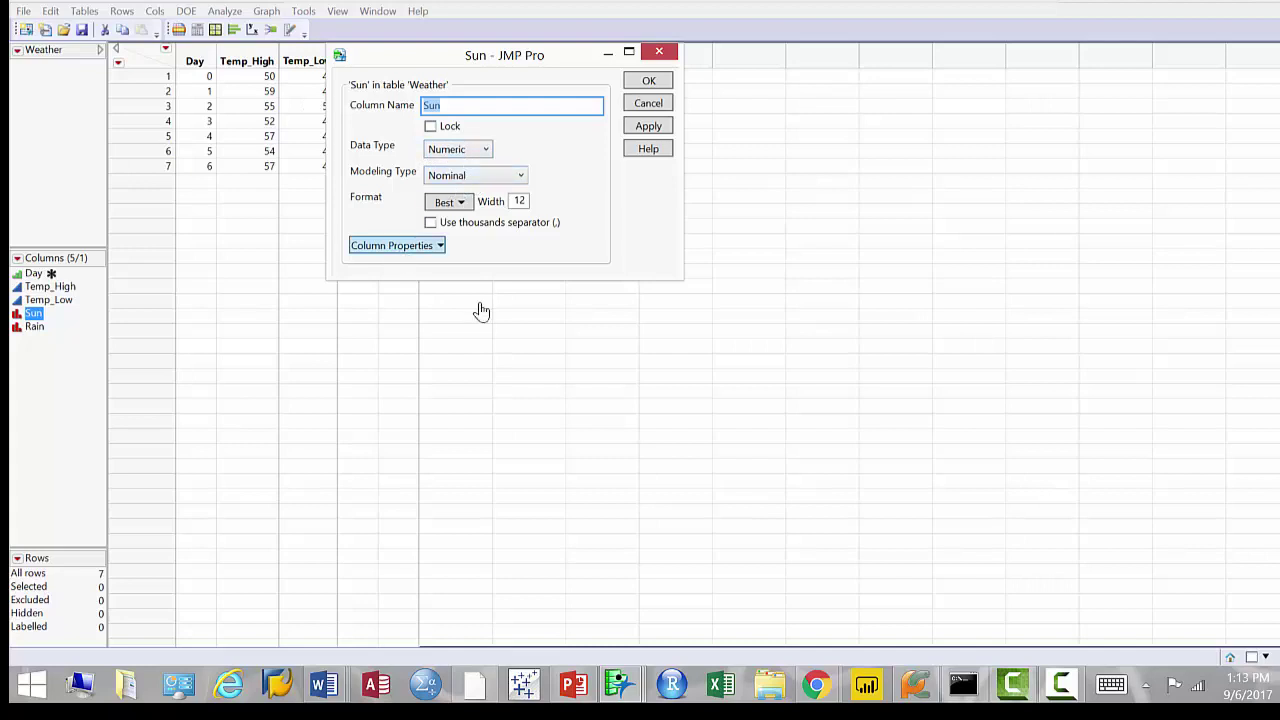
click(397, 245)
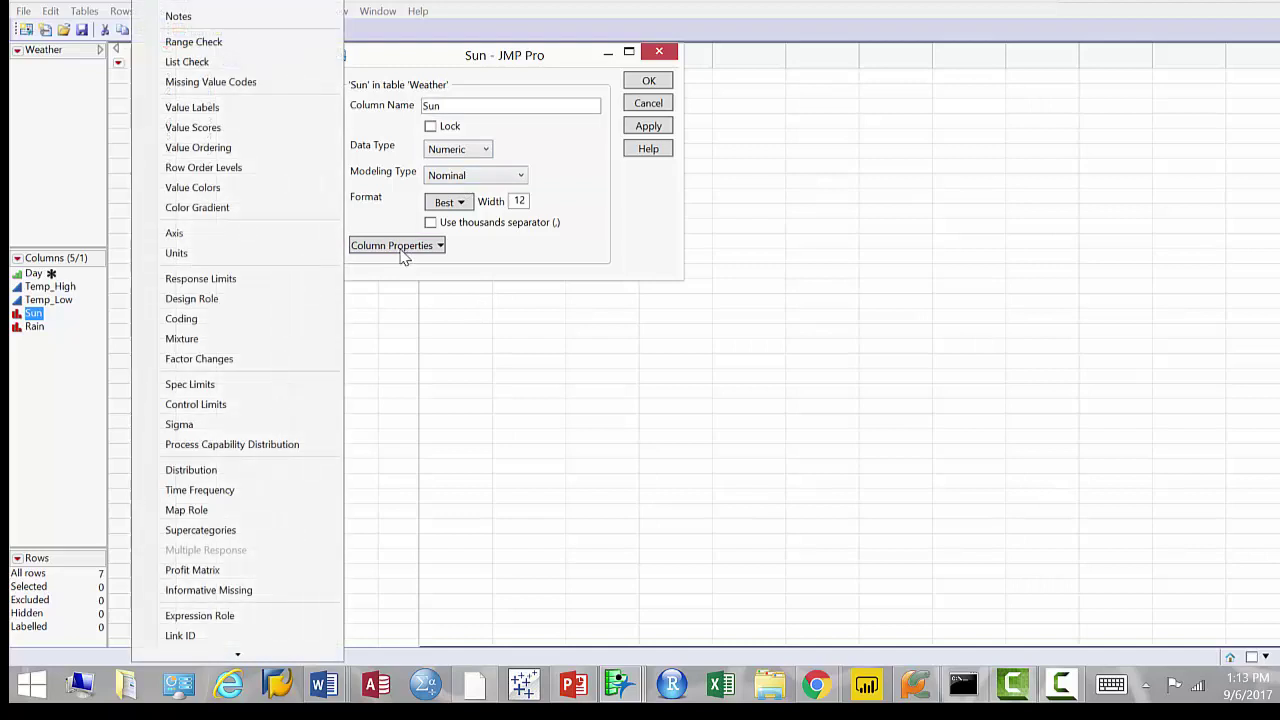
click(265, 112)
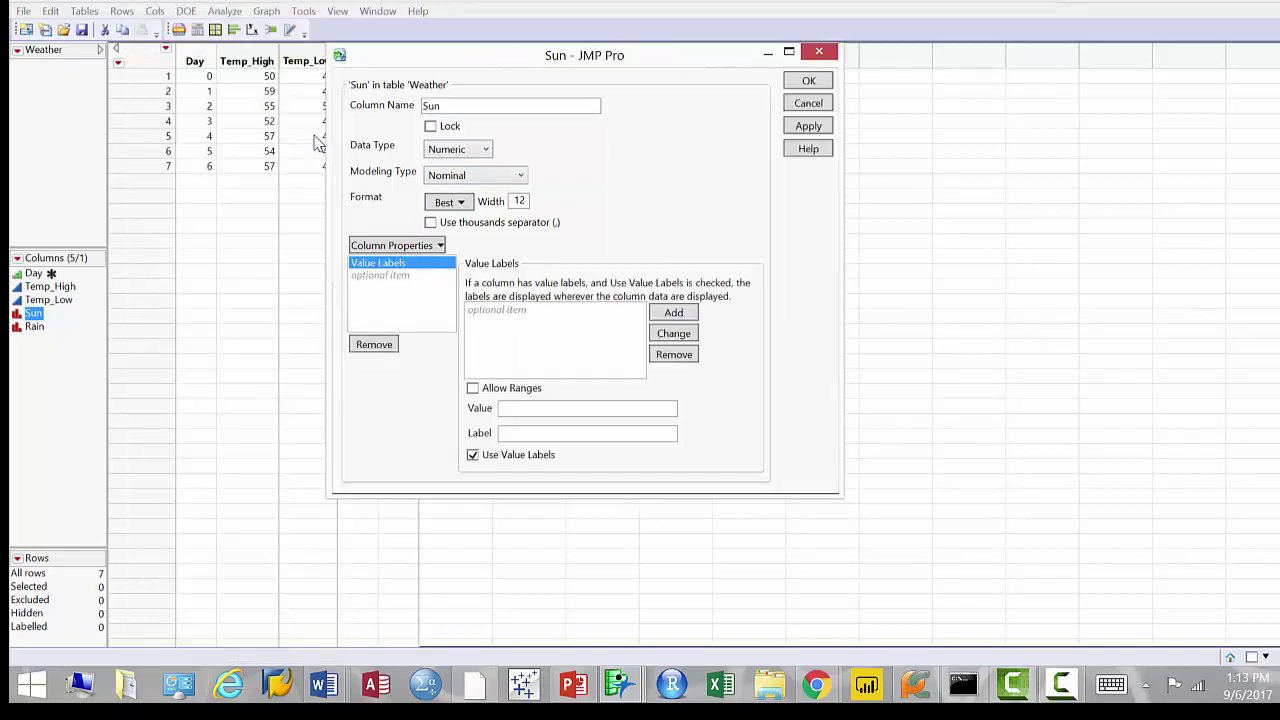
- Add a value label to the Sun column that shows 0 as "Mostly NOT sunny"
click(577, 405)
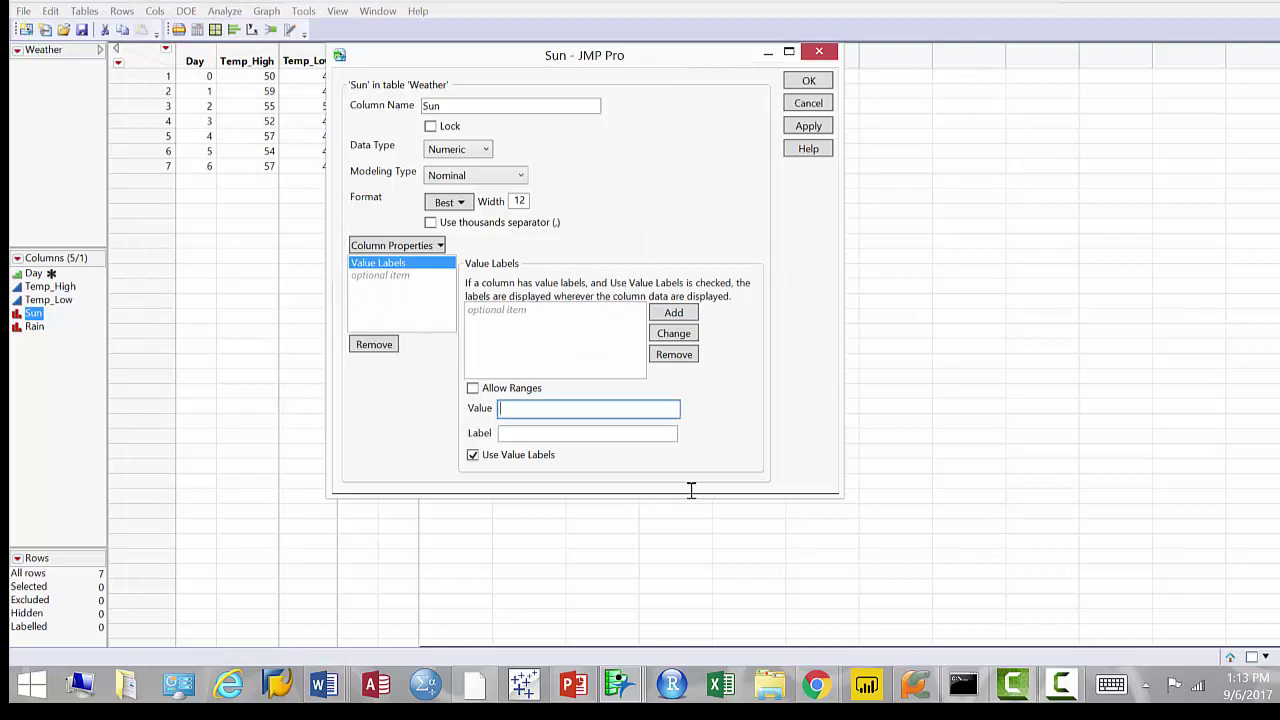
text(0)
click(572, 430)
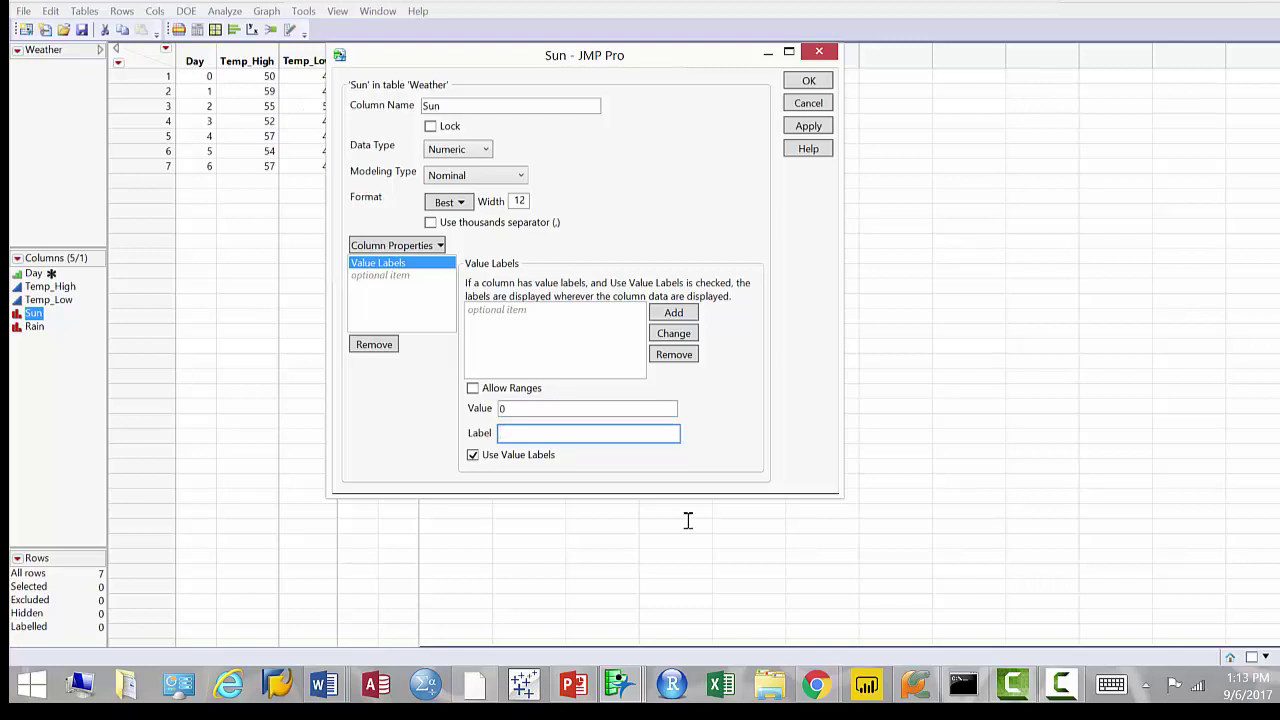
text(Mostly NOT sunny)
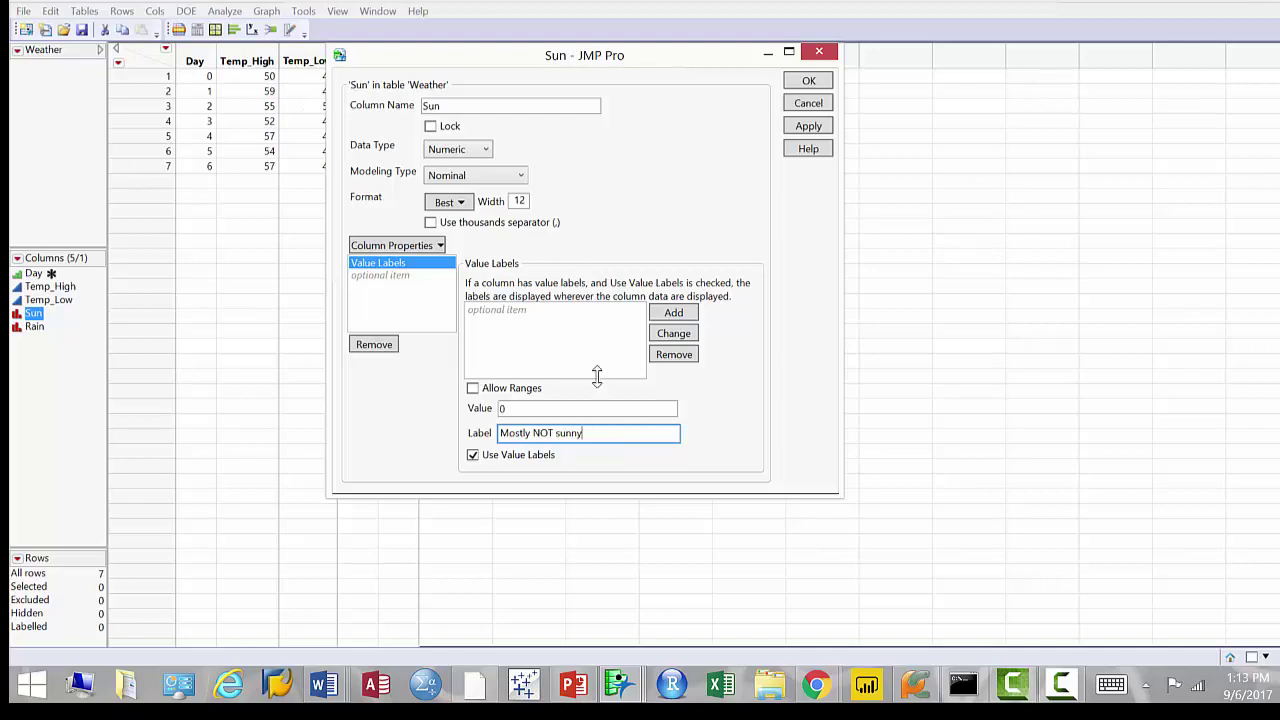
click(674, 314)
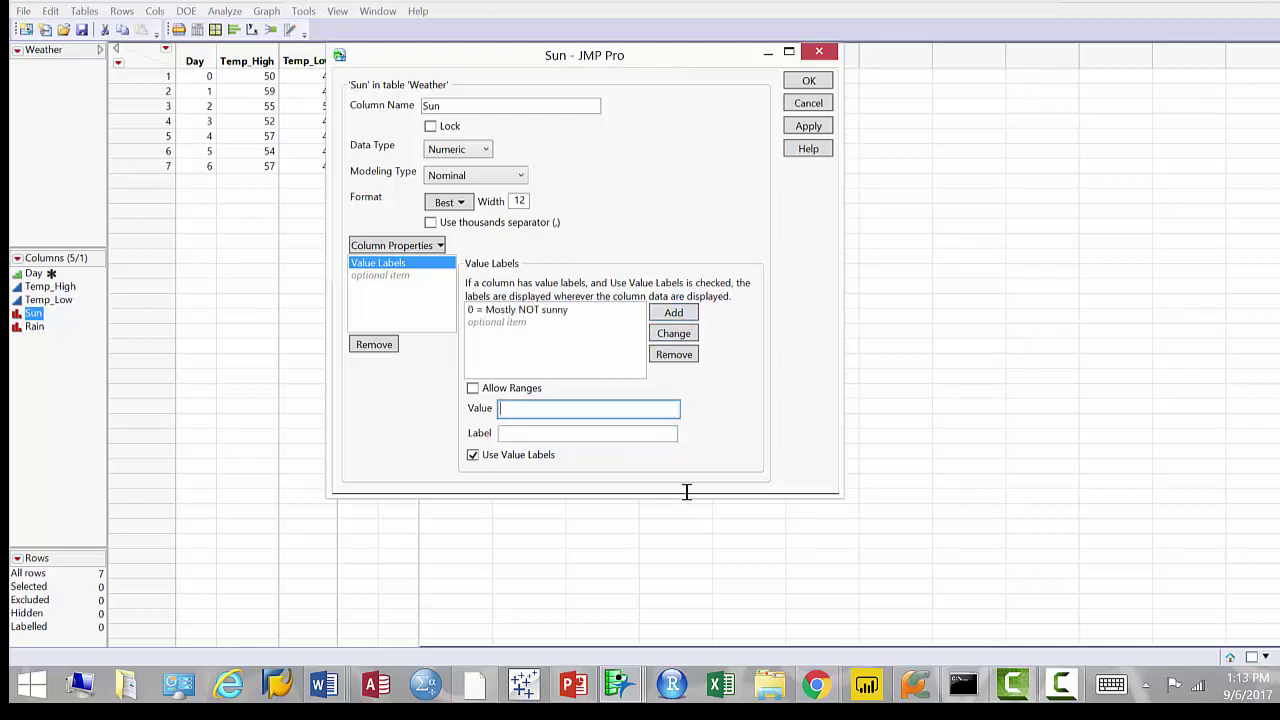
- Add a second Sun value label that shows 1 as "Mostly sunny"
text(1)
click(586, 433)
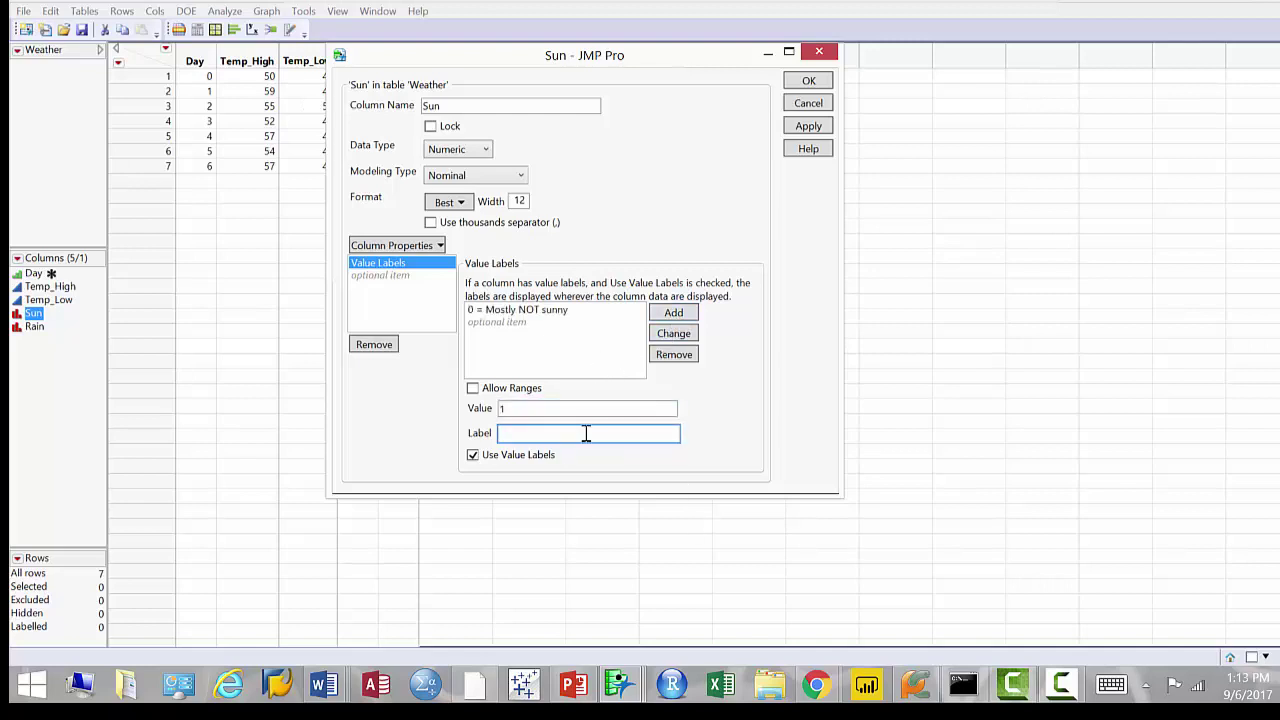
text(Mostly sunny)
click(674, 314)
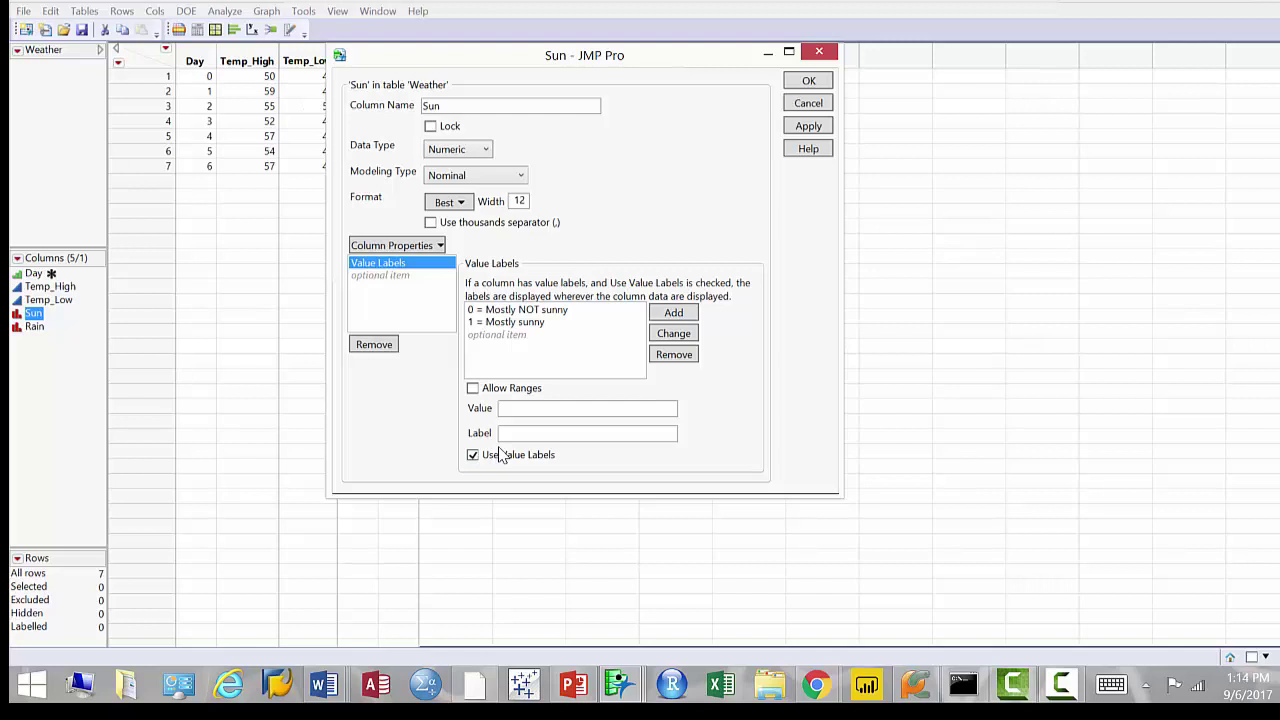
- Accept the Sun column's value labels and add the Value Labels property in the Rain column's Column Info
click(812, 84)
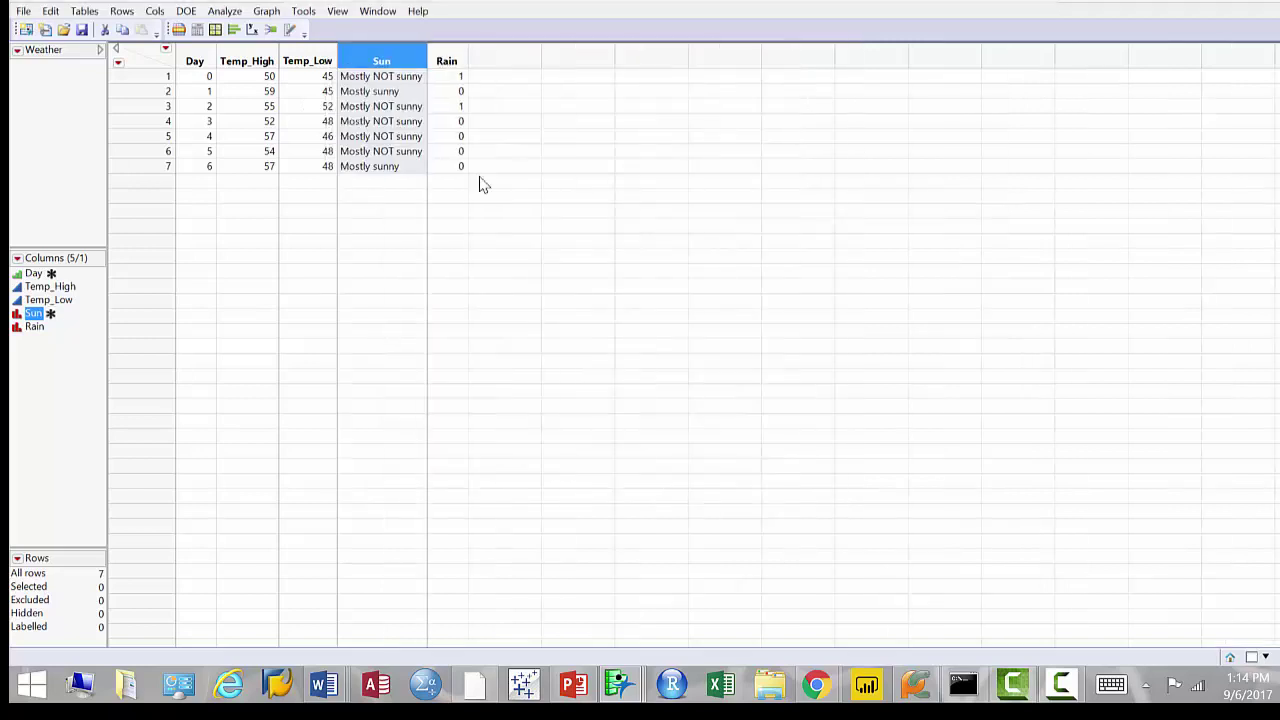
click(446, 60)
right_click(430, 63)
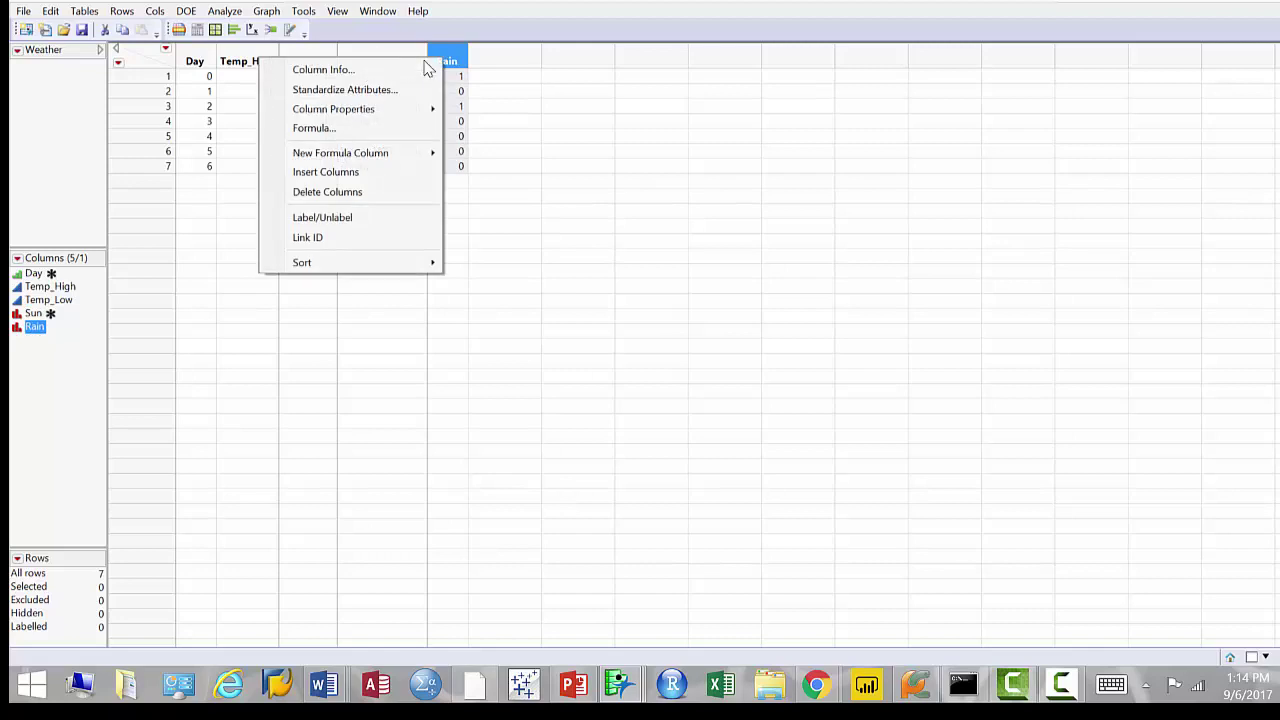
click(418, 66)
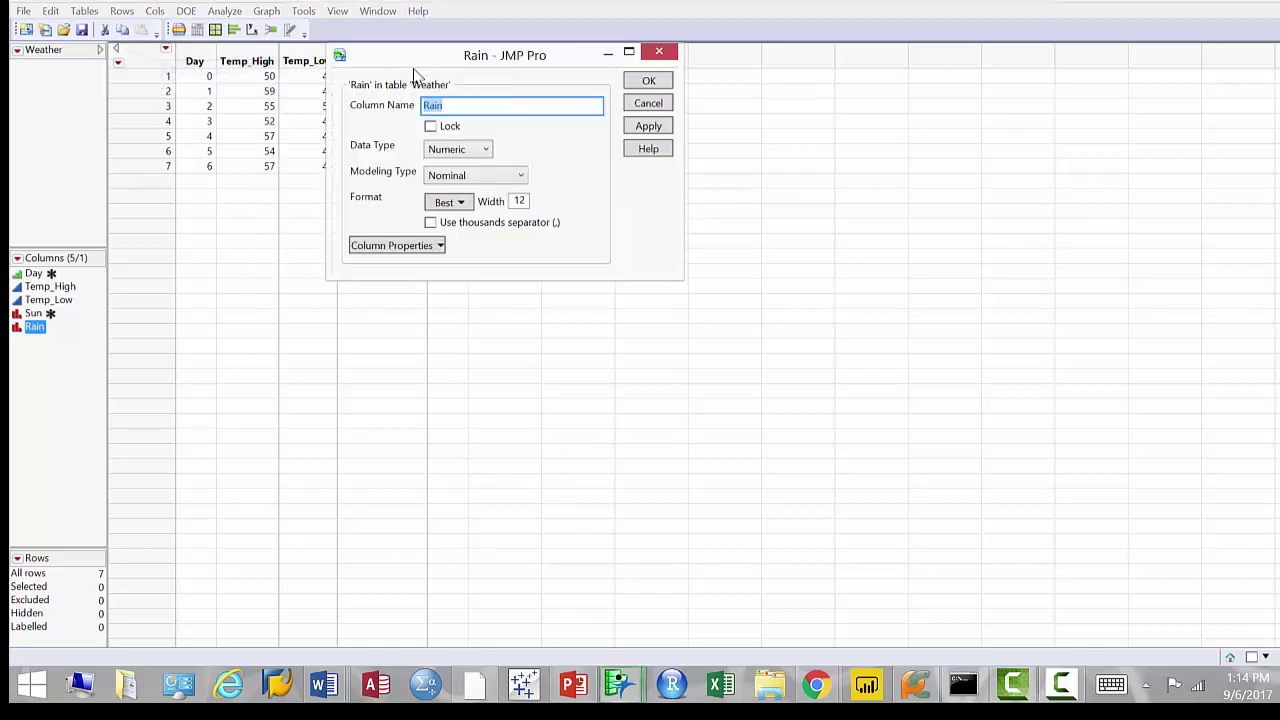
click(400, 245)
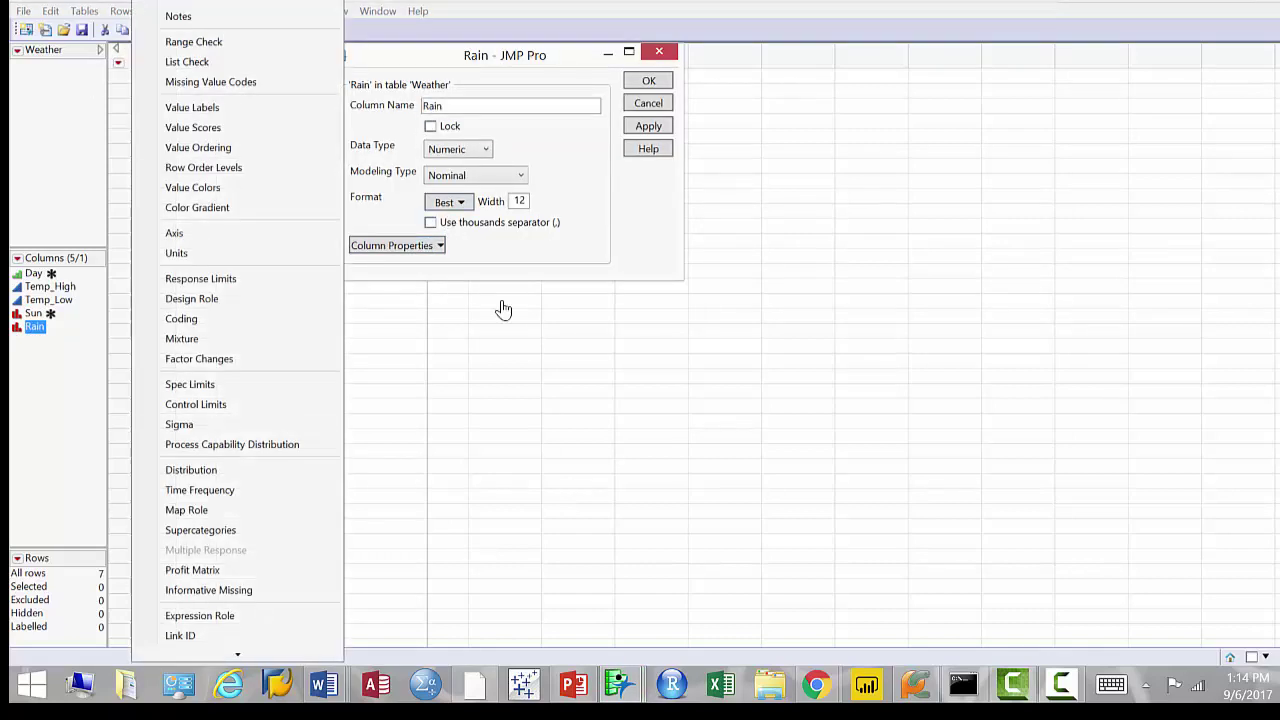
click(283, 110)
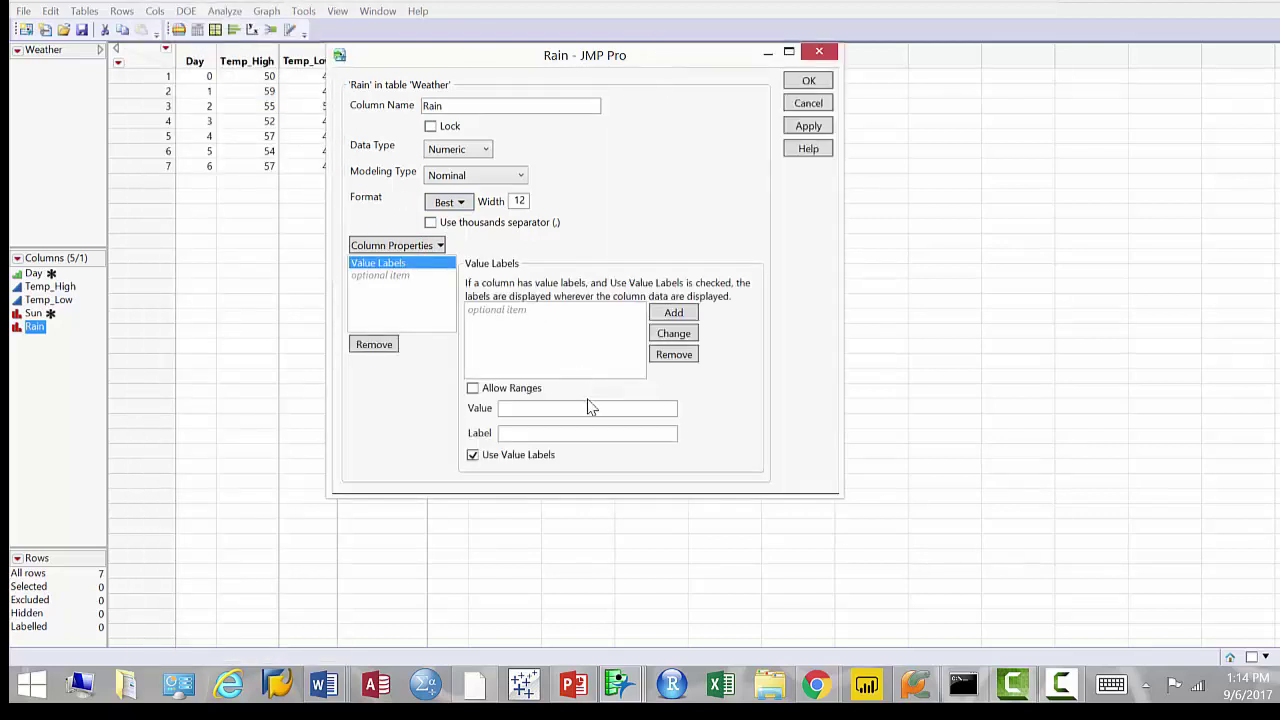
- Add a value label to the Rain column that shows 0 as "Mostly NOT rainy"
click(590, 408)
text(0)
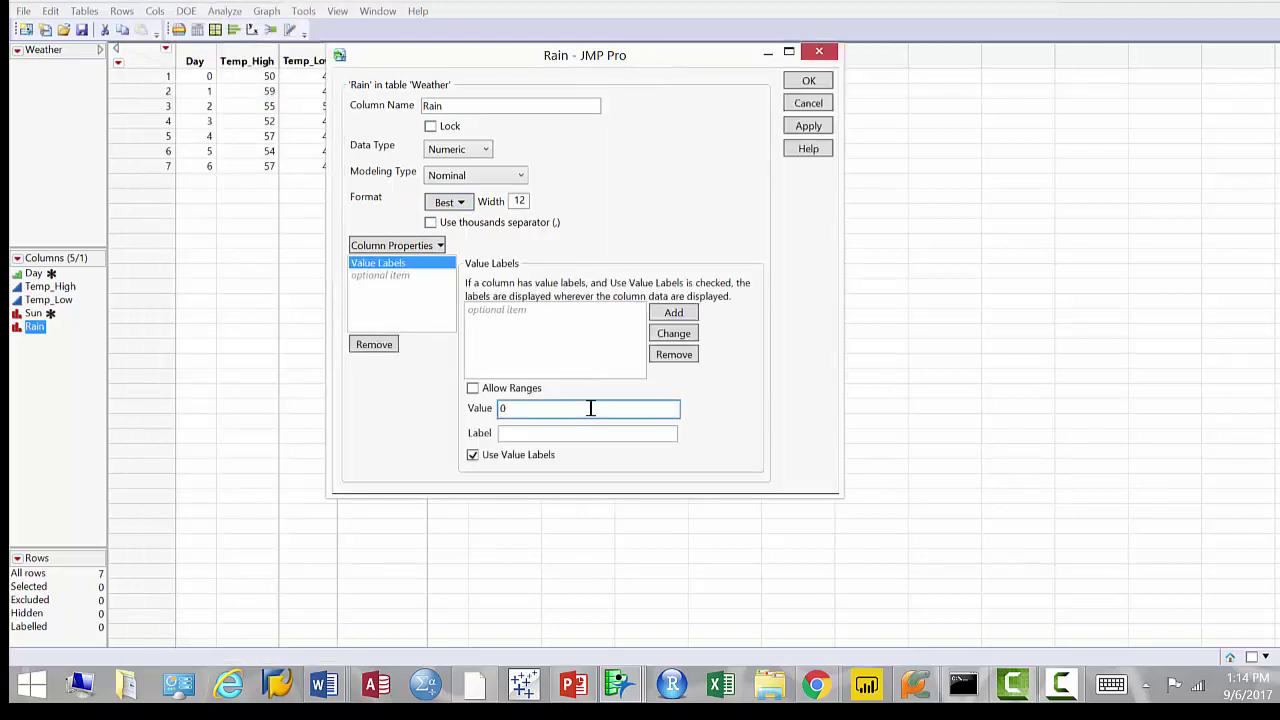
click(605, 432)
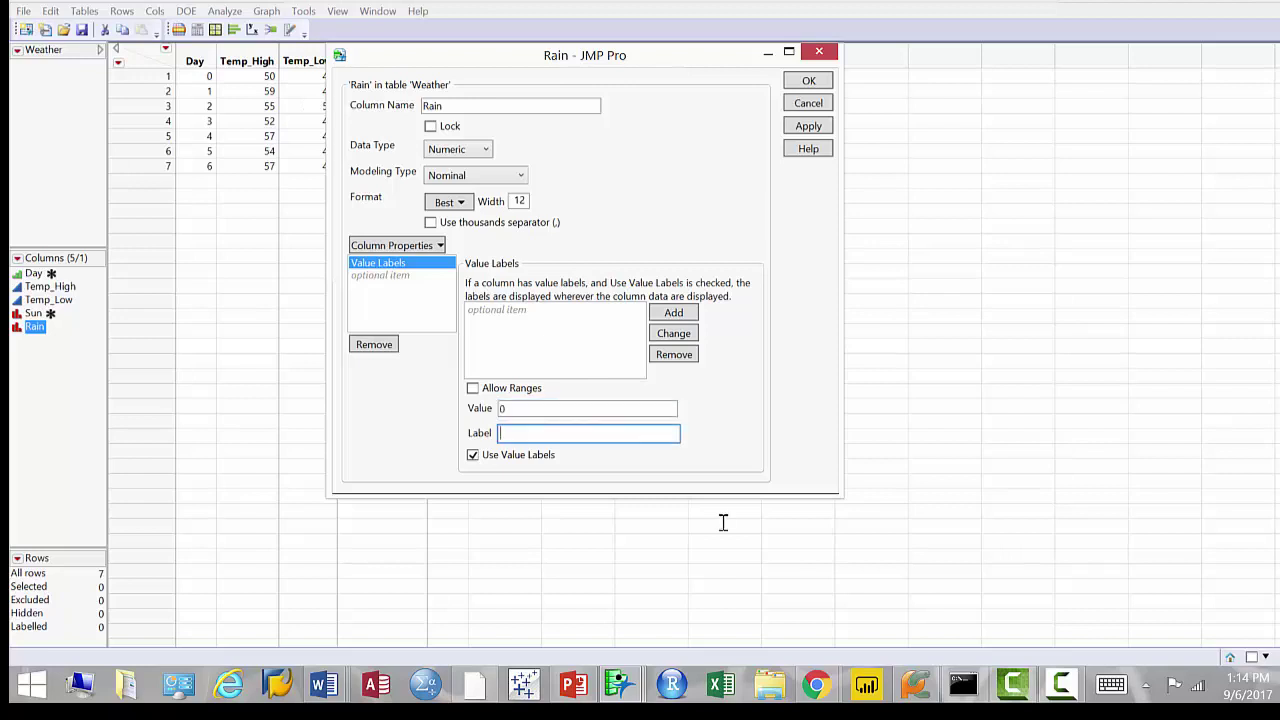
text(Mostly NOT rainy)
click(674, 312)
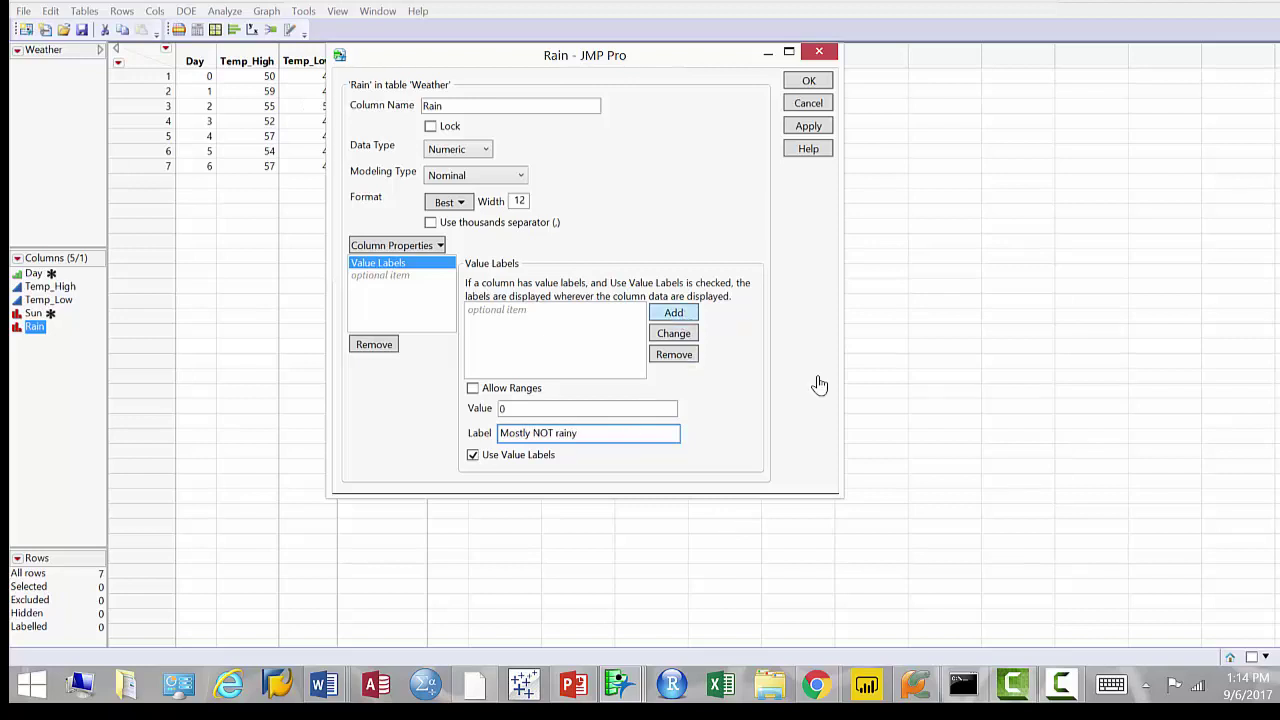
- Add a second Rain value label that shows 1 as "Mostly rainy" and accept the column's settings
click(620, 408)
text(1)
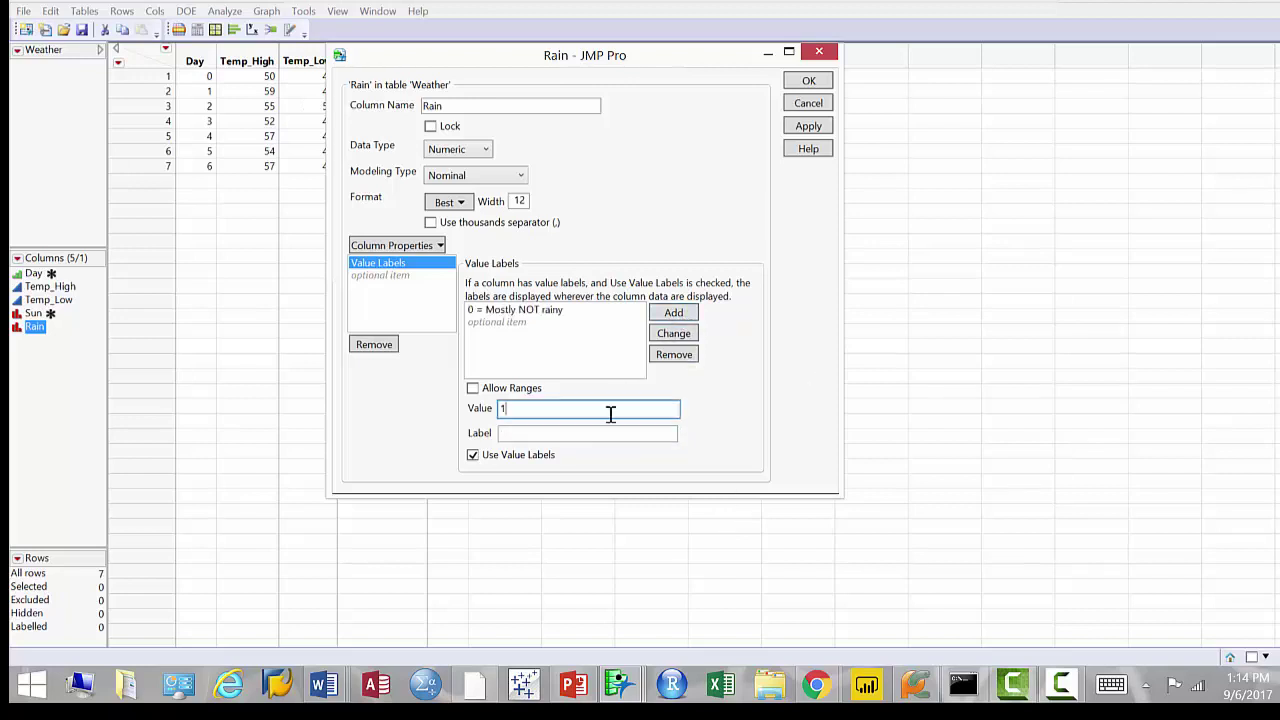
key(Tab)
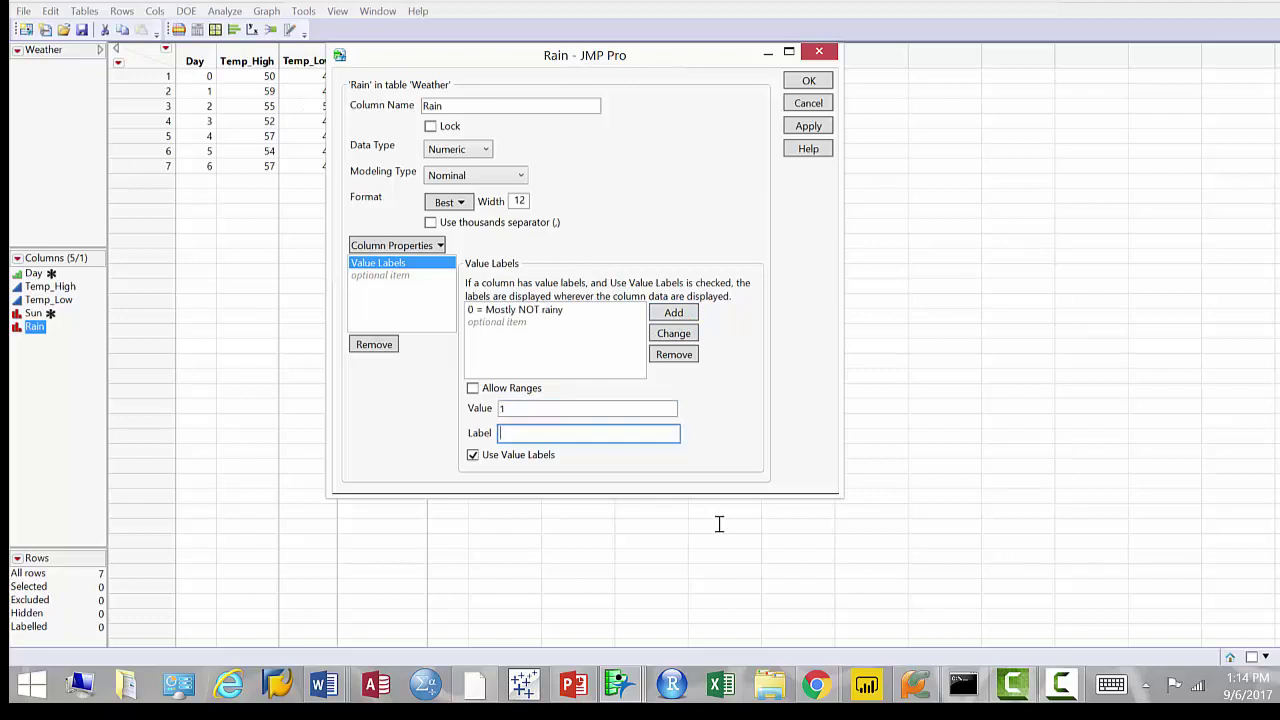
text(Mostly rainy)
click(665, 318)
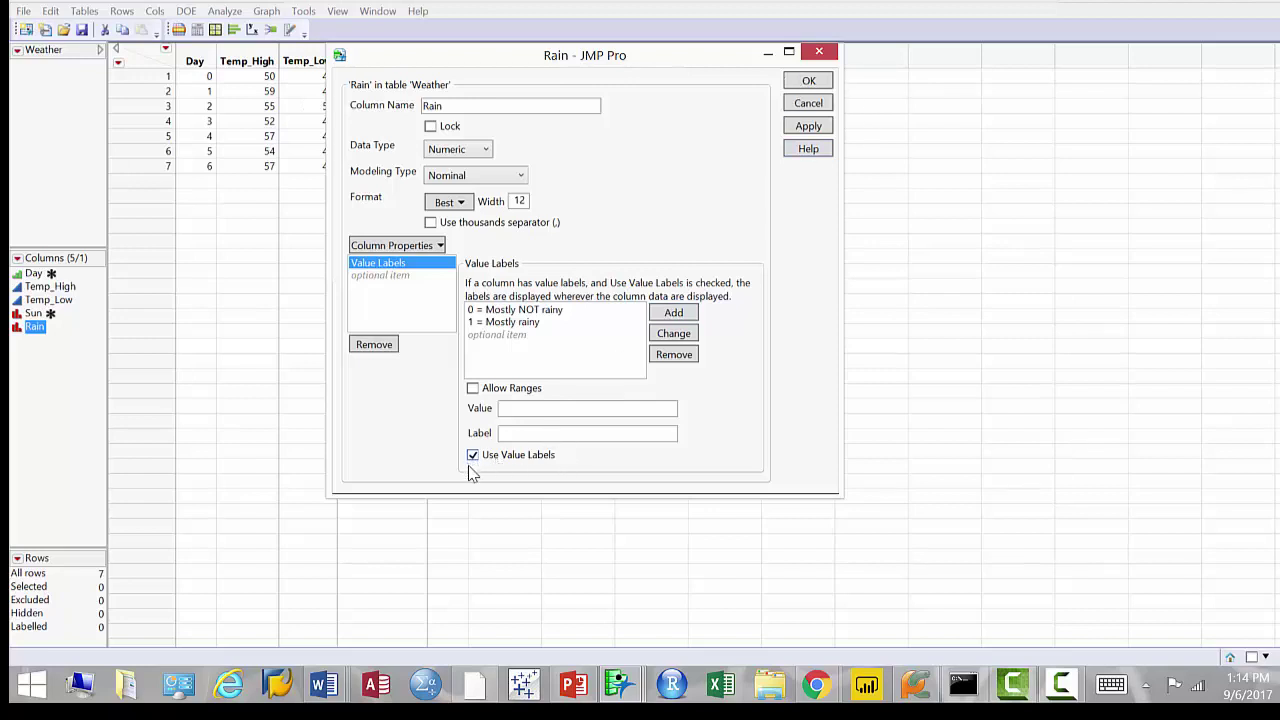
click(808, 80)
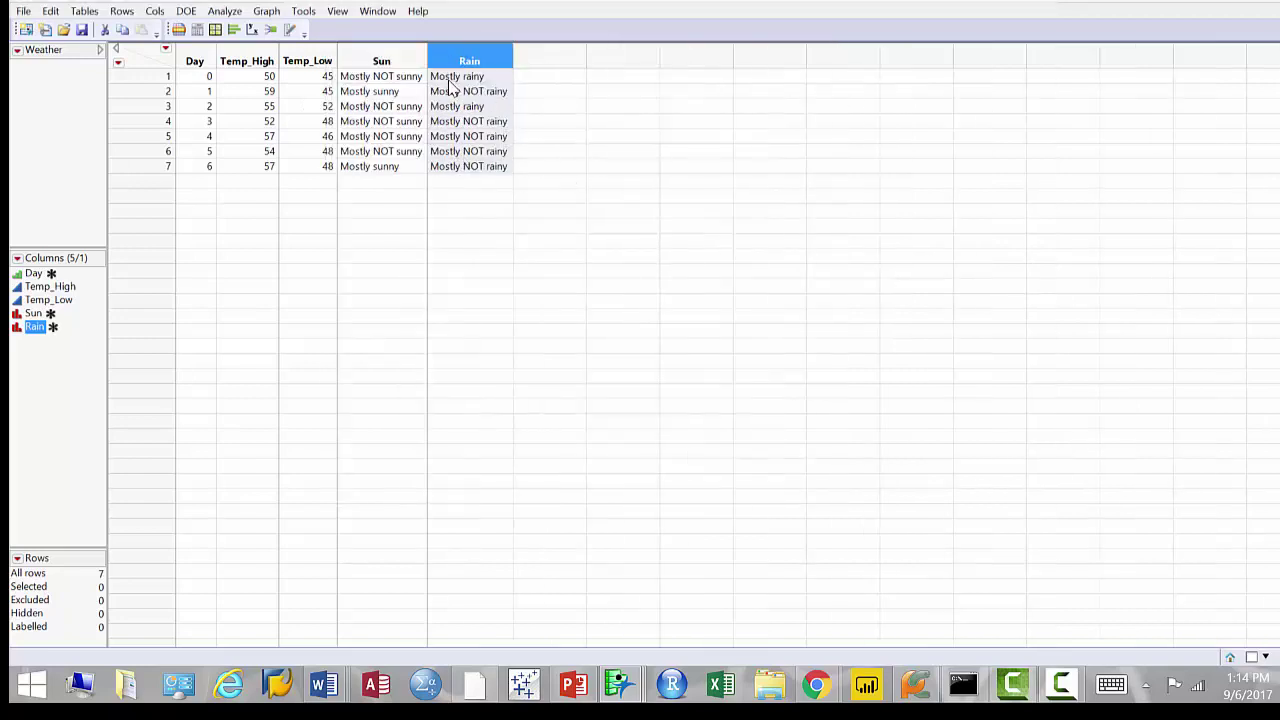
- Save the Weather table and view the modeling type options of the Day column without changing them
mouse_move(451, 177)
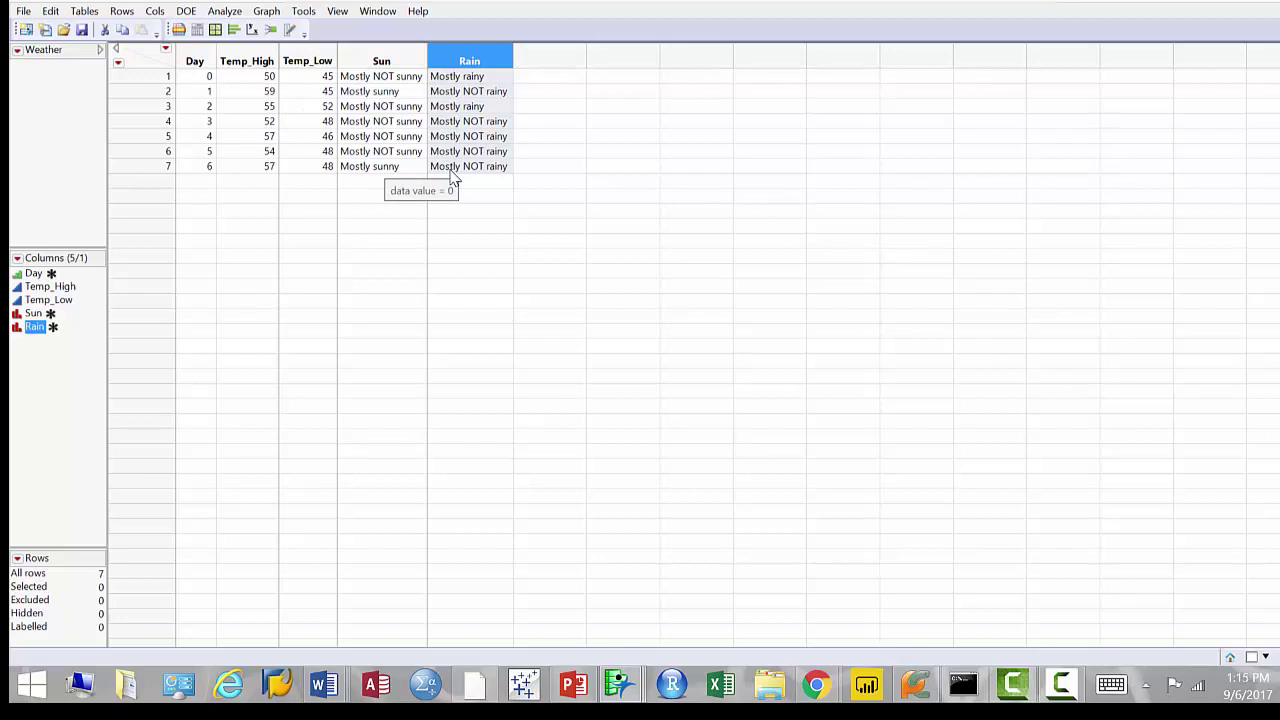
click(82, 29)
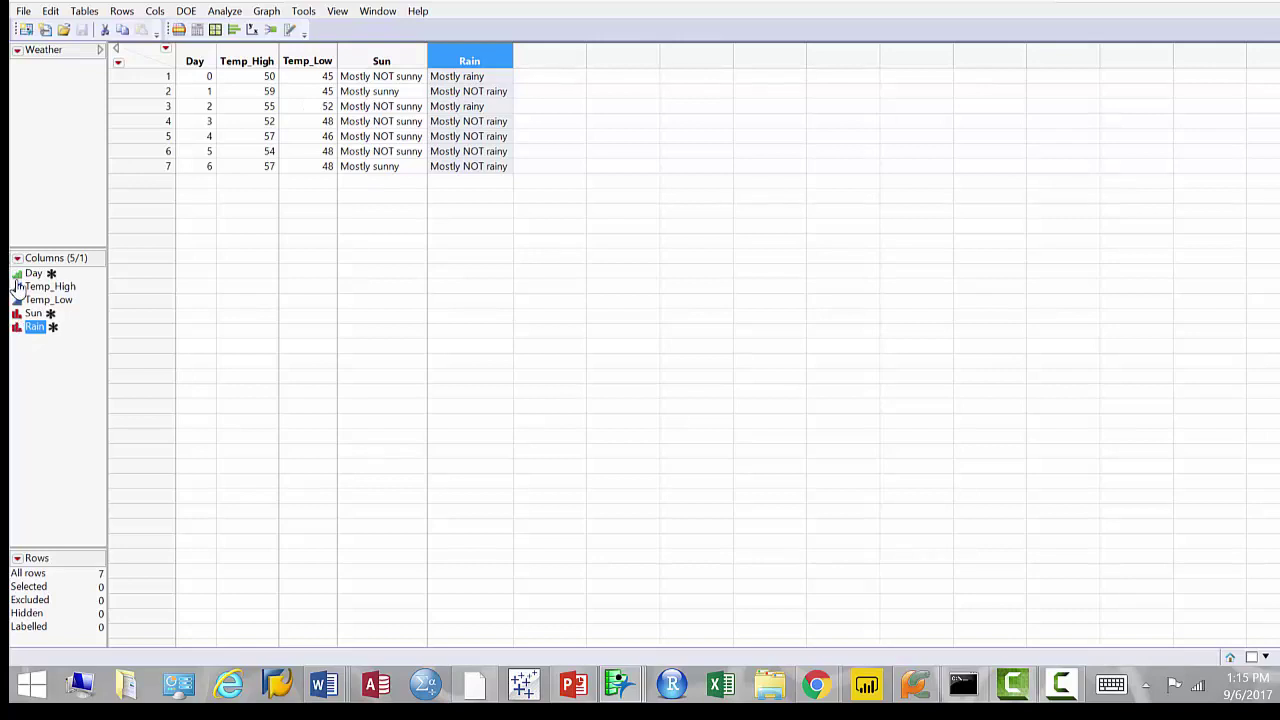
click(17, 273)
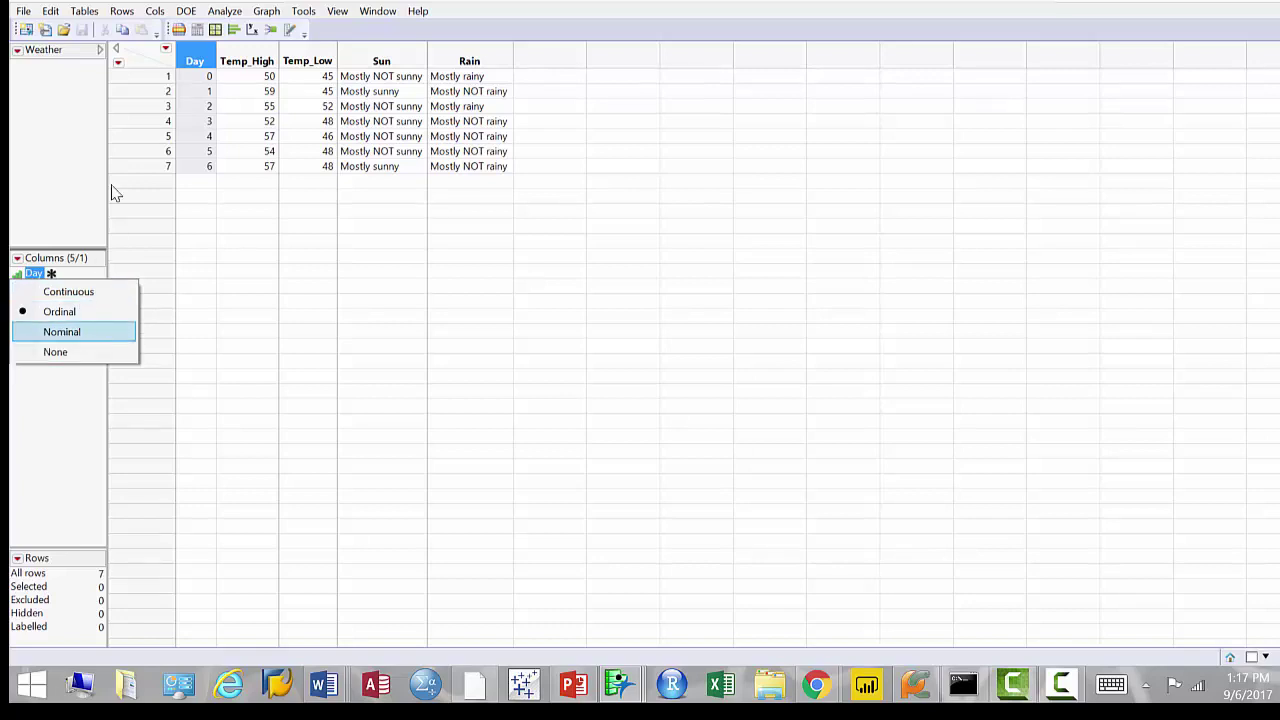
click(78, 160)
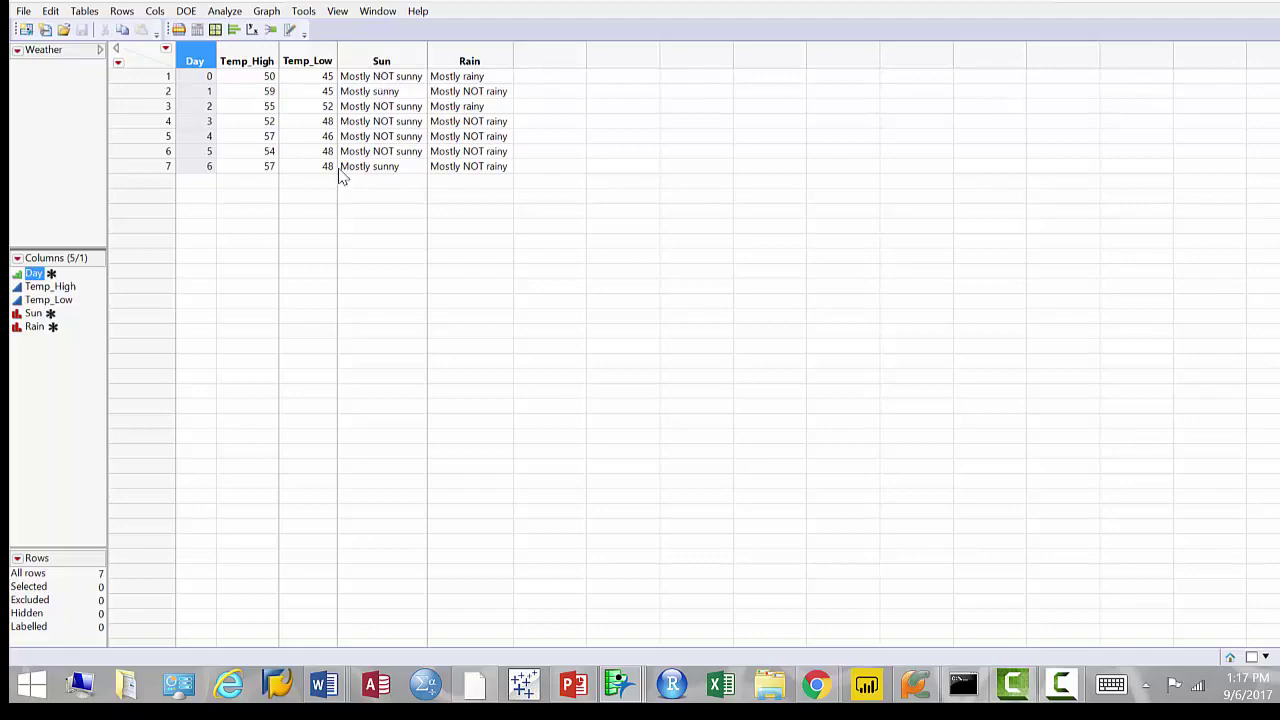
- Switch to the PowerPoint presentation, review the slides following the In-class Exercise, and return to JMP
click(570, 685)
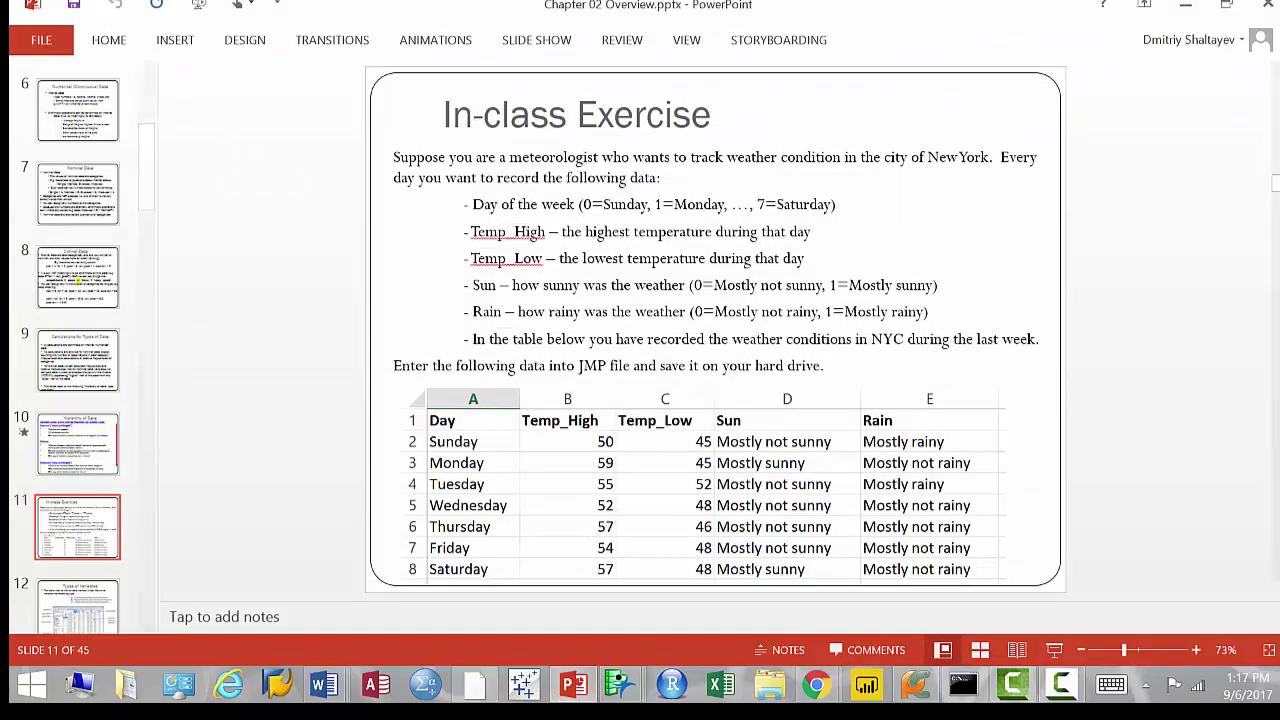
key(Page_Down)
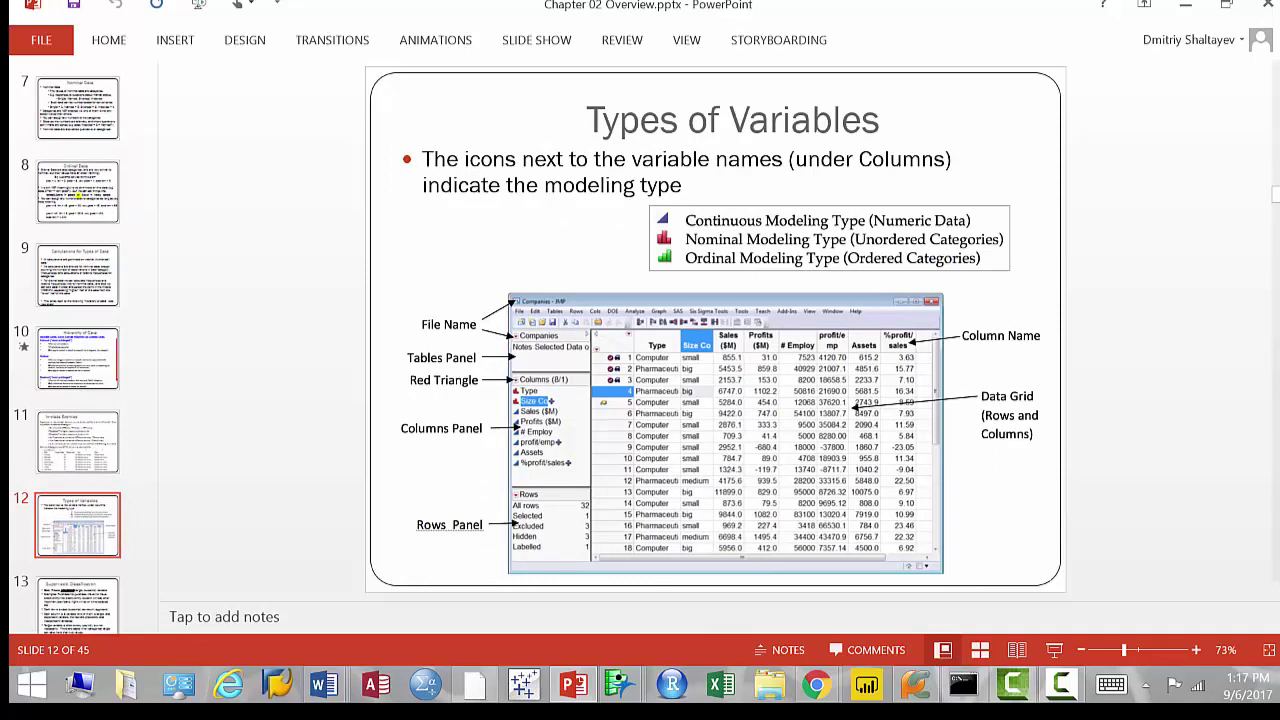
key(Page_Down)
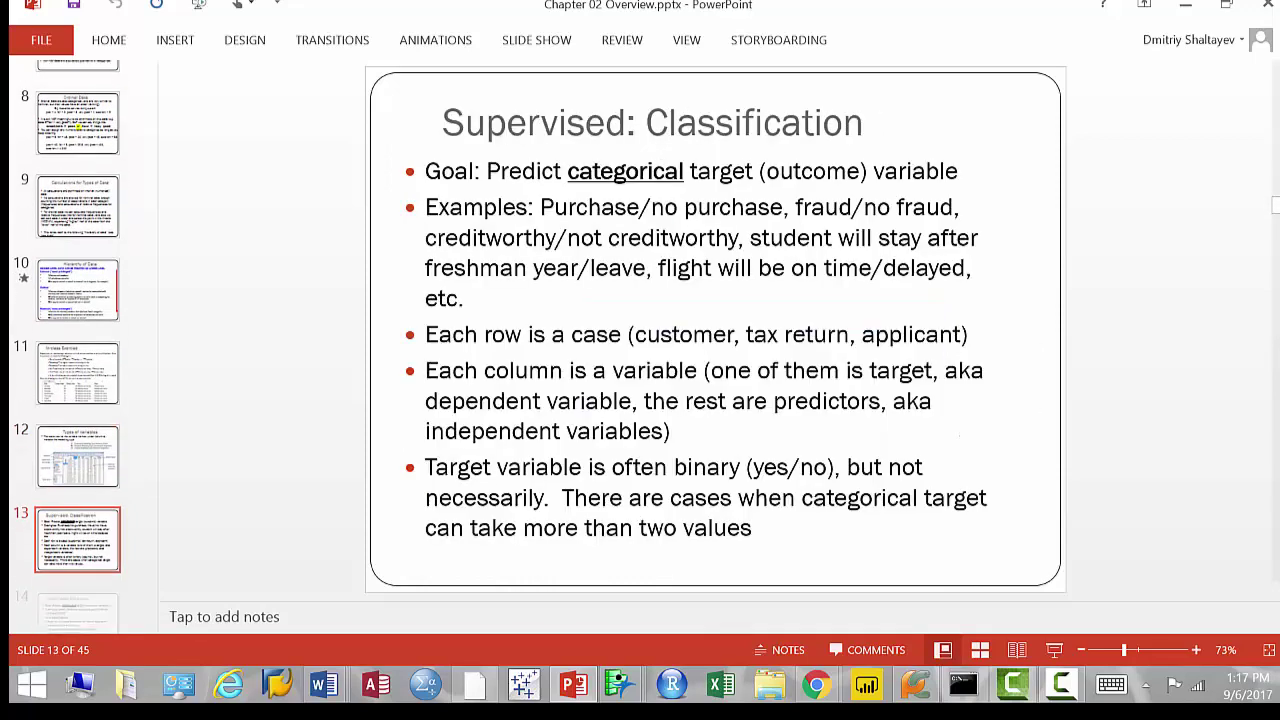
key(Page_Down)
key(Page_Down)
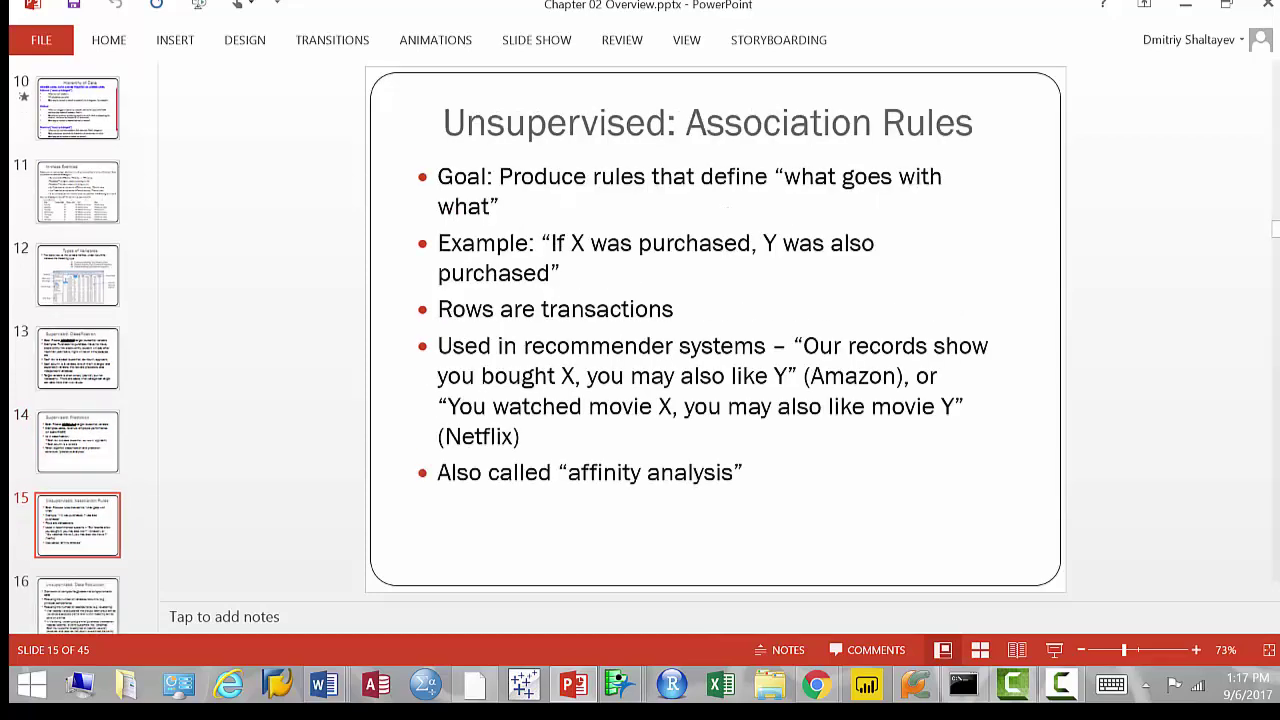
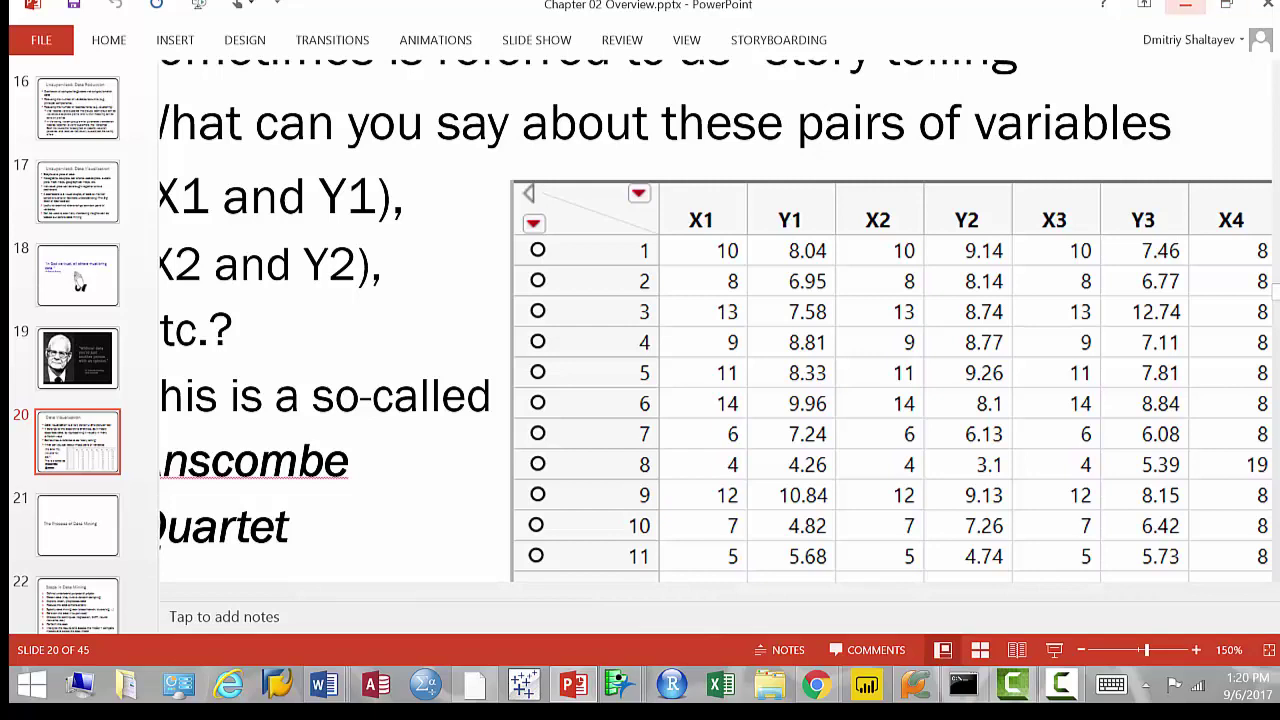
click(1185, 6)
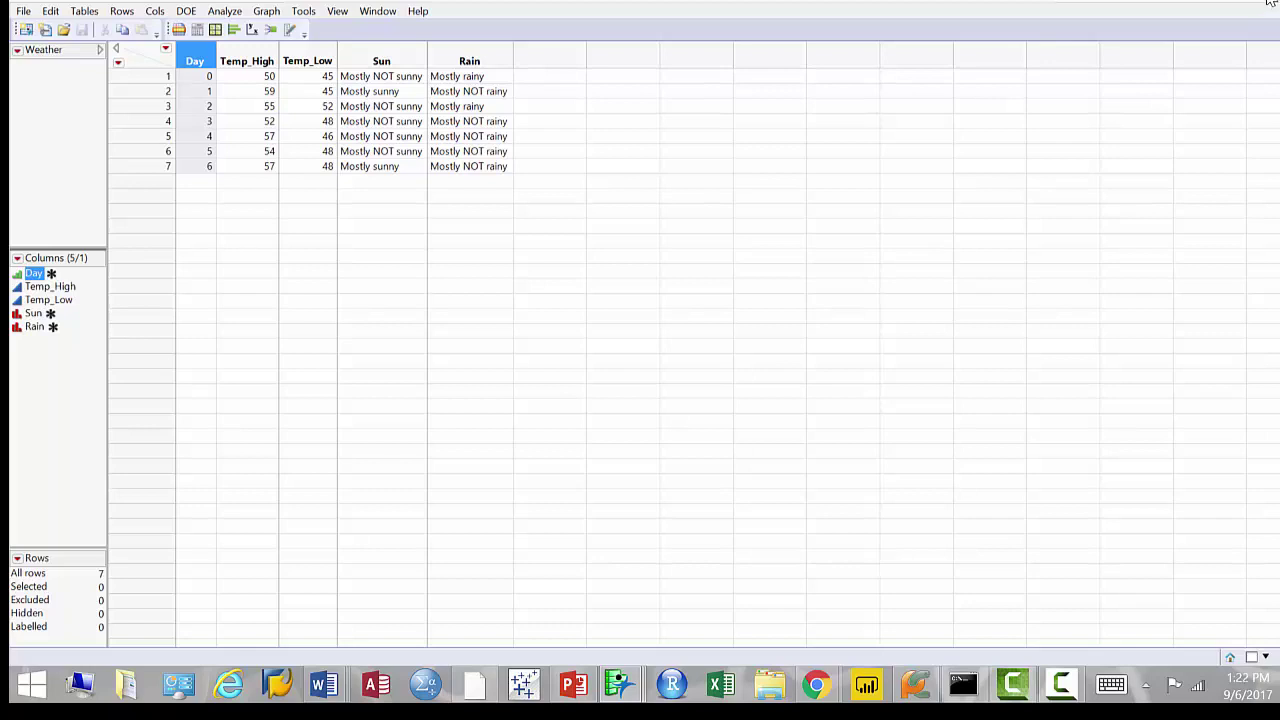
- Dismiss the Tip of the Day and open JMP's Sample Data Library folder
mouse_move(1268, 4)
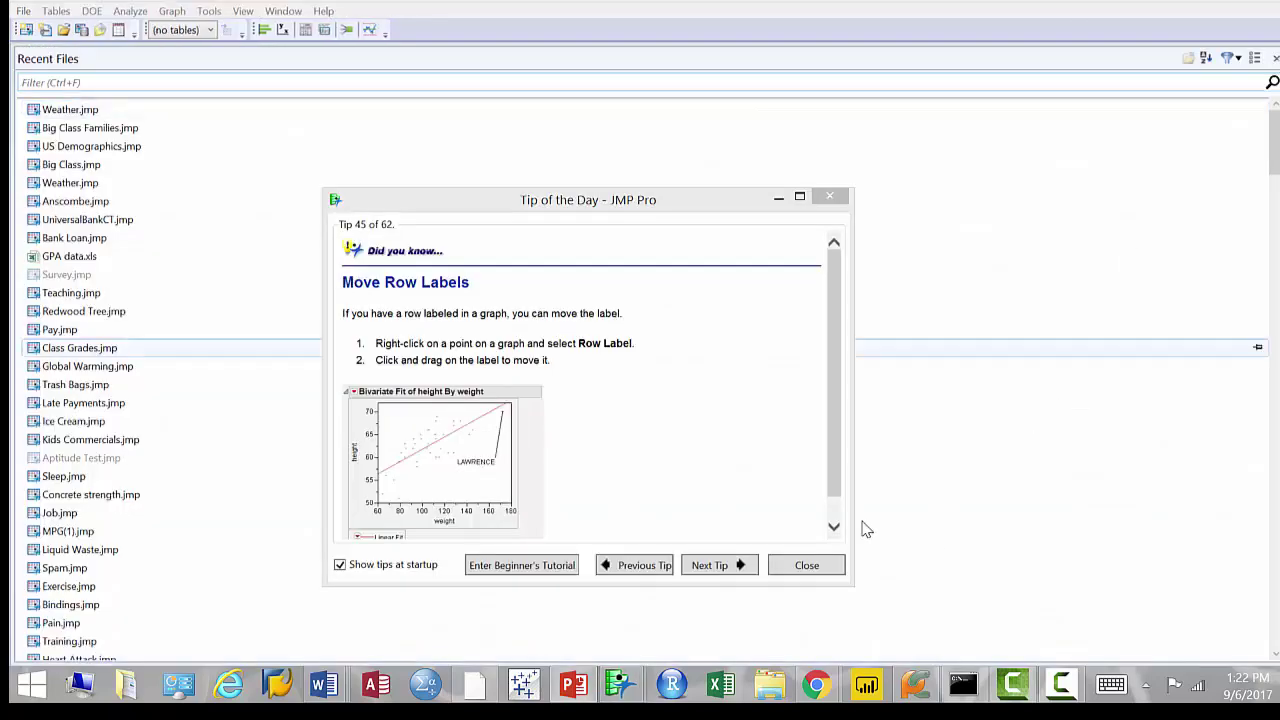
click(806, 566)
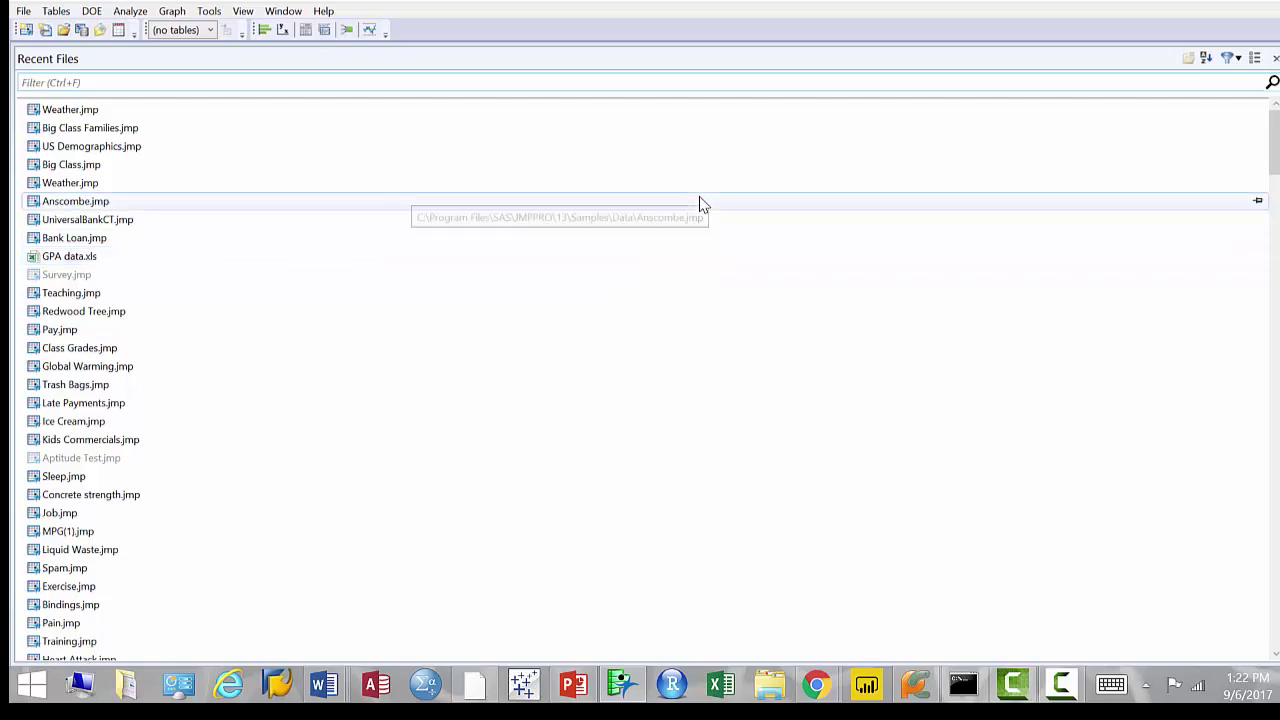
click(325, 20)
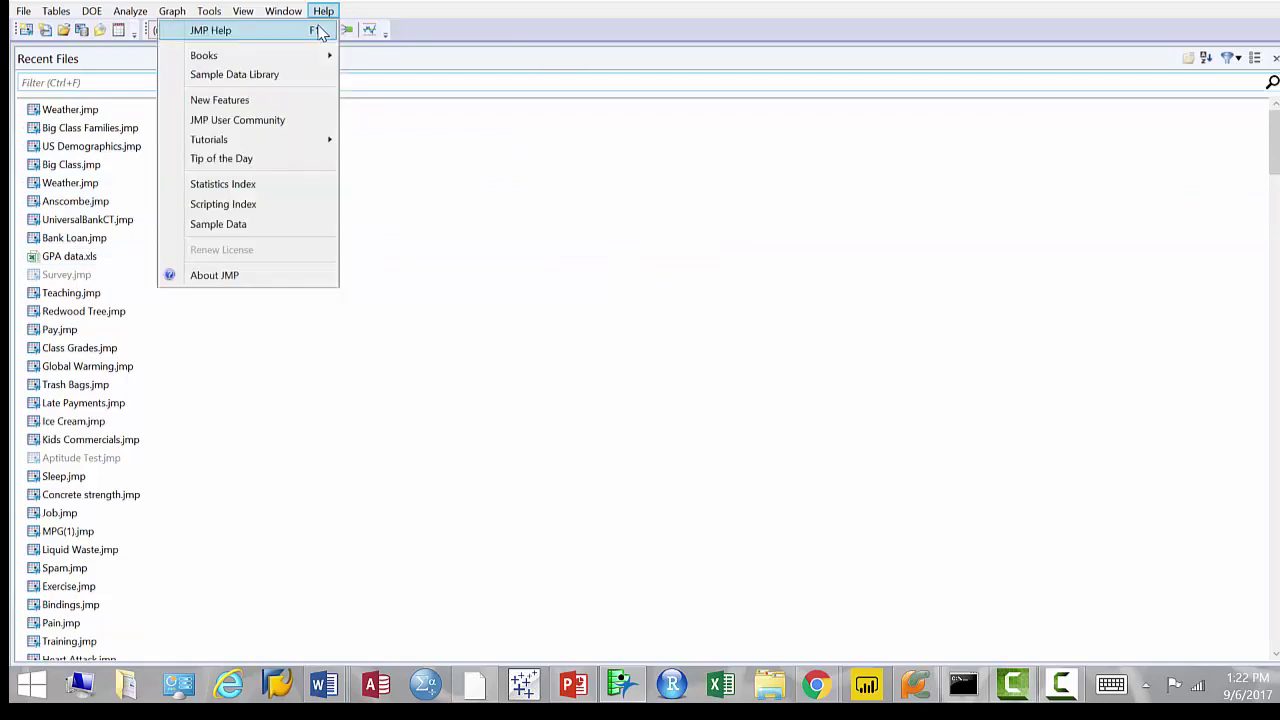
click(295, 80)
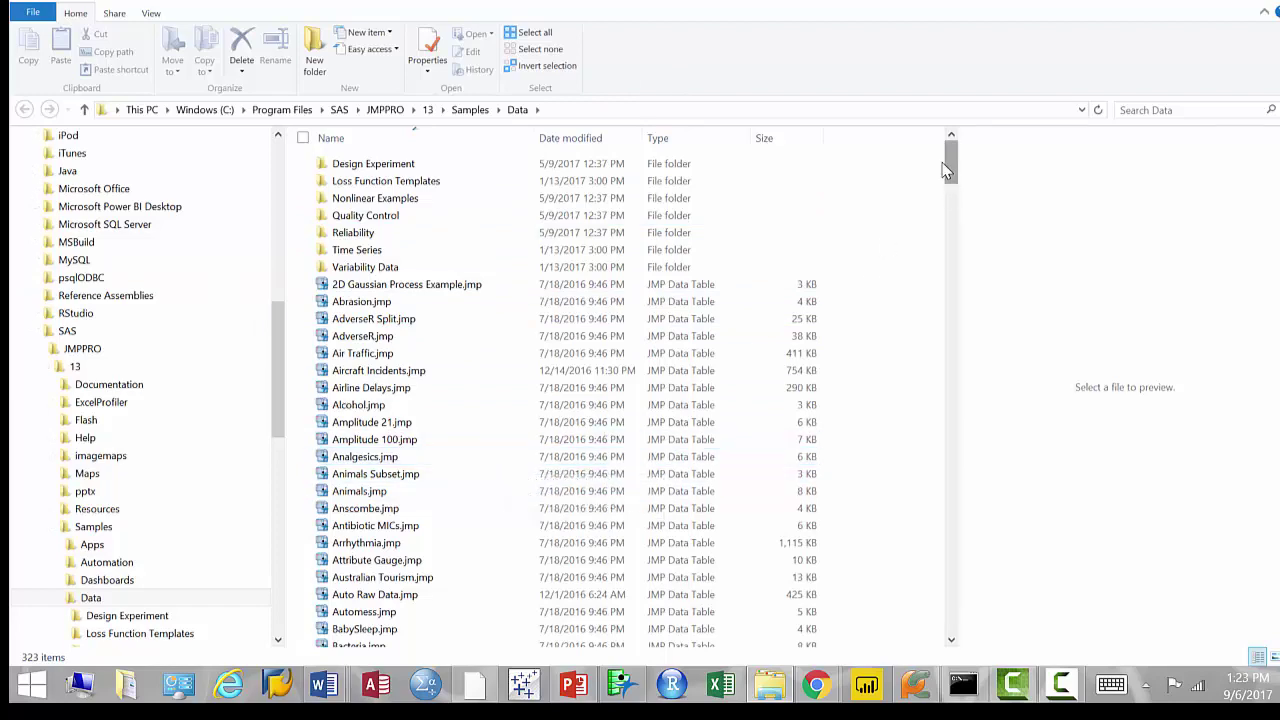
- Find Big Class Families.jmp in the sample data folder and open it in JMP
drag(951, 163, 995, 236)
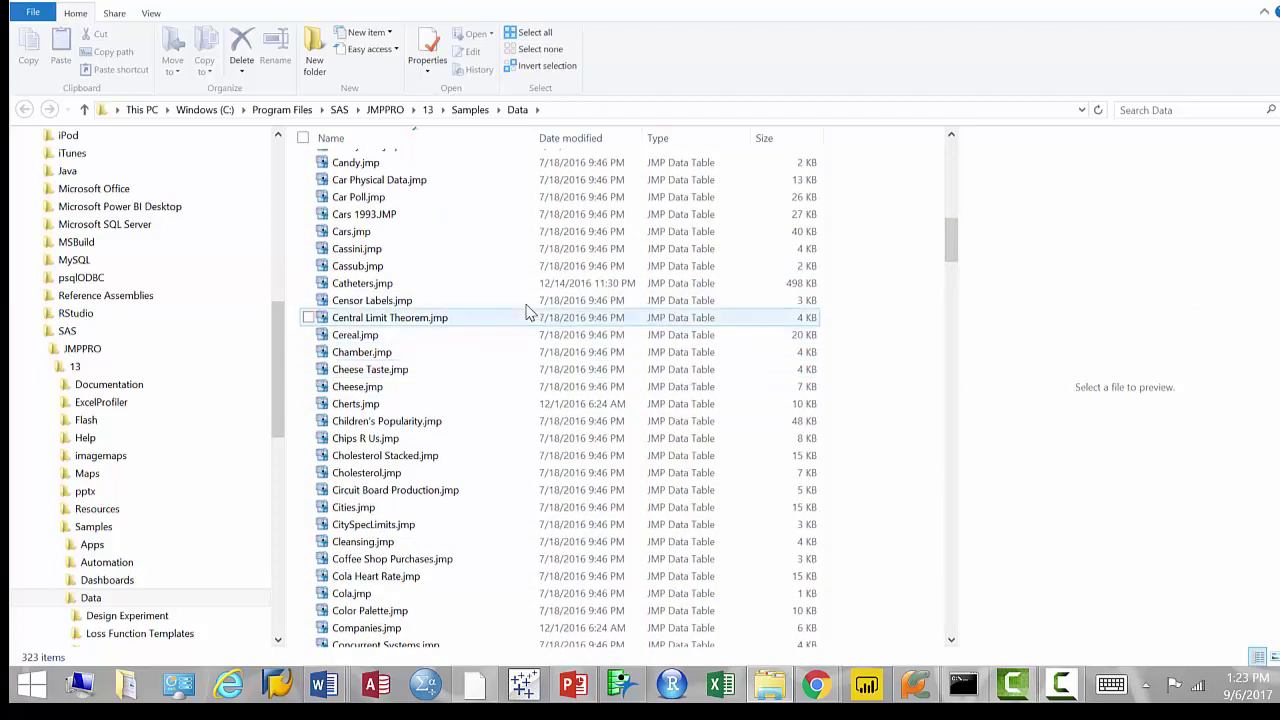
scroll(400, 243, up, 4)
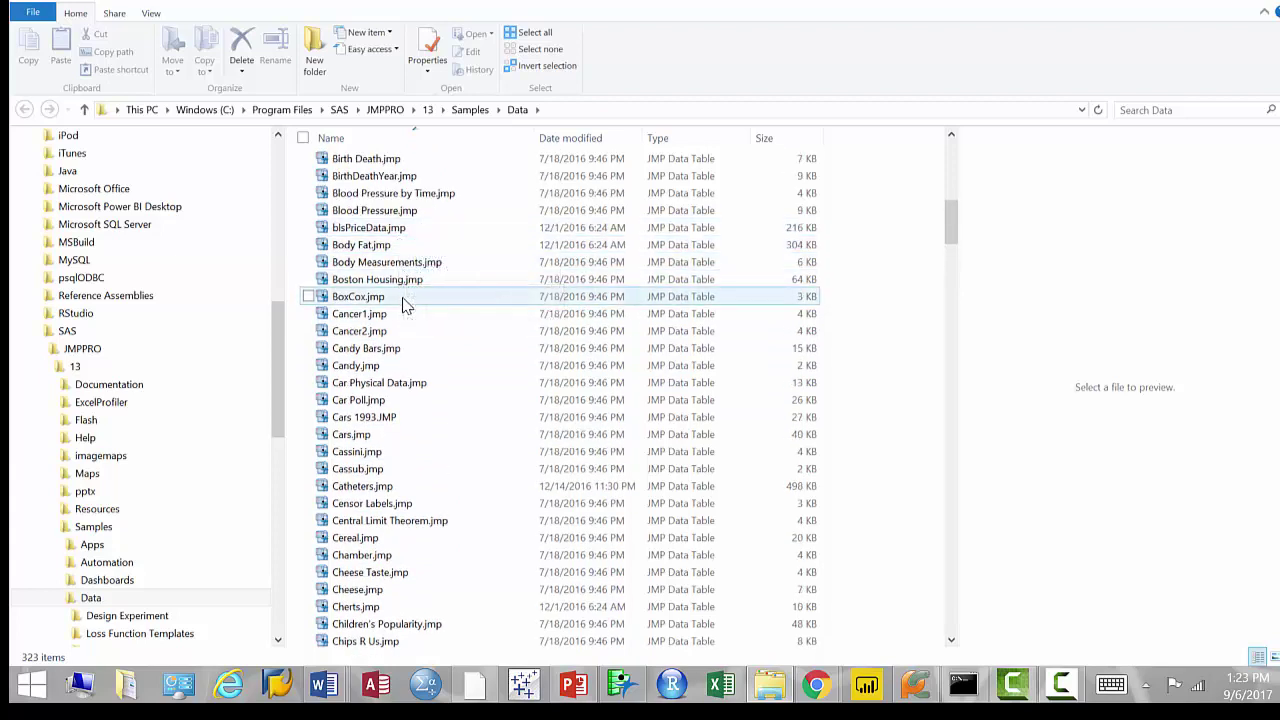
scroll(405, 300, up, 2)
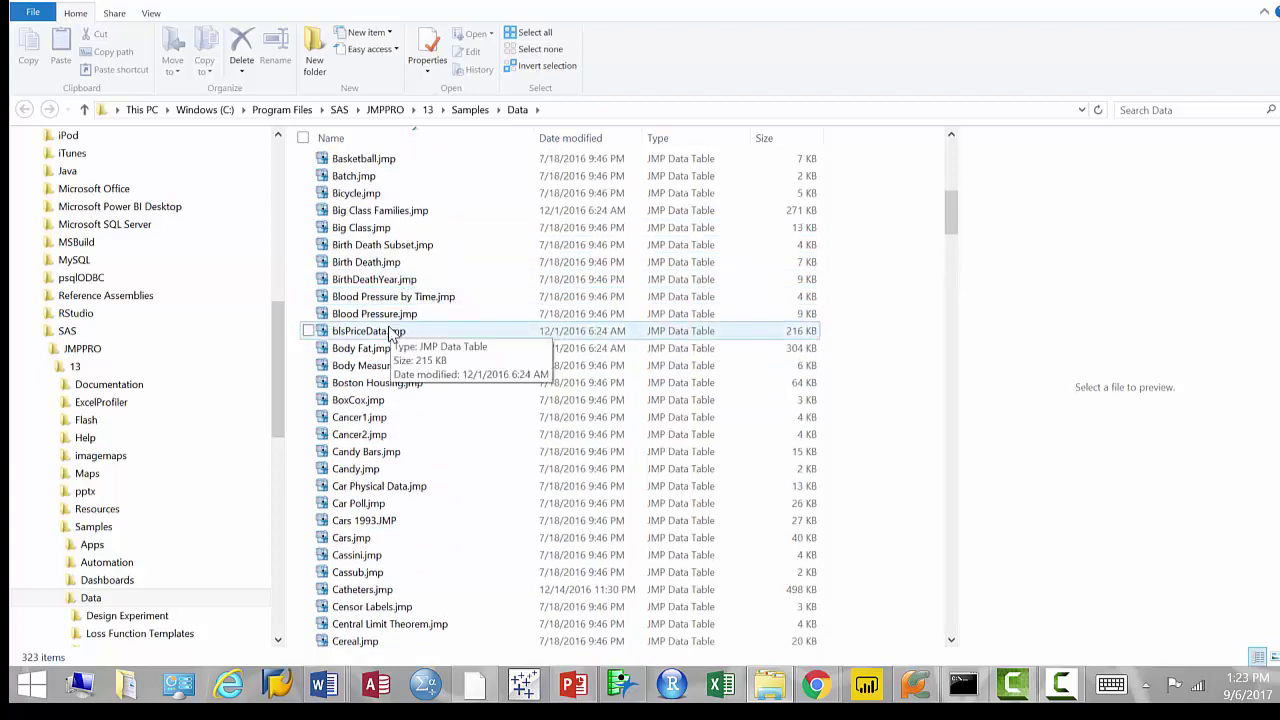
double_click(398, 214)
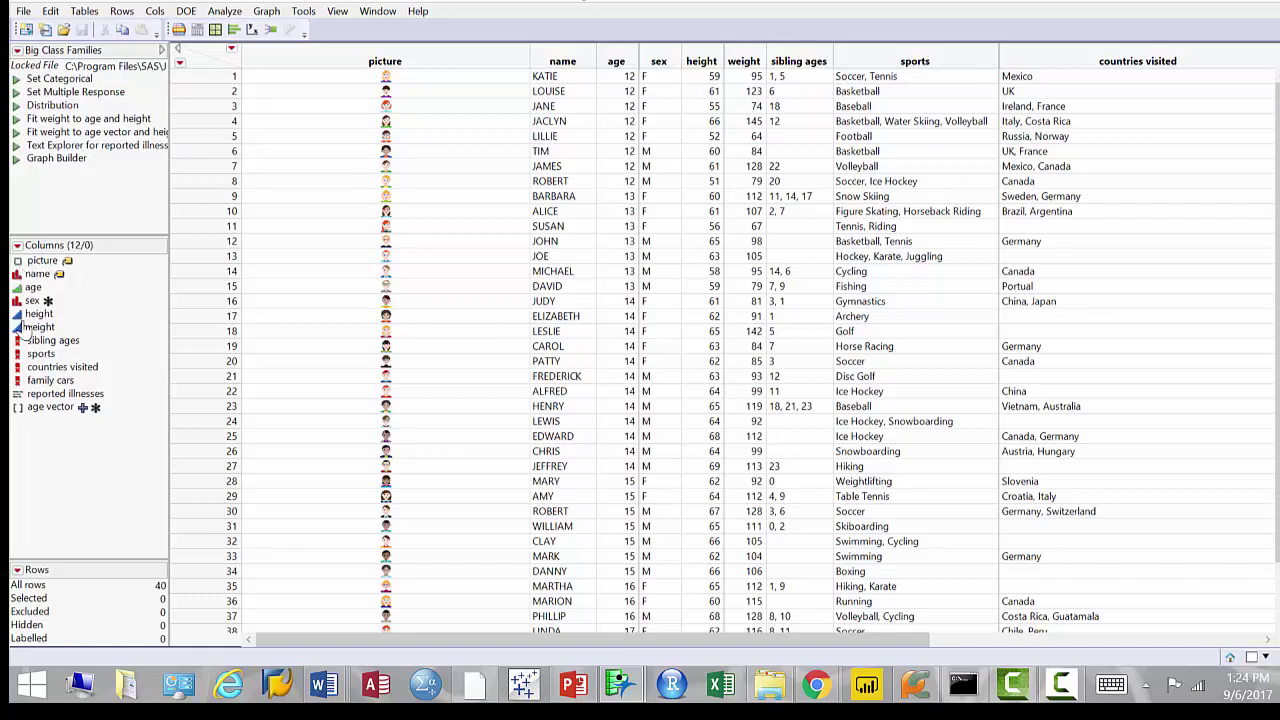
- Examine the modeling type options available for the picture and sibling ages columns, leaving both settings as they are
click(17, 261)
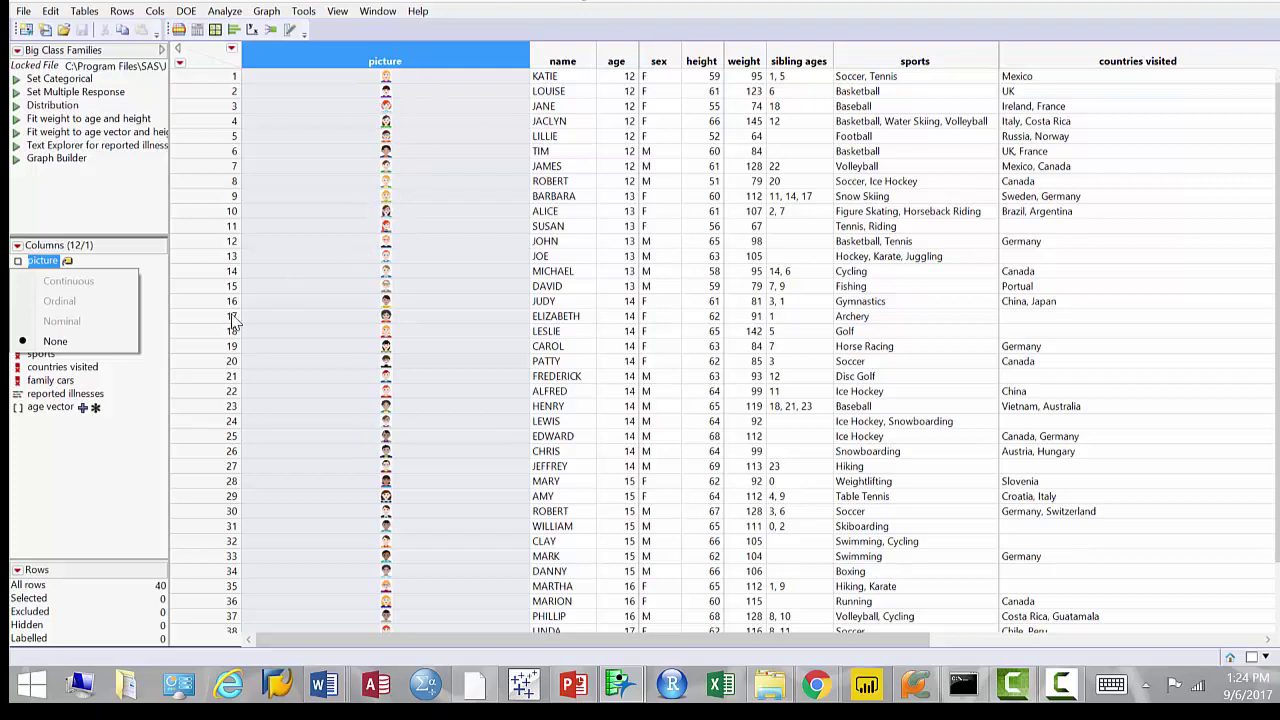
click(310, 410)
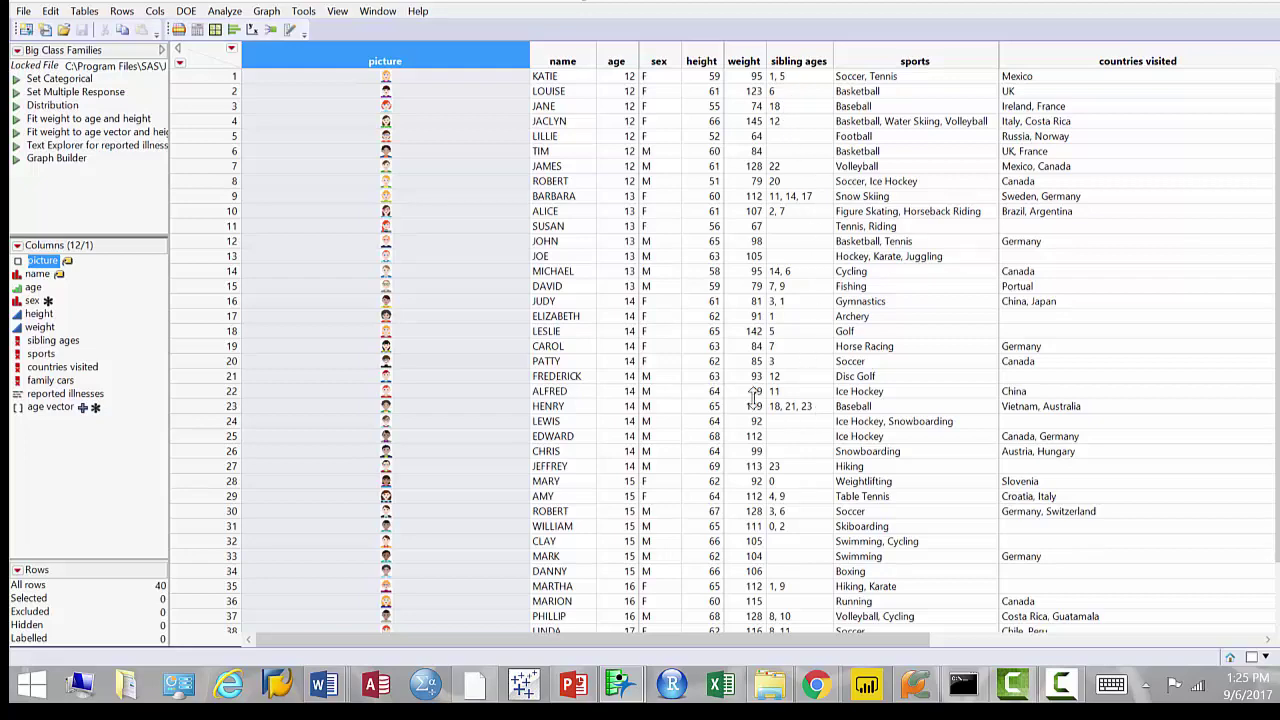
scroll(790, 460, up, 2)
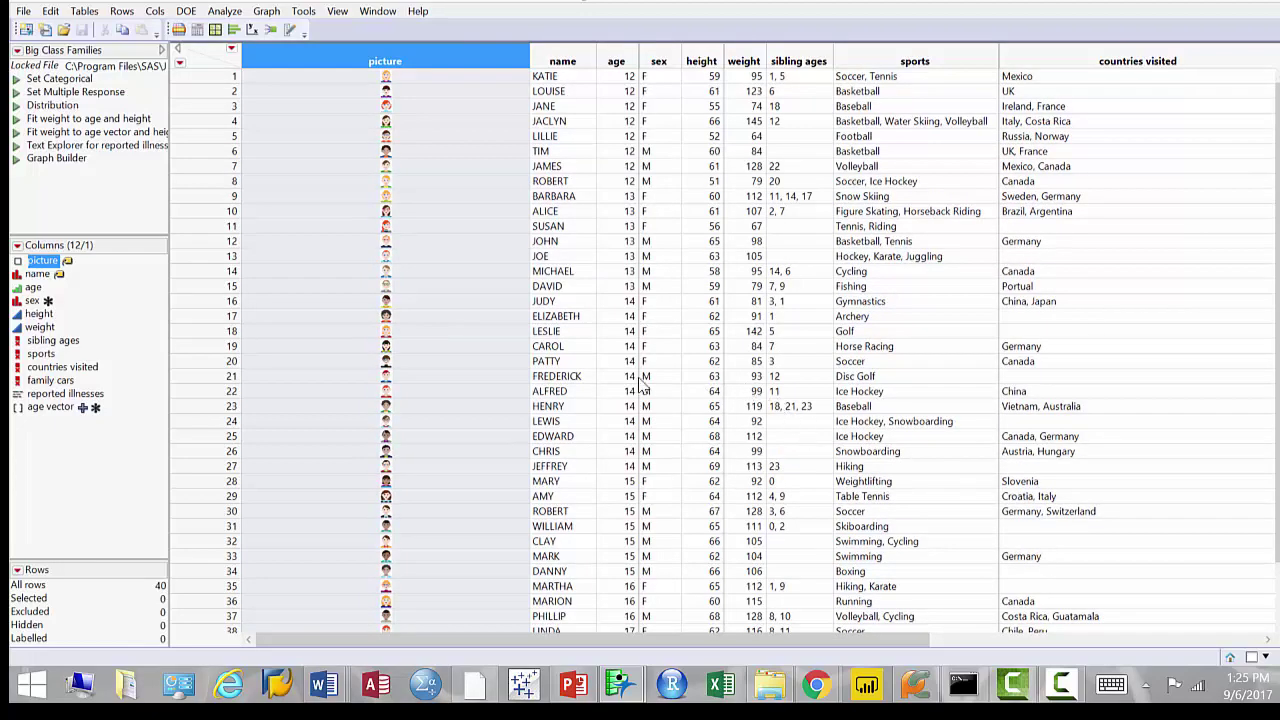
click(17, 340)
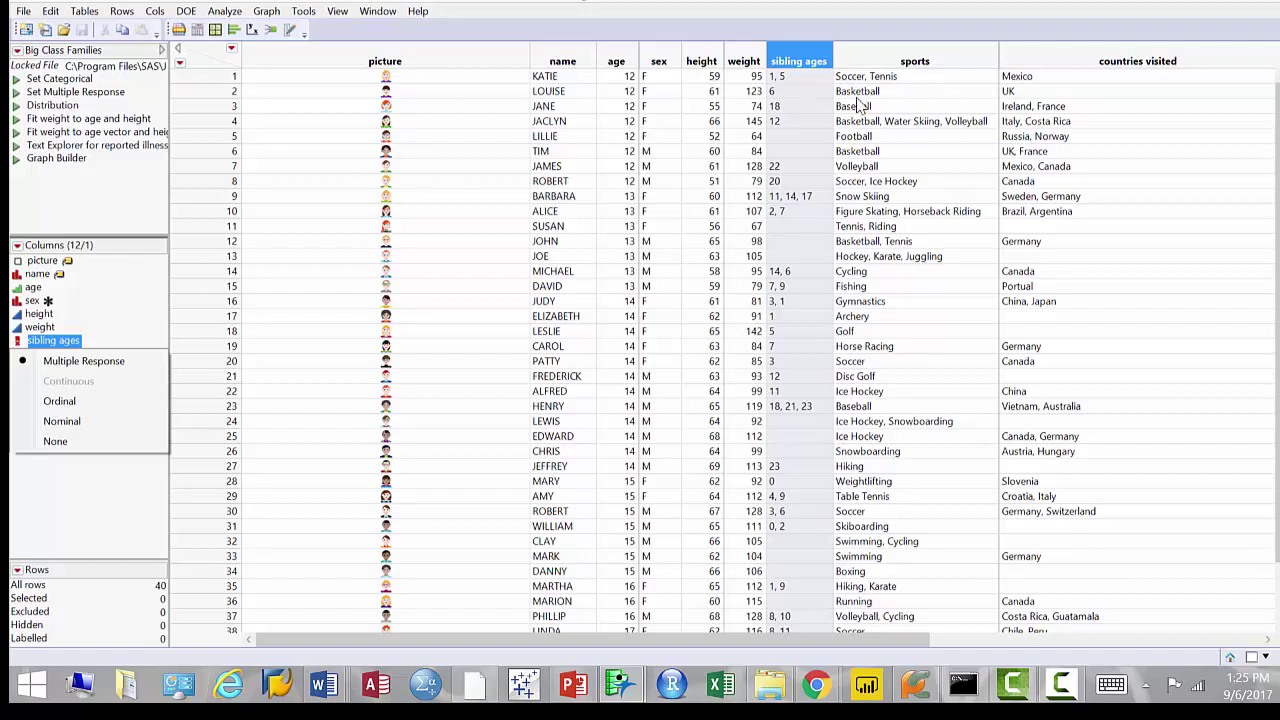
click(100, 520)
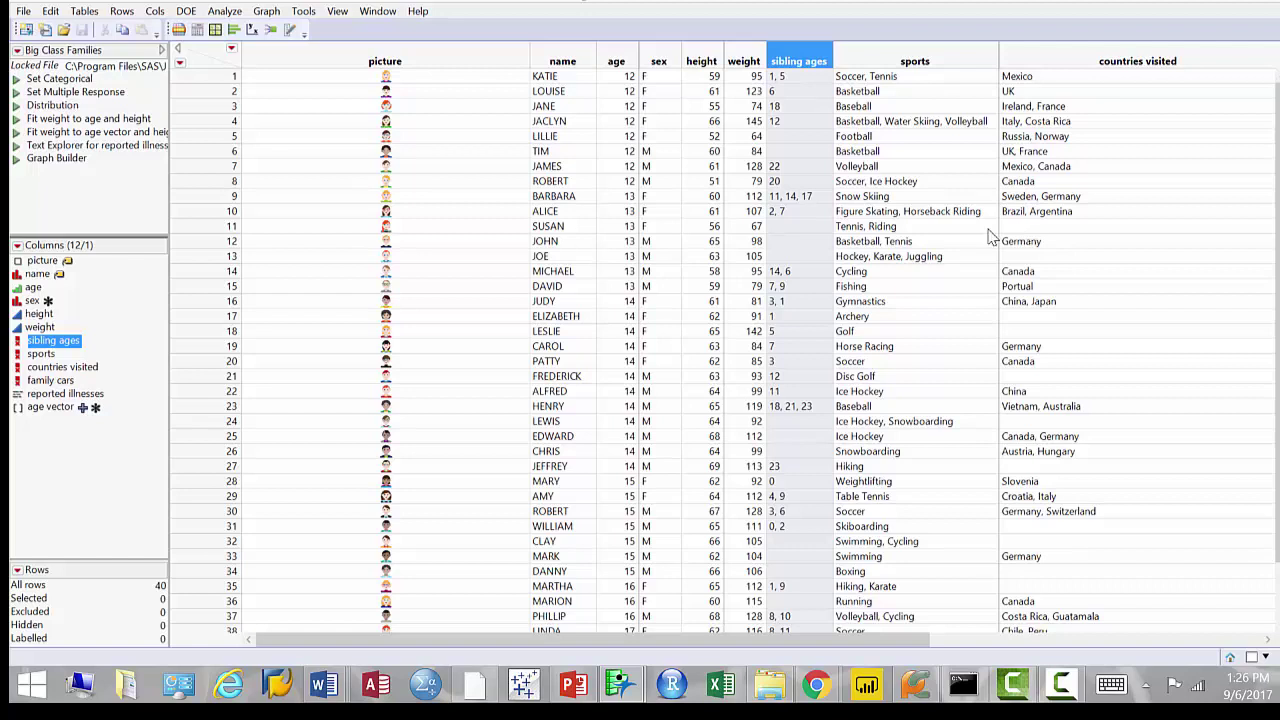
- Examine the modeling type options for reported illnesses, and look over the remaining columns through age vector
click(17, 396)
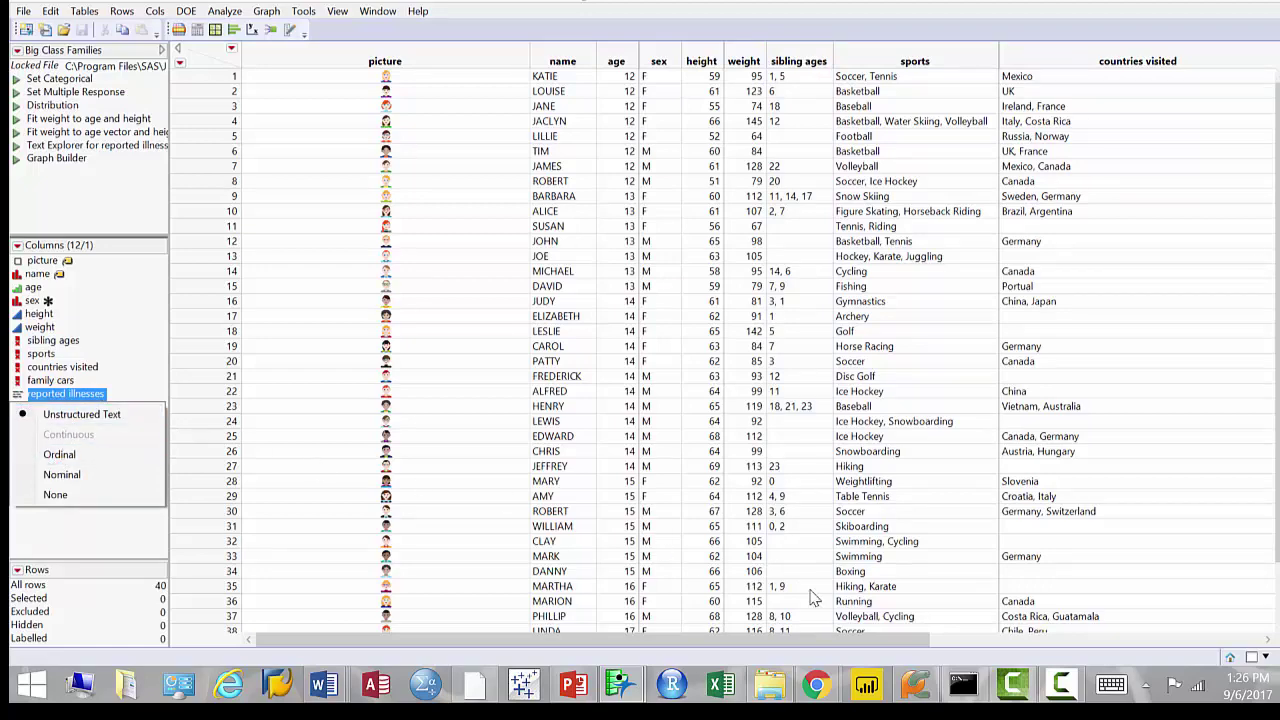
click(978, 641)
click(1080, 640)
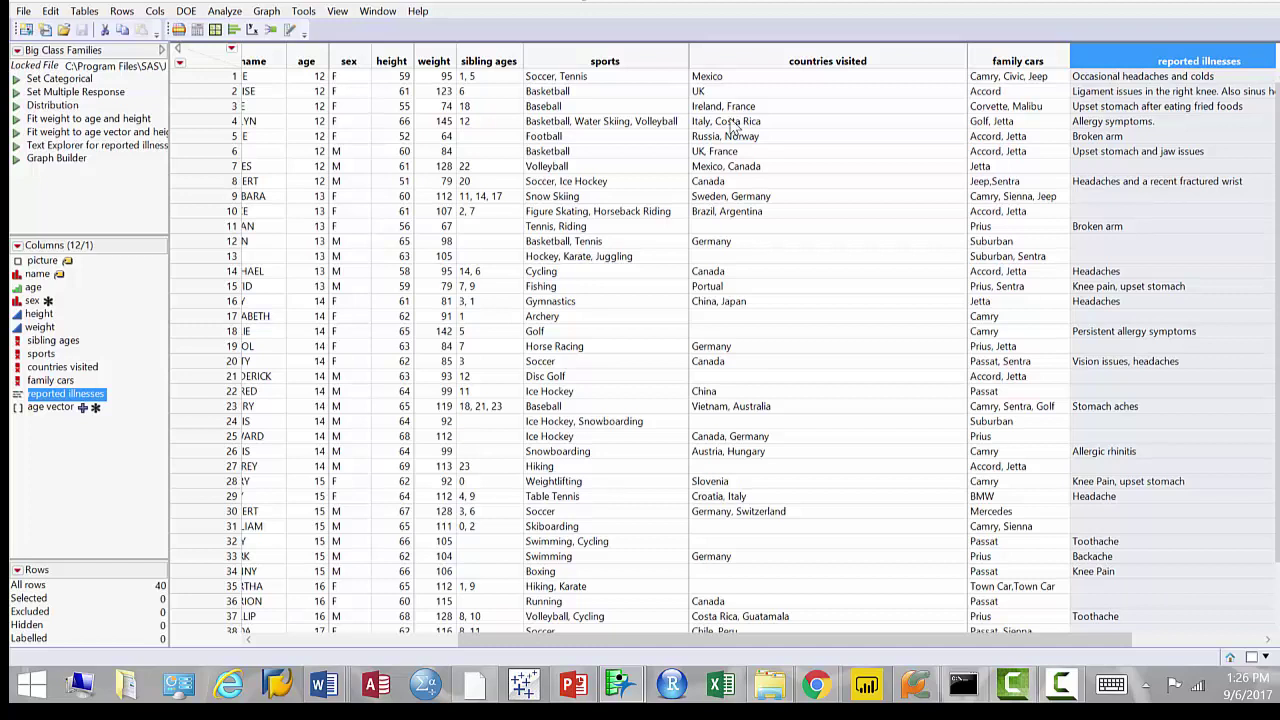
click(1162, 645)
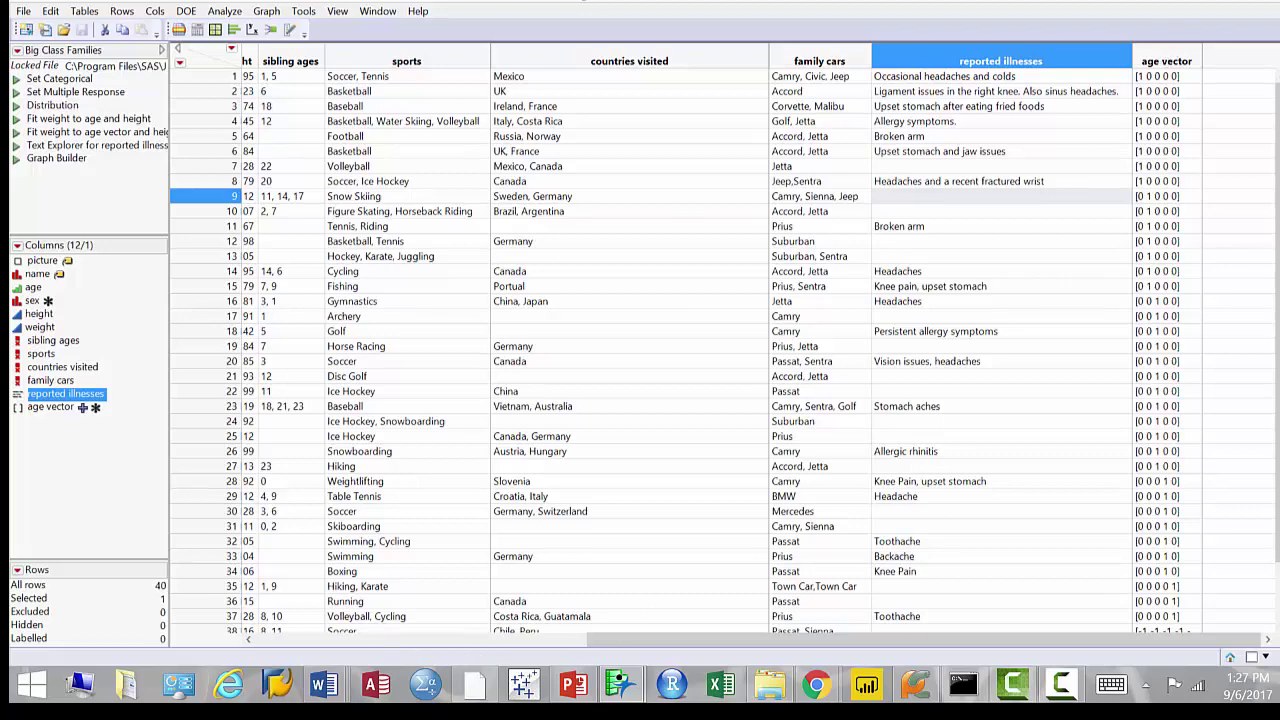
click(310, 632)
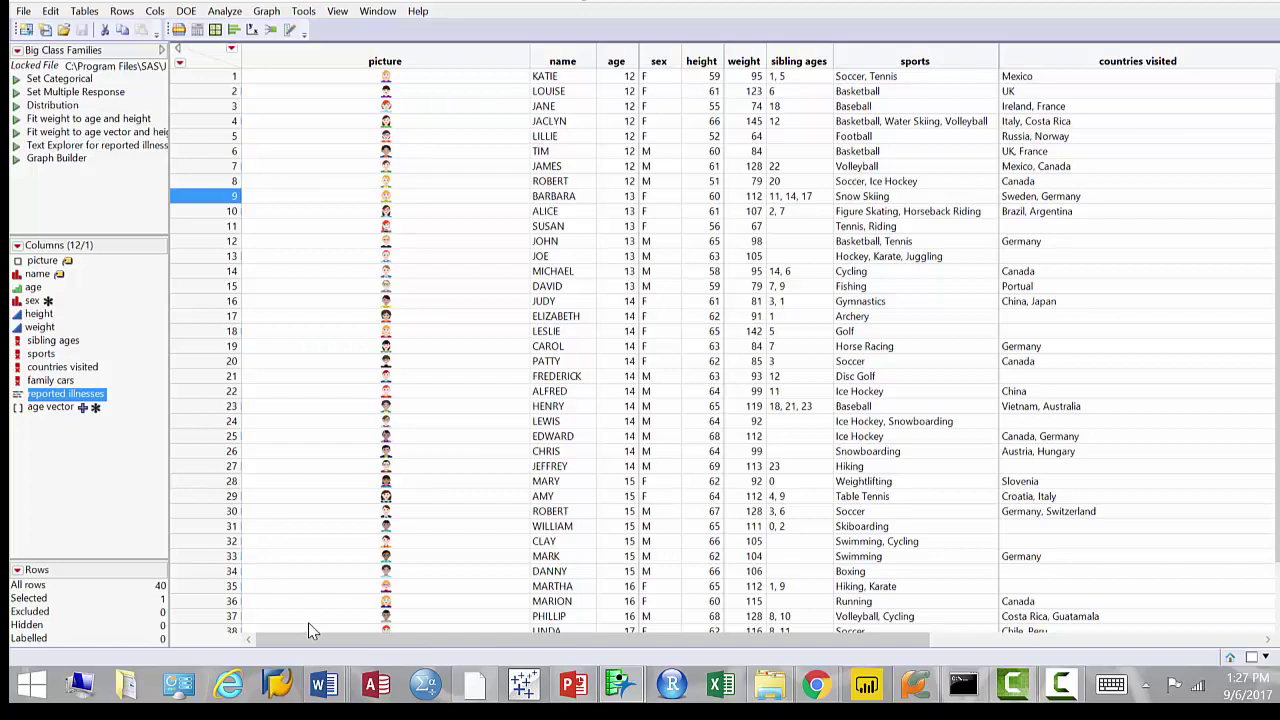
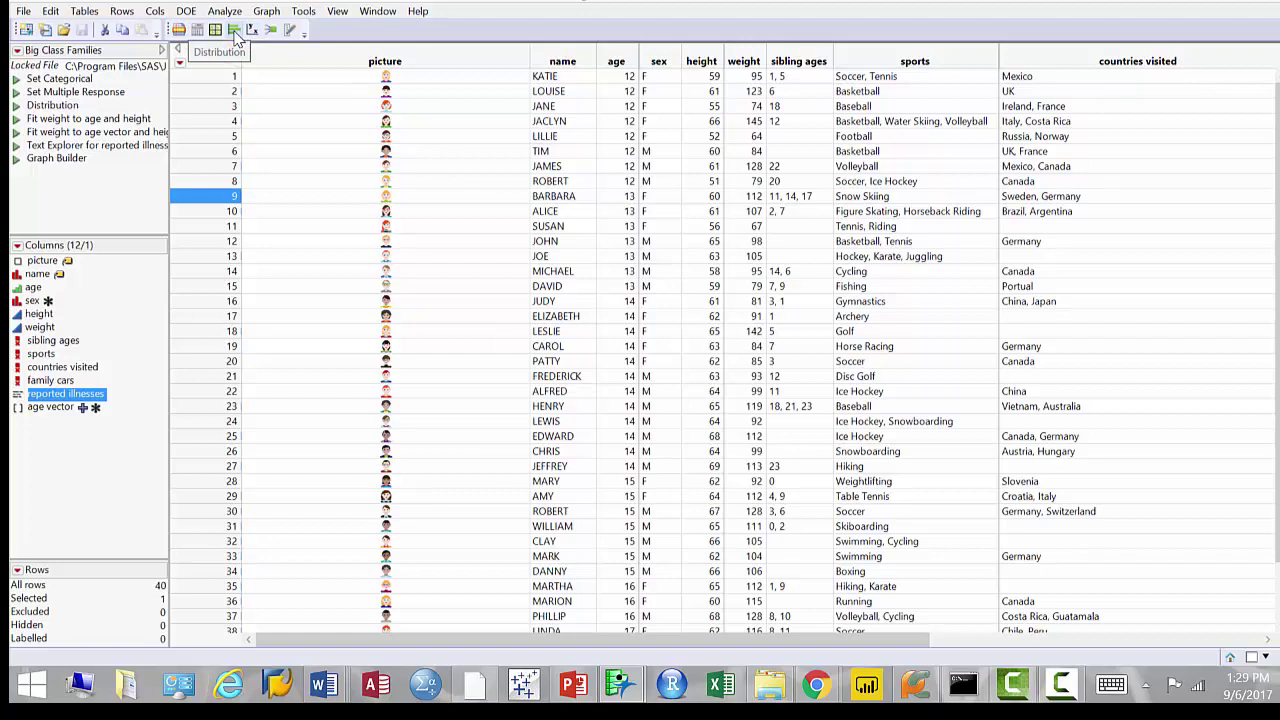
- Run a Distribution analysis with age, sex, height and weight as the Y columns
click(234, 32)
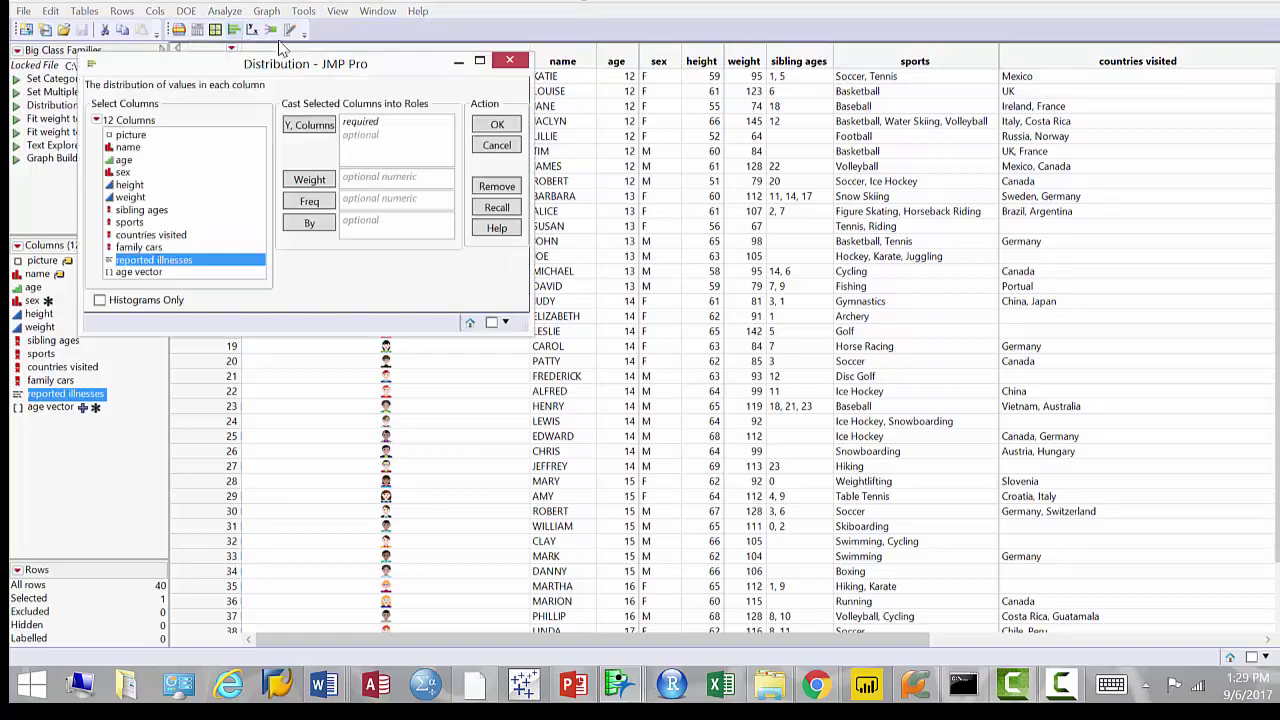
drag(398, 72, 650, 133)
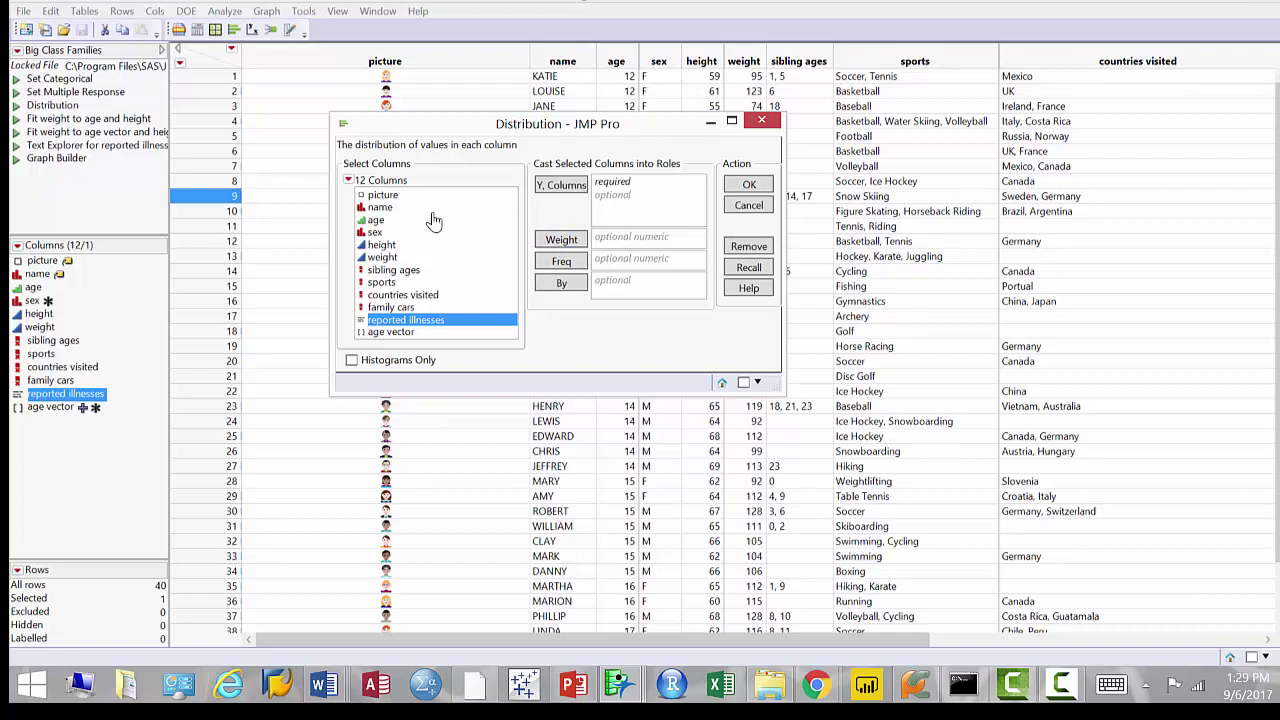
click(384, 221)
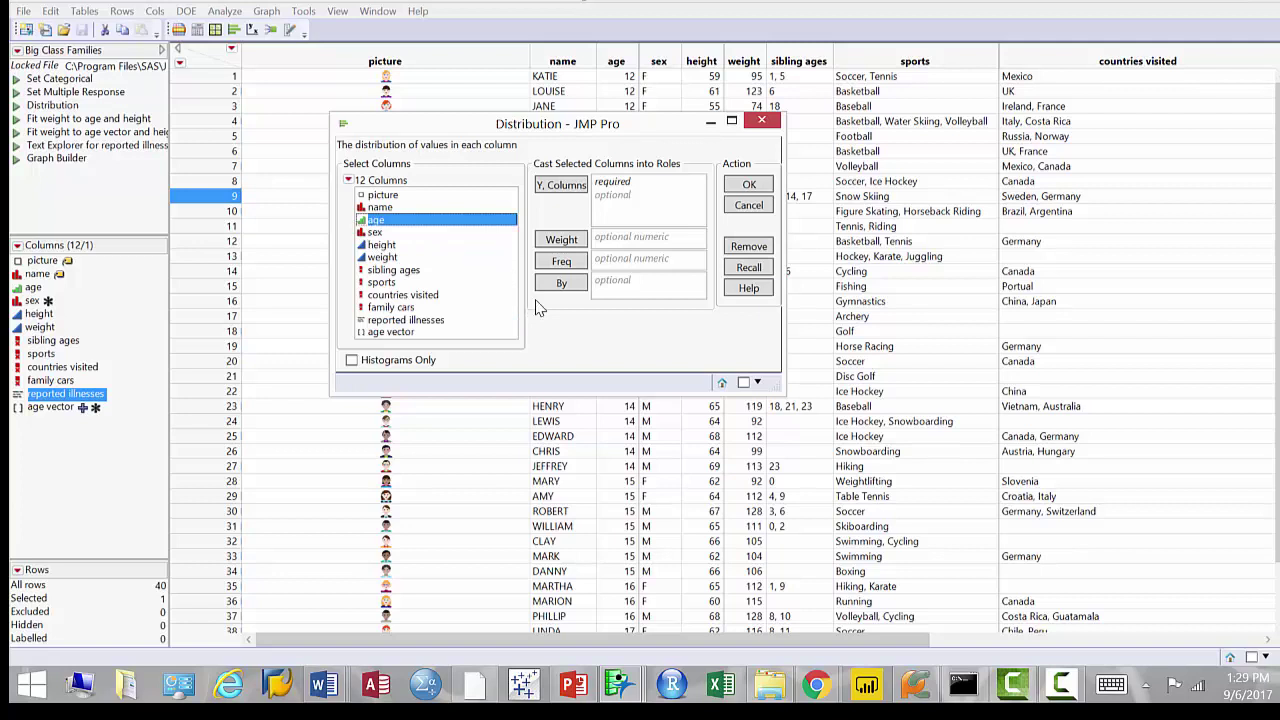
shift+click(380, 245)
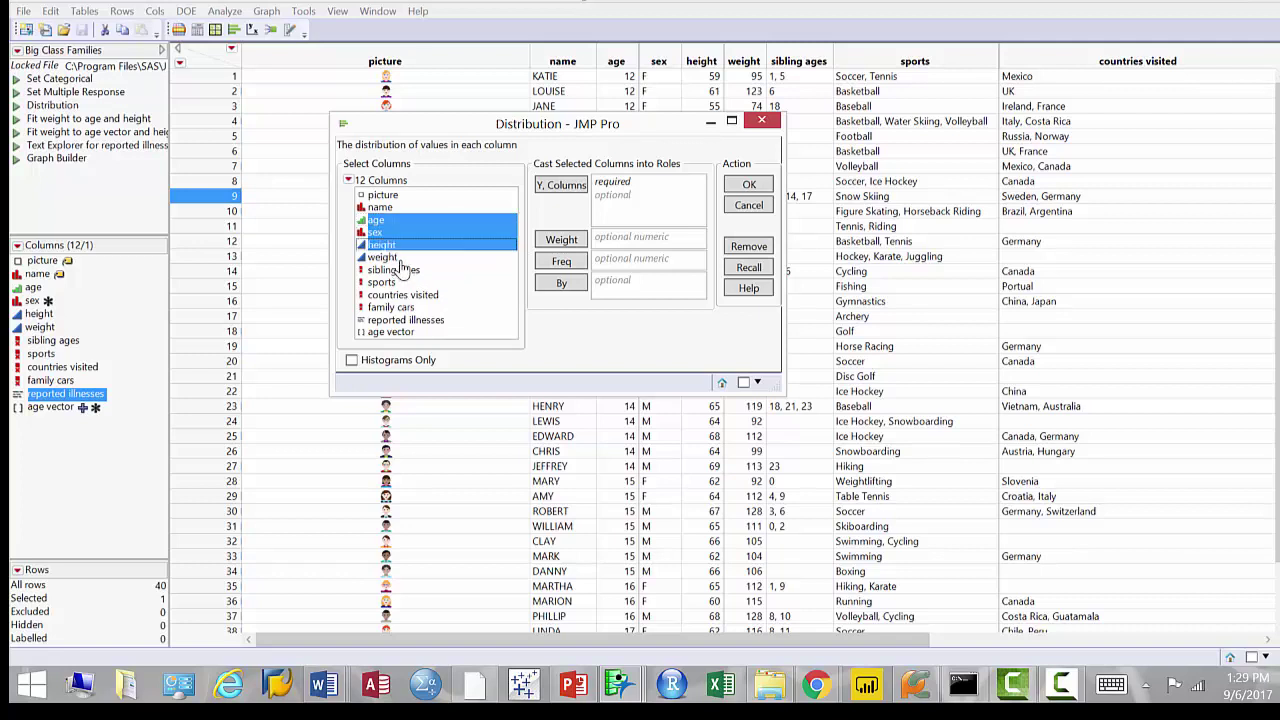
shift+click(399, 258)
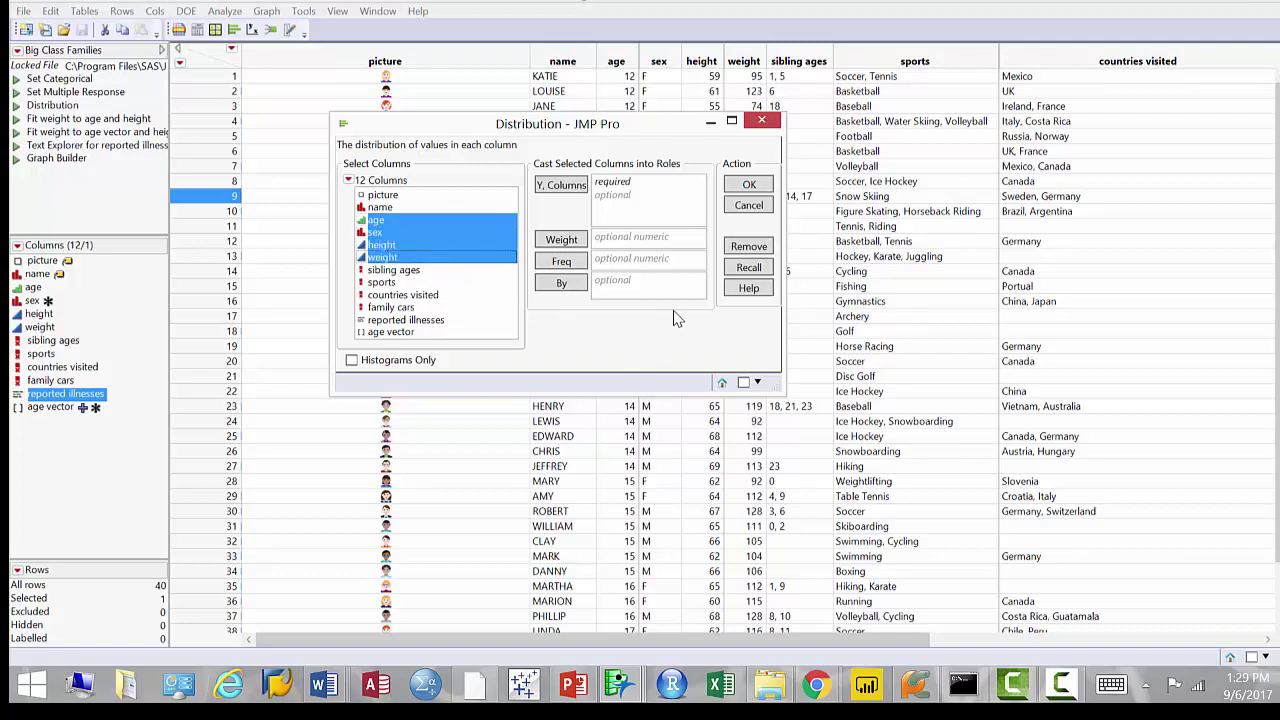
click(557, 188)
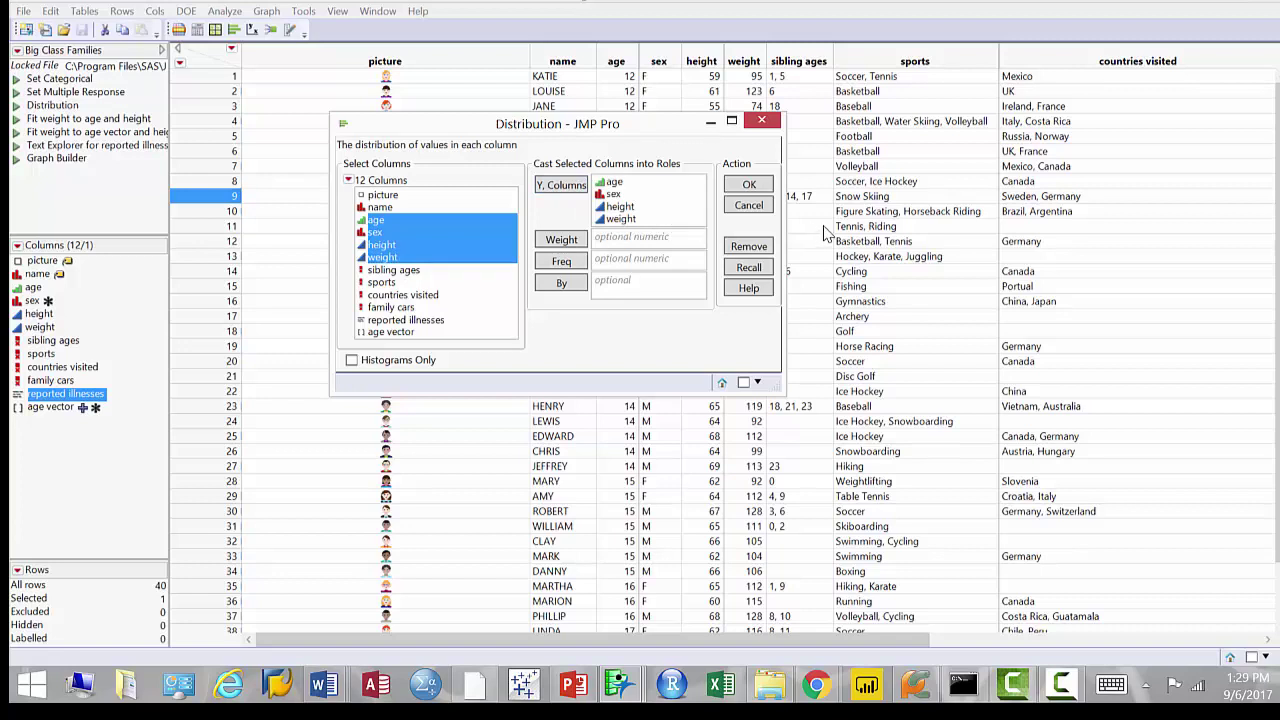
click(749, 186)
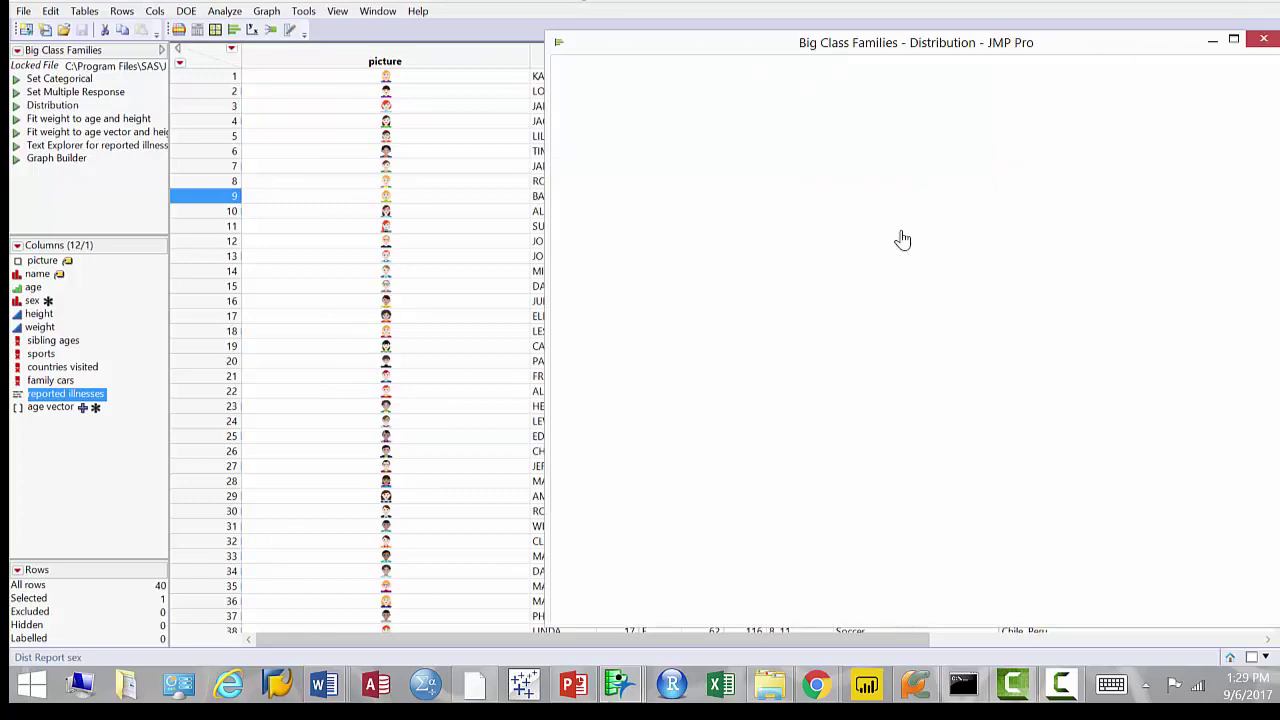
- Stack the distribution outputs vertically with horizontal histograms, and maximize the report window
drag(852, 58, 455, 50)
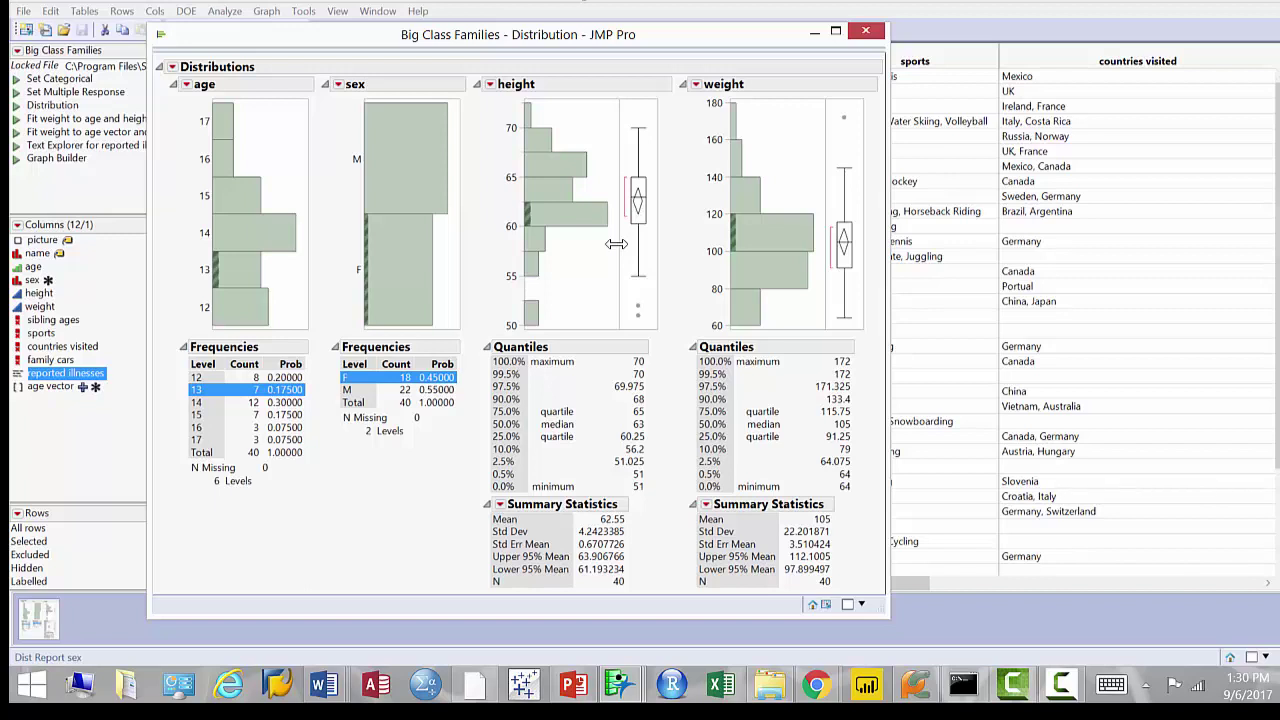
click(172, 68)
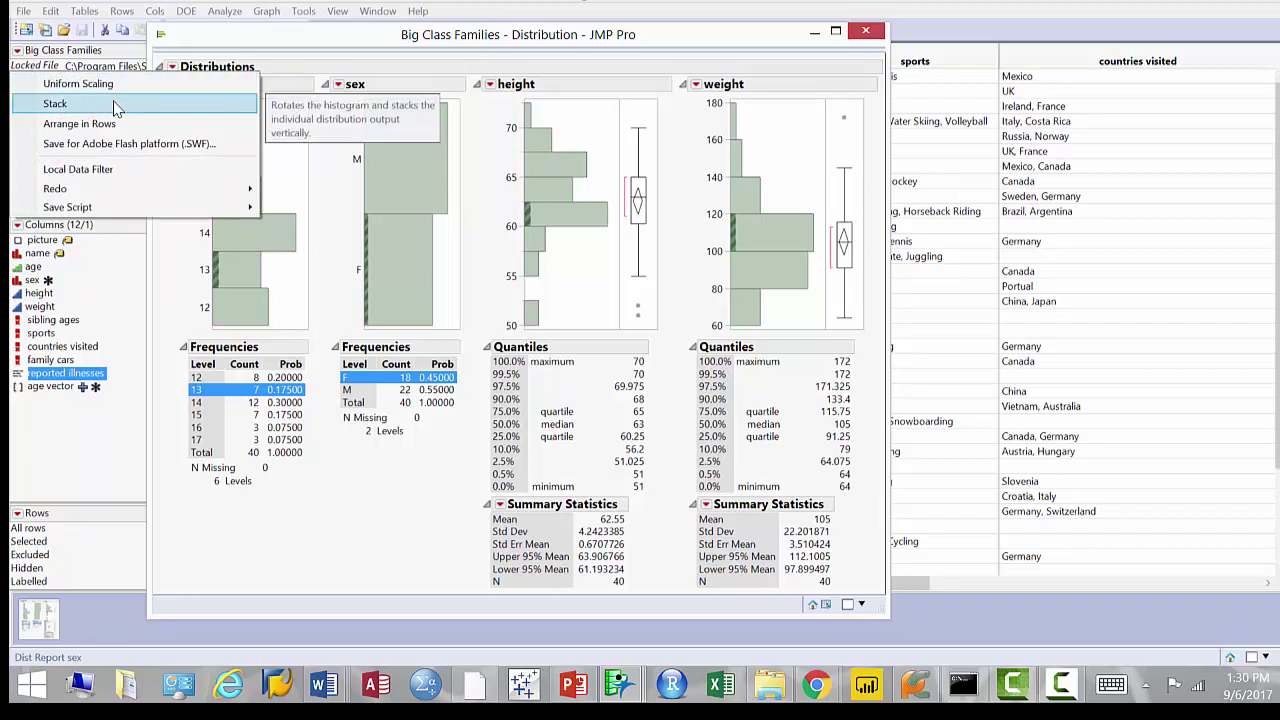
click(115, 104)
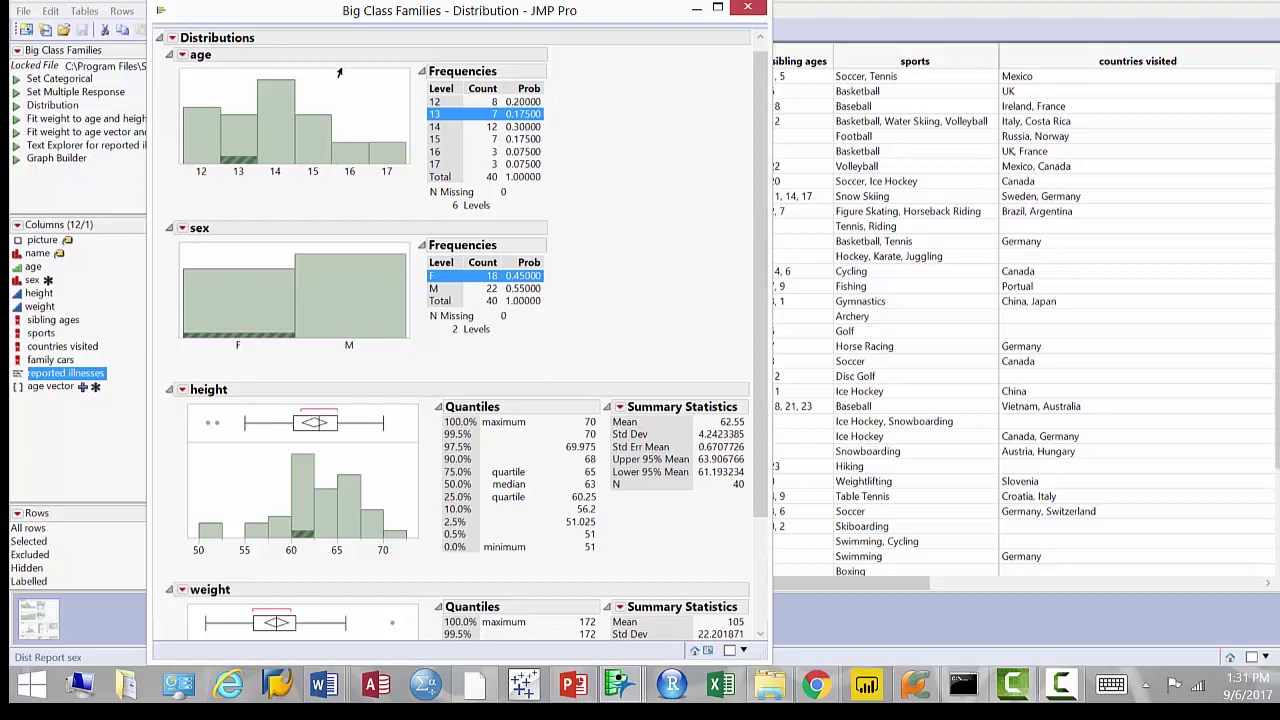
drag(494, 14, 644, 14)
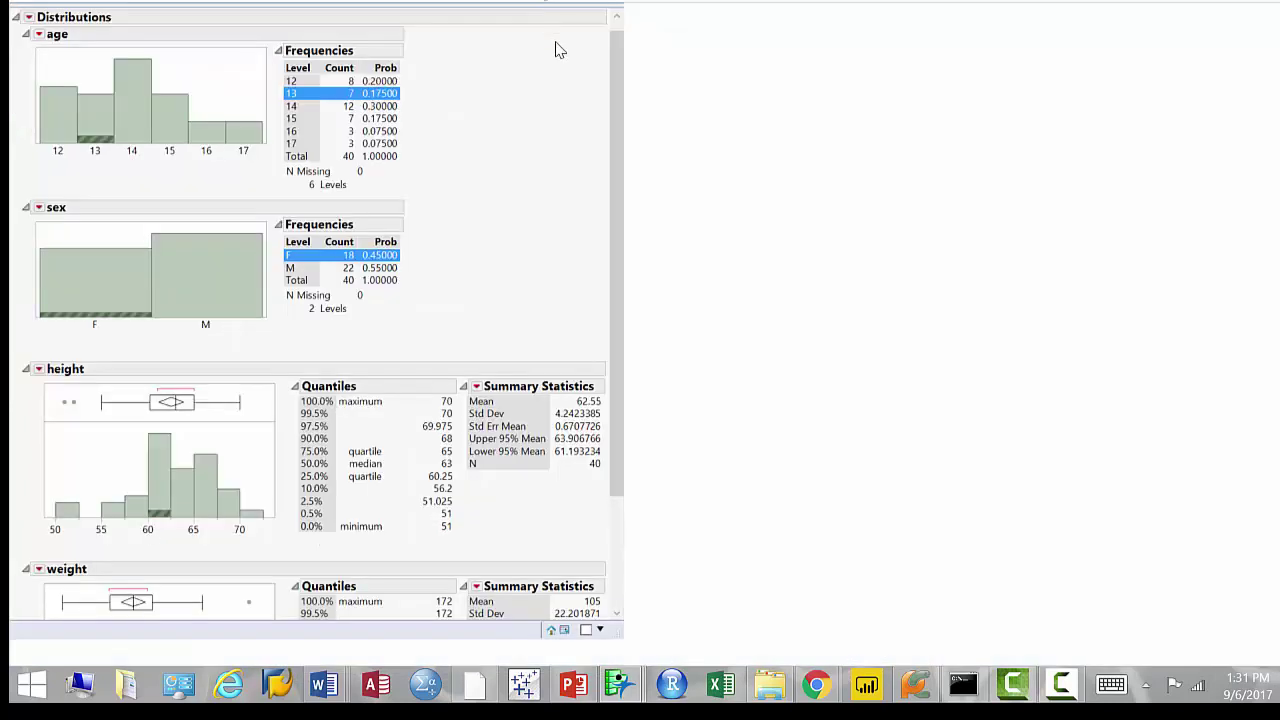
key(super+Up)
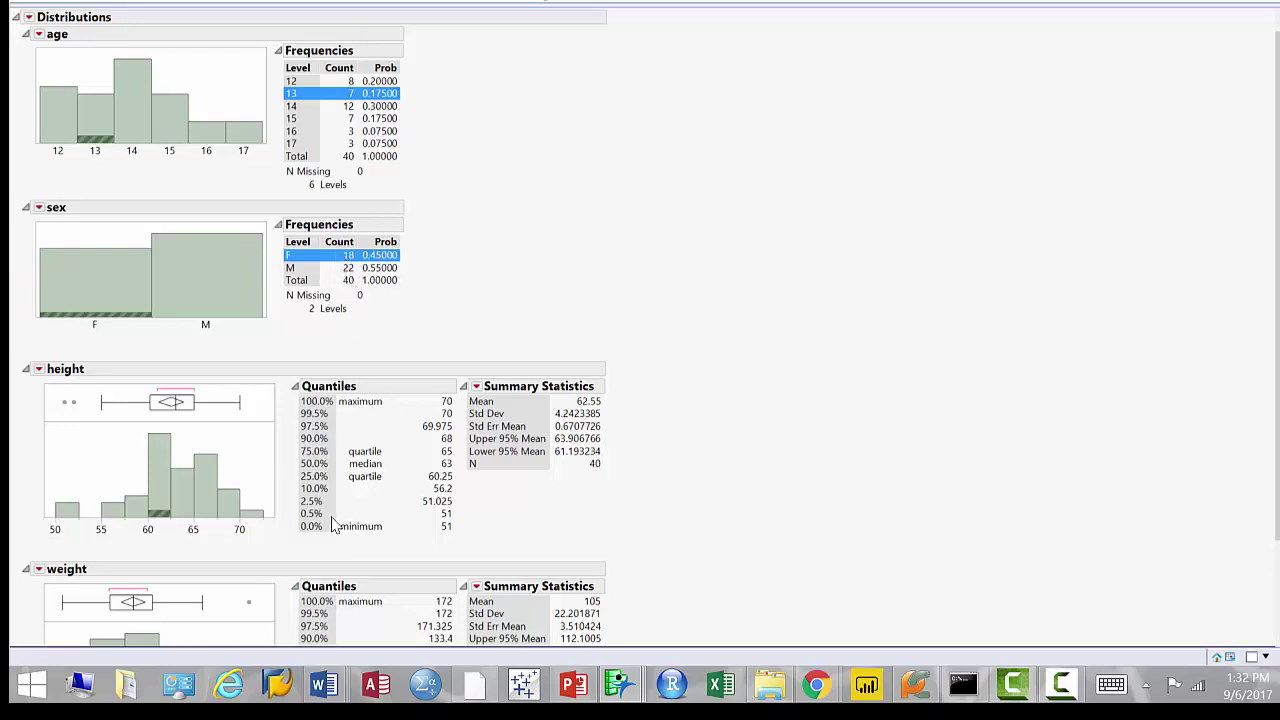
- Examine the quantiles and summary statistics for height and weight in the Distribution report
scroll(333, 558, down, 3)
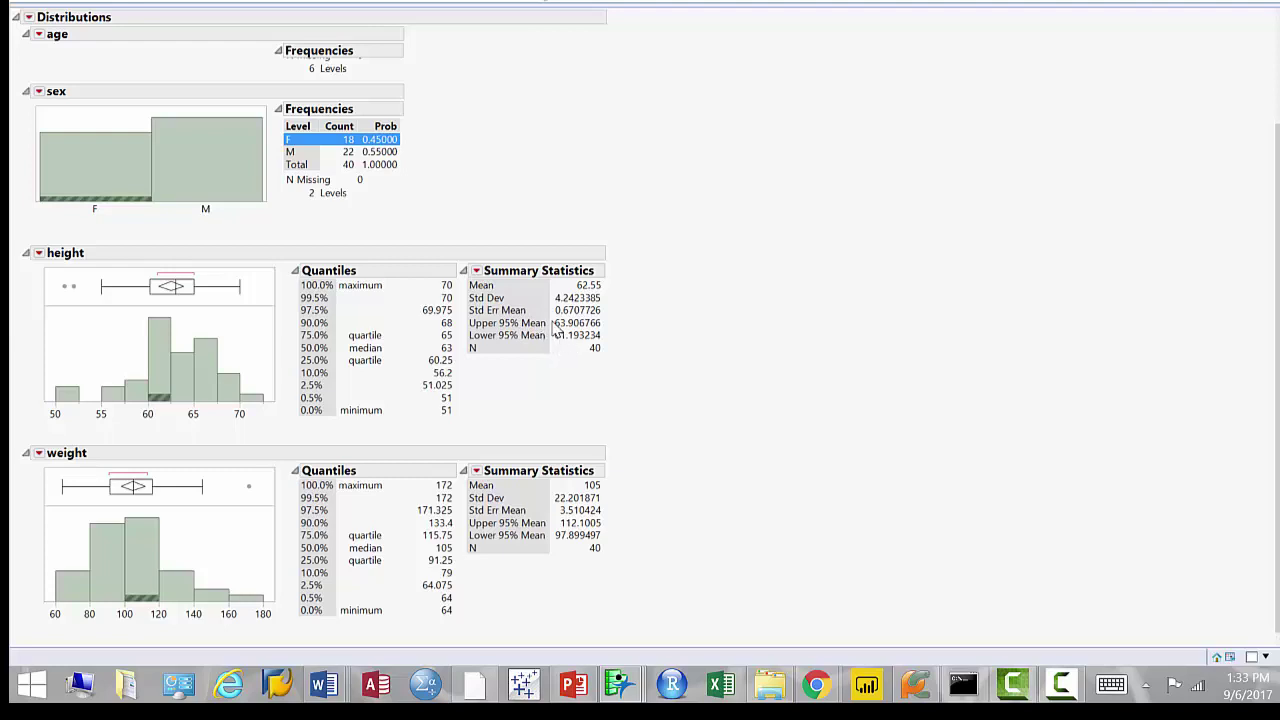
mouse_move(553, 330)
scroll(172, 320, up, 3)
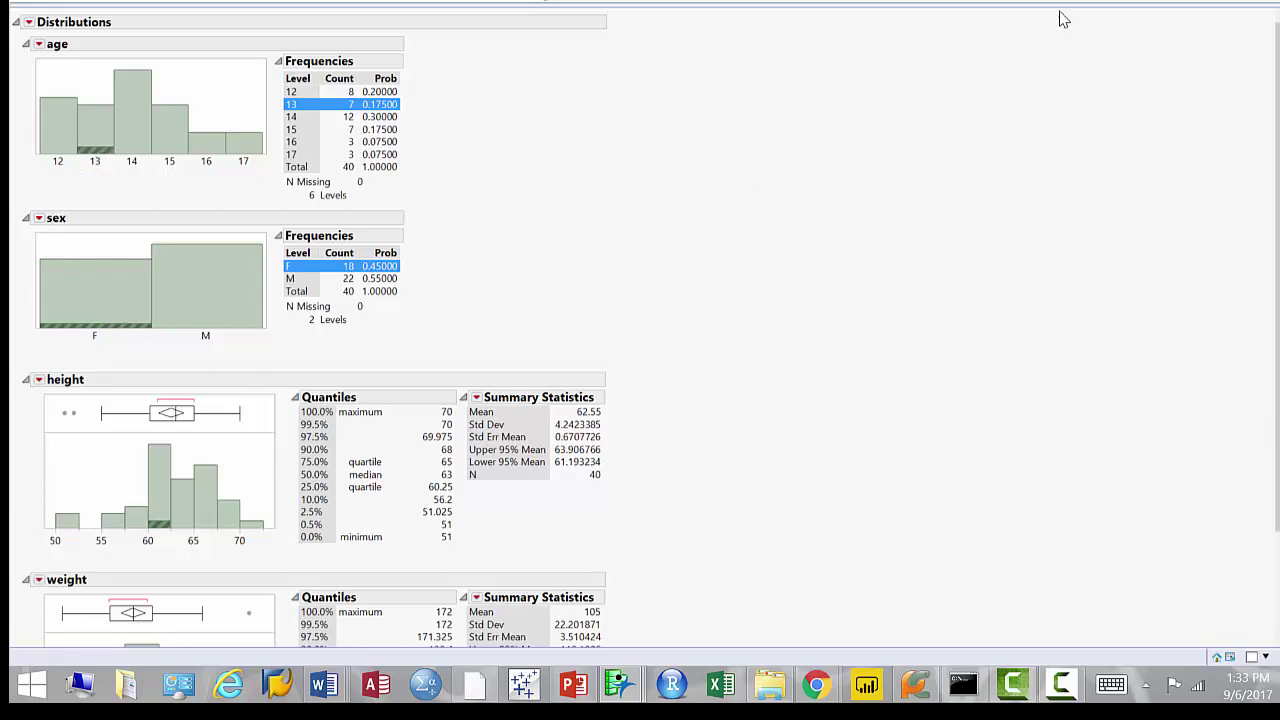
- Restore the report beside the data table and highlight the rows for age 14, followed by those for sex F
click(1245, 5)
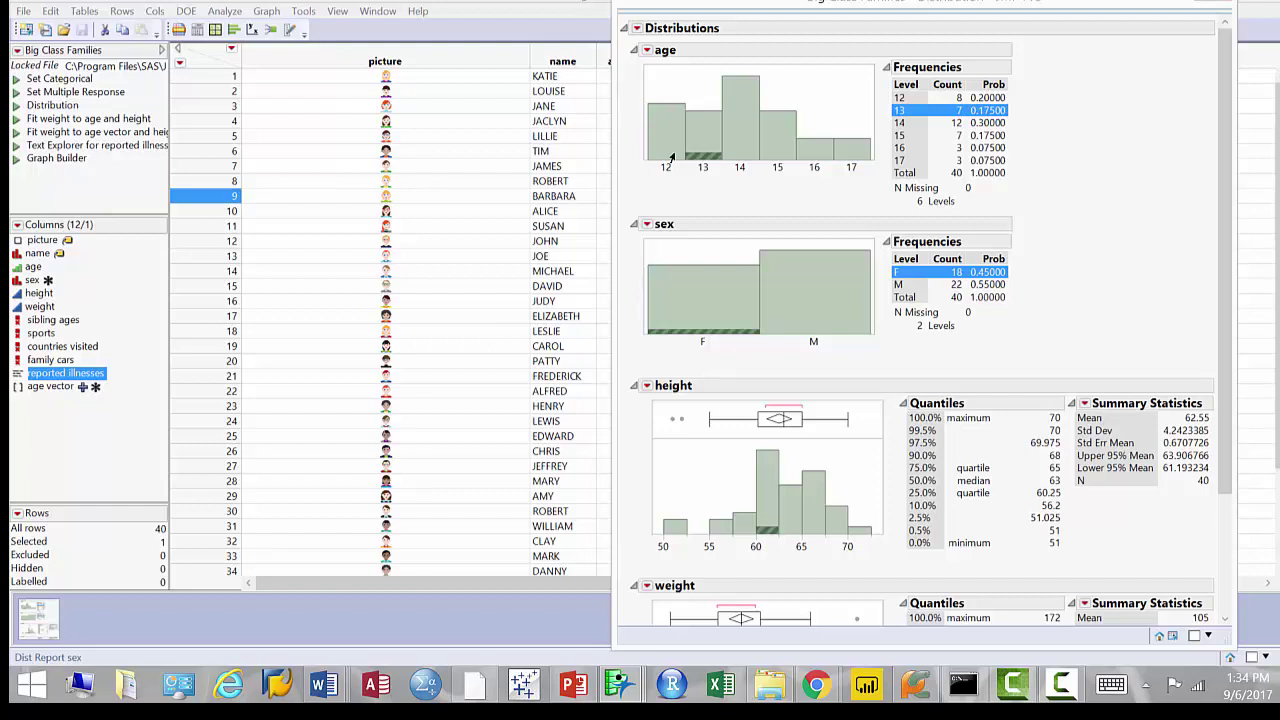
click(738, 144)
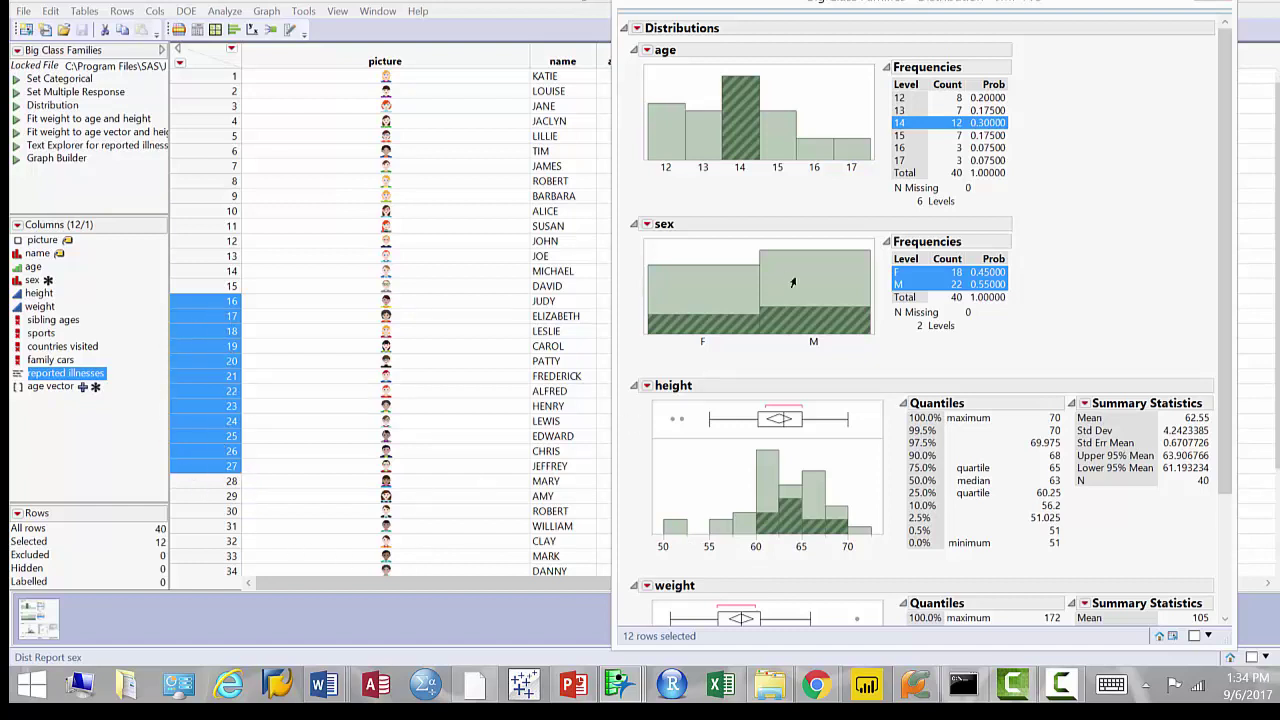
click(676, 295)
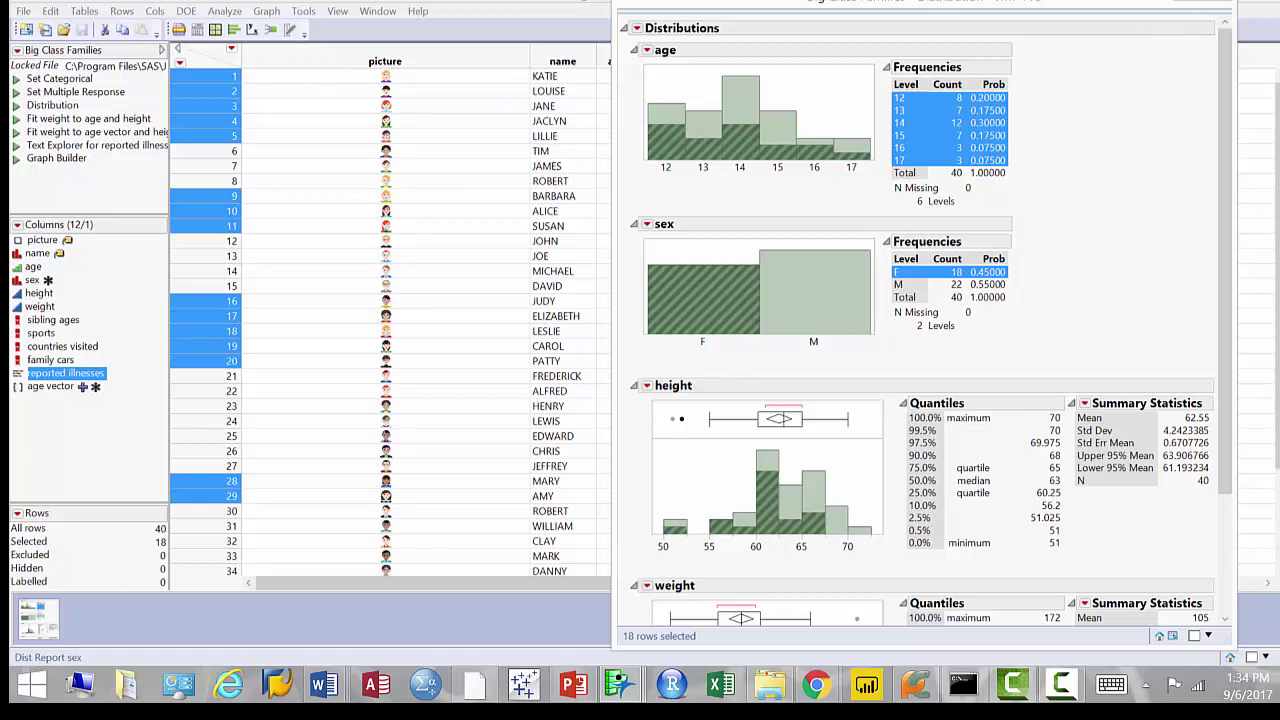
- Maximize the report, highlight the lowest height bar, clear that highlight, and select the F bar to compare heights and weights
click(1195, 5)
scroll(554, 354, down, 3)
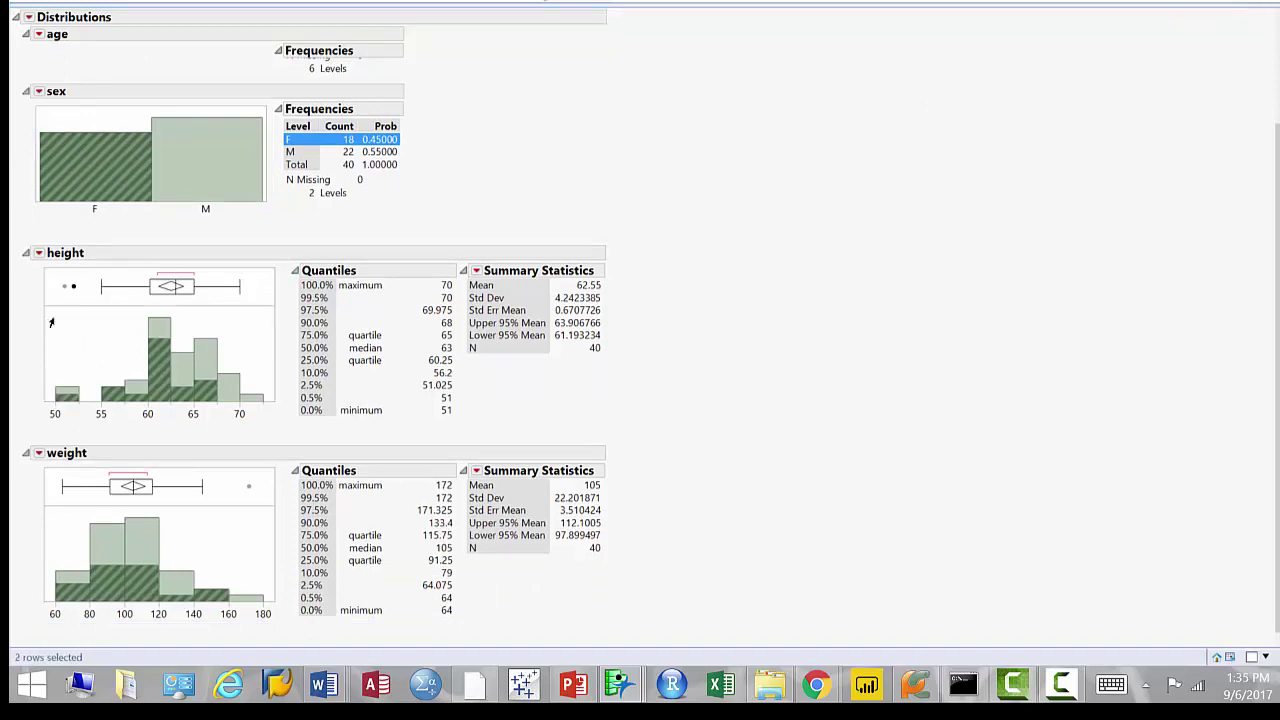
click(60, 390)
click(90, 332)
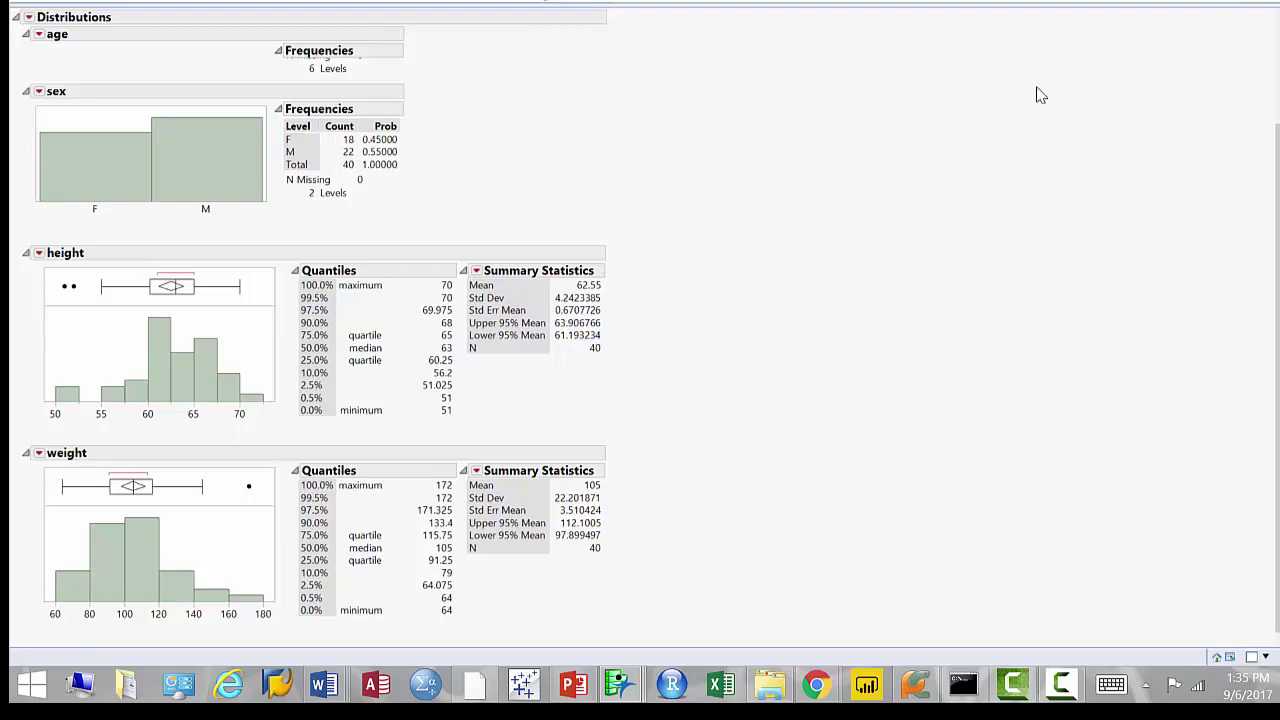
click(95, 183)
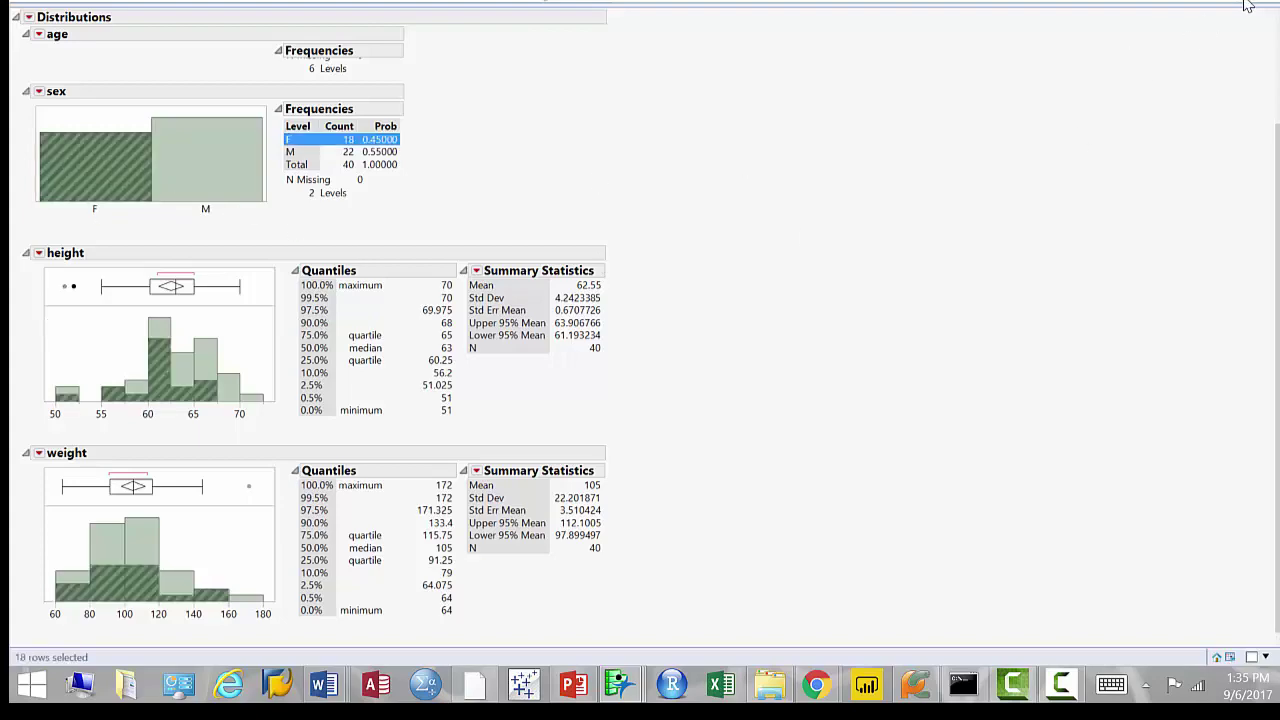
- Restore the report window, return to the Big Class Families table, and clear its row selection
key(super+Down)
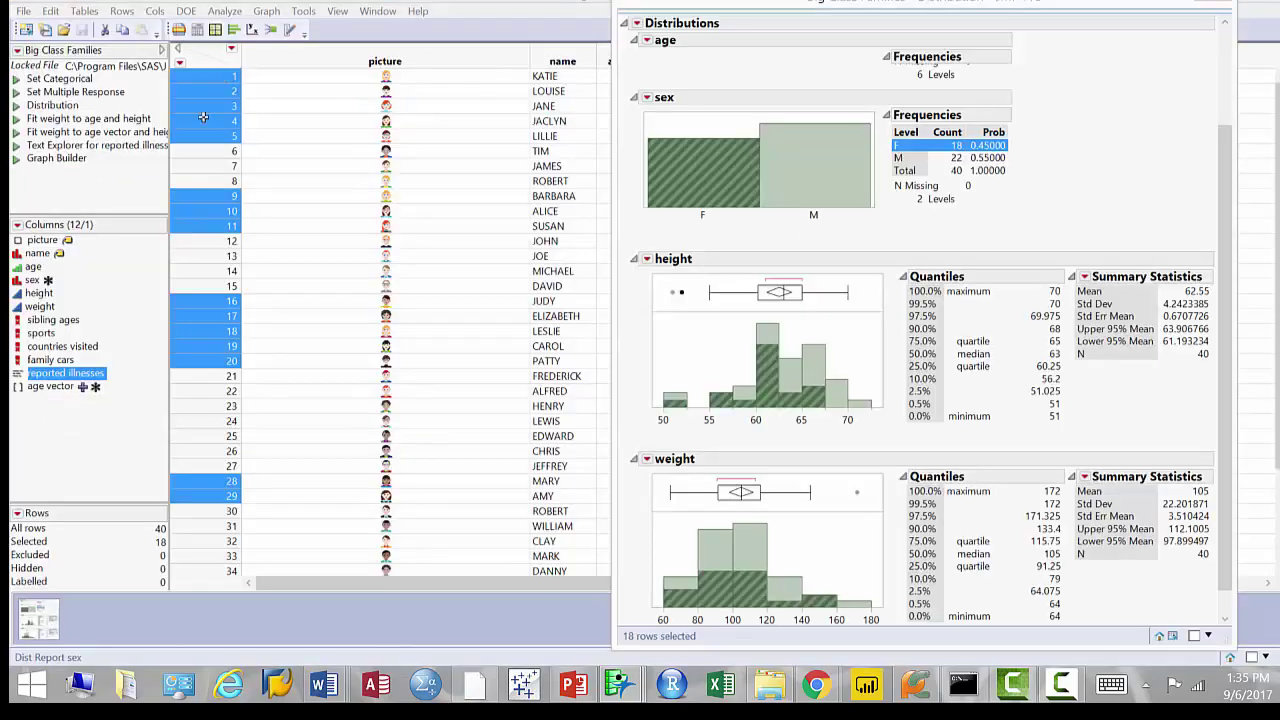
click(210, 60)
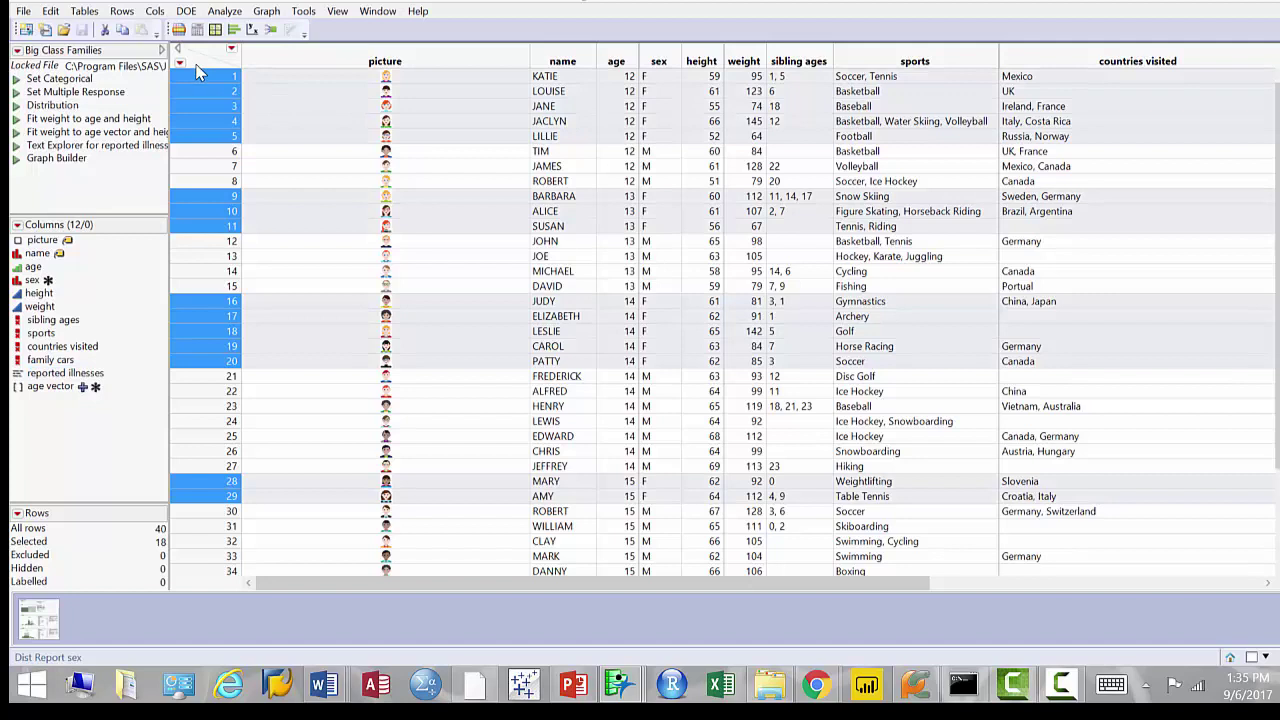
click(237, 88)
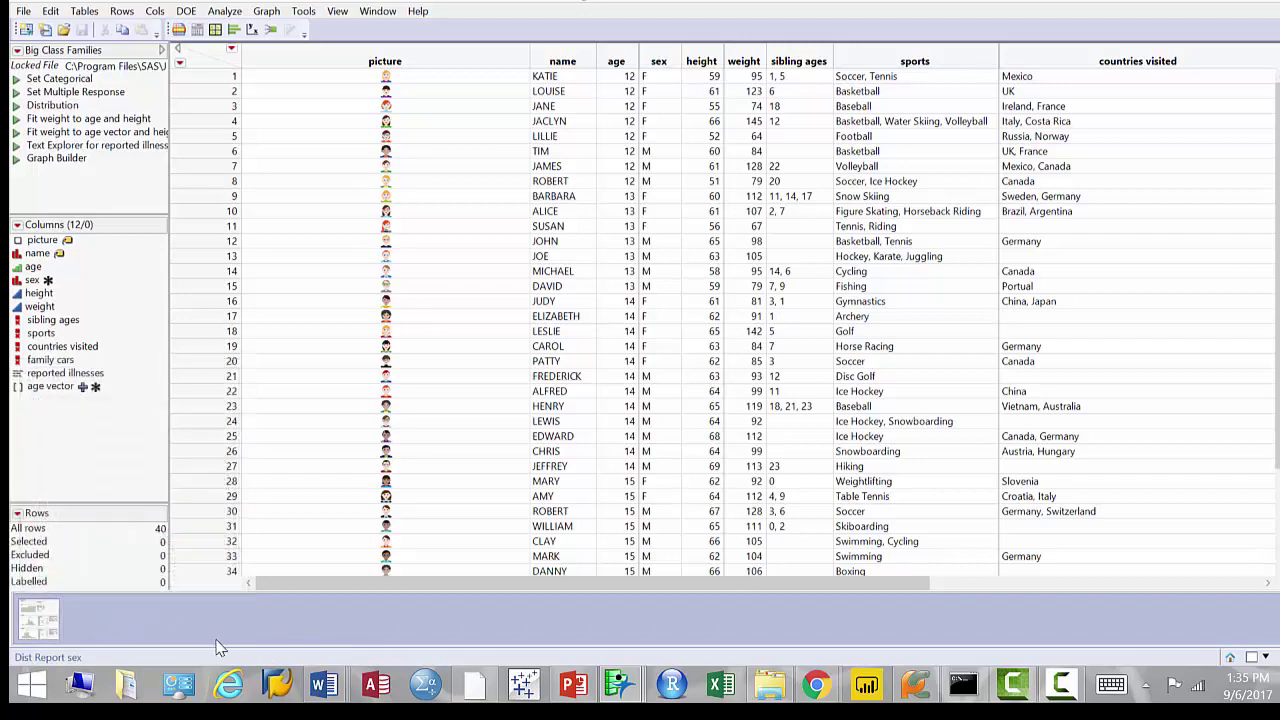
- Review the age, sex, height and weight results in the maximized Distribution report, and close the report
click(38, 622)
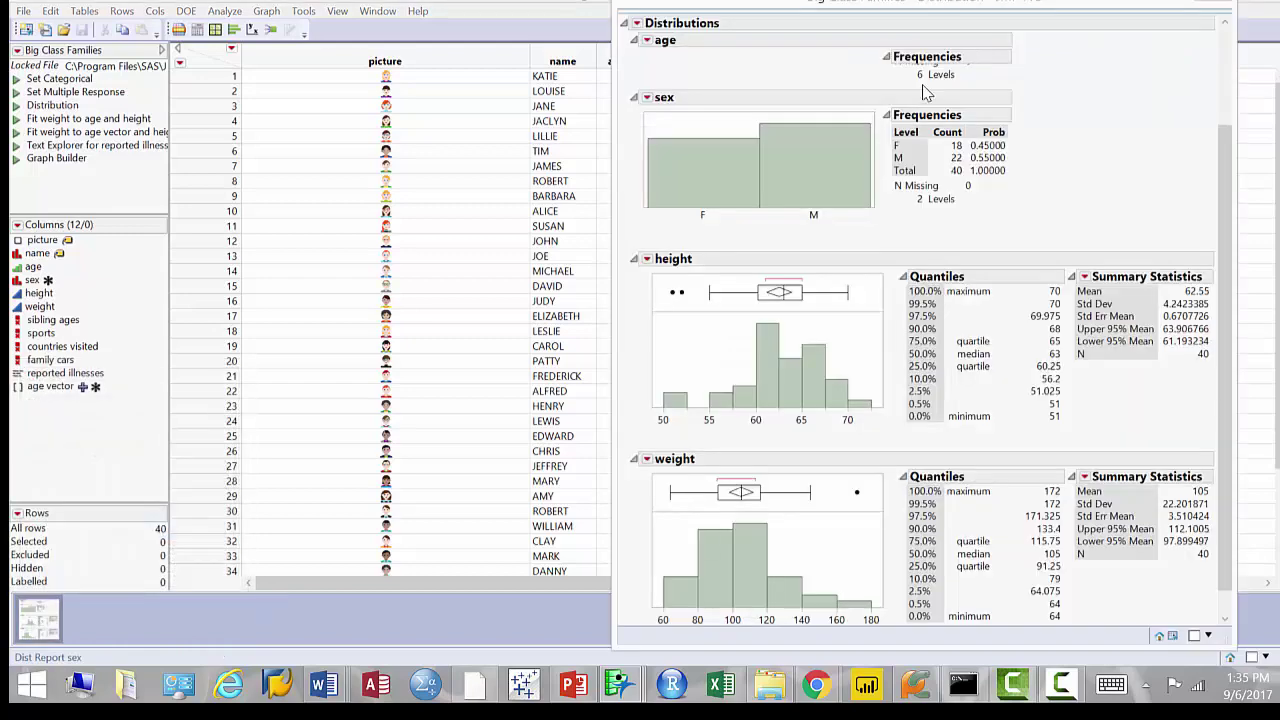
double_click(1028, 5)
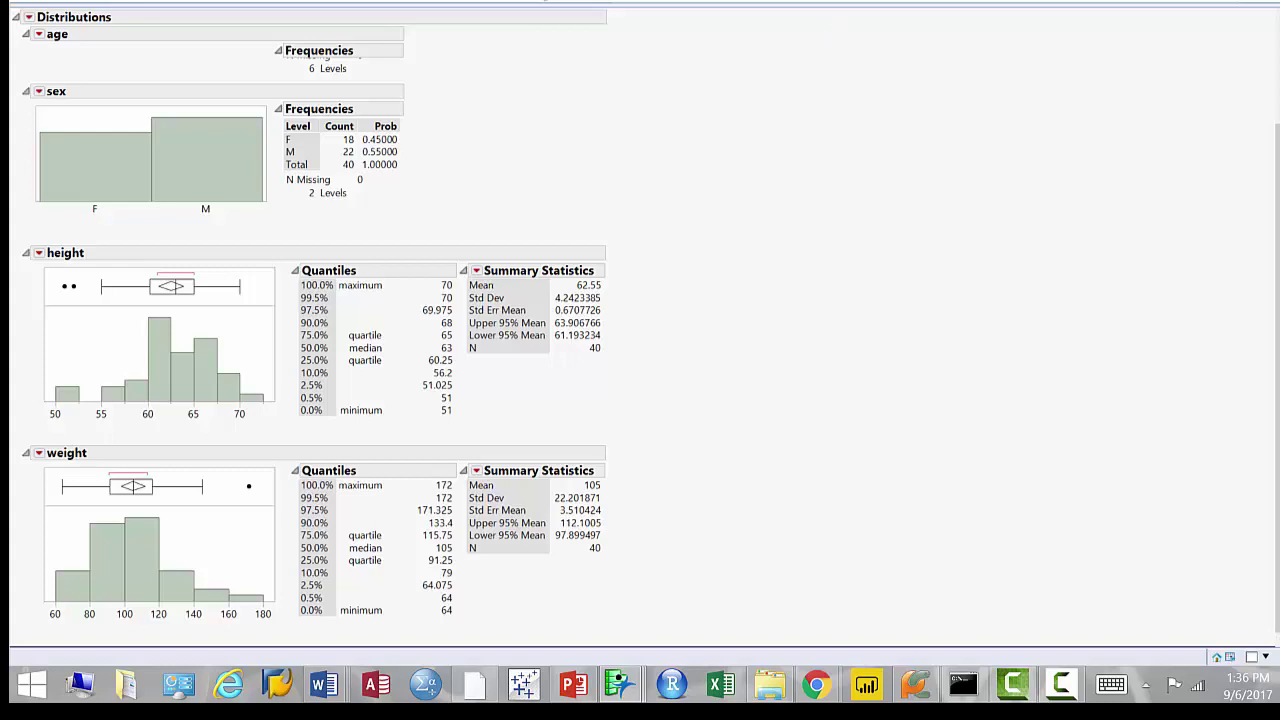
scroll(133, 178, up, 3)
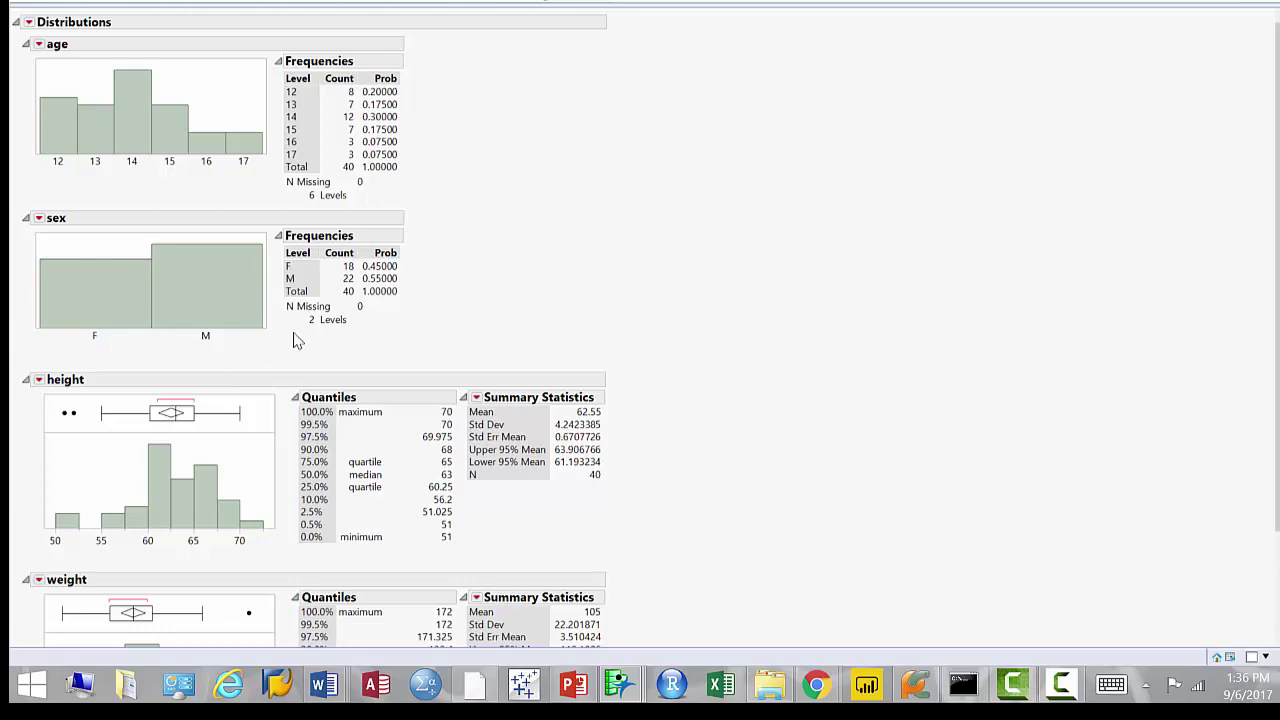
scroll(255, 410, down, 1)
scroll(40, 540, down, 3)
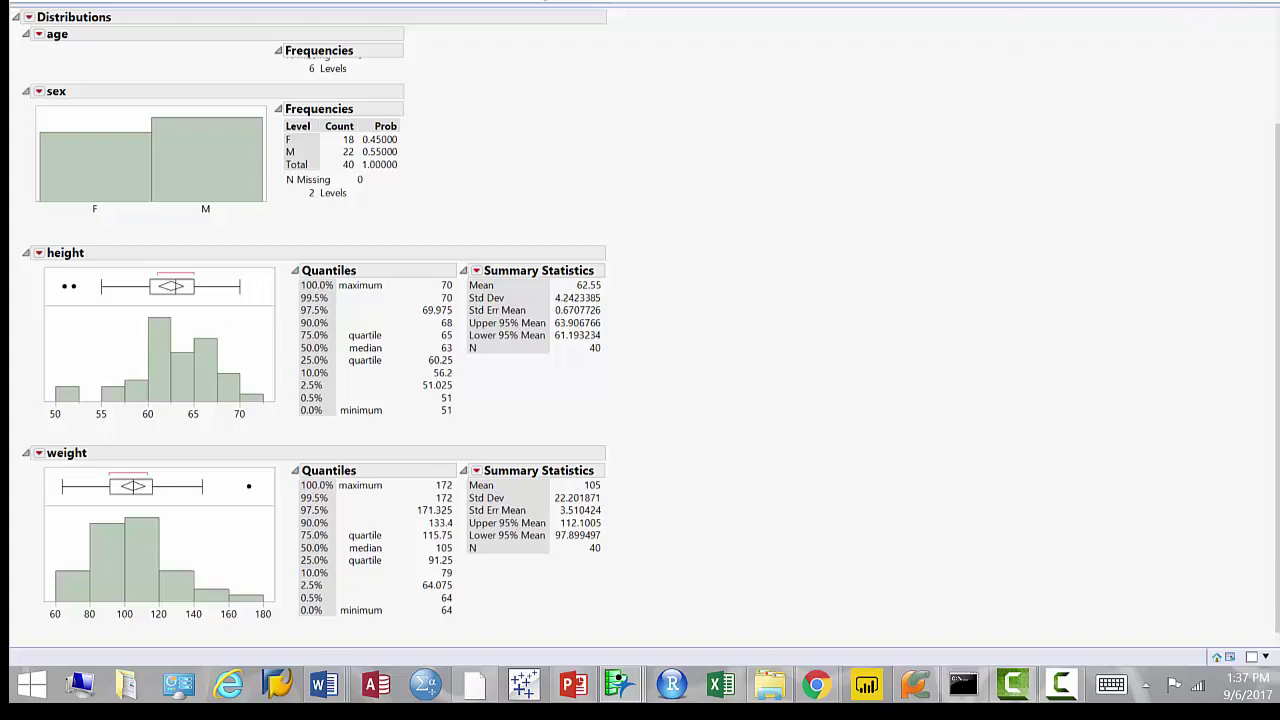
mouse_move(1269, 1)
click(1270, 6)
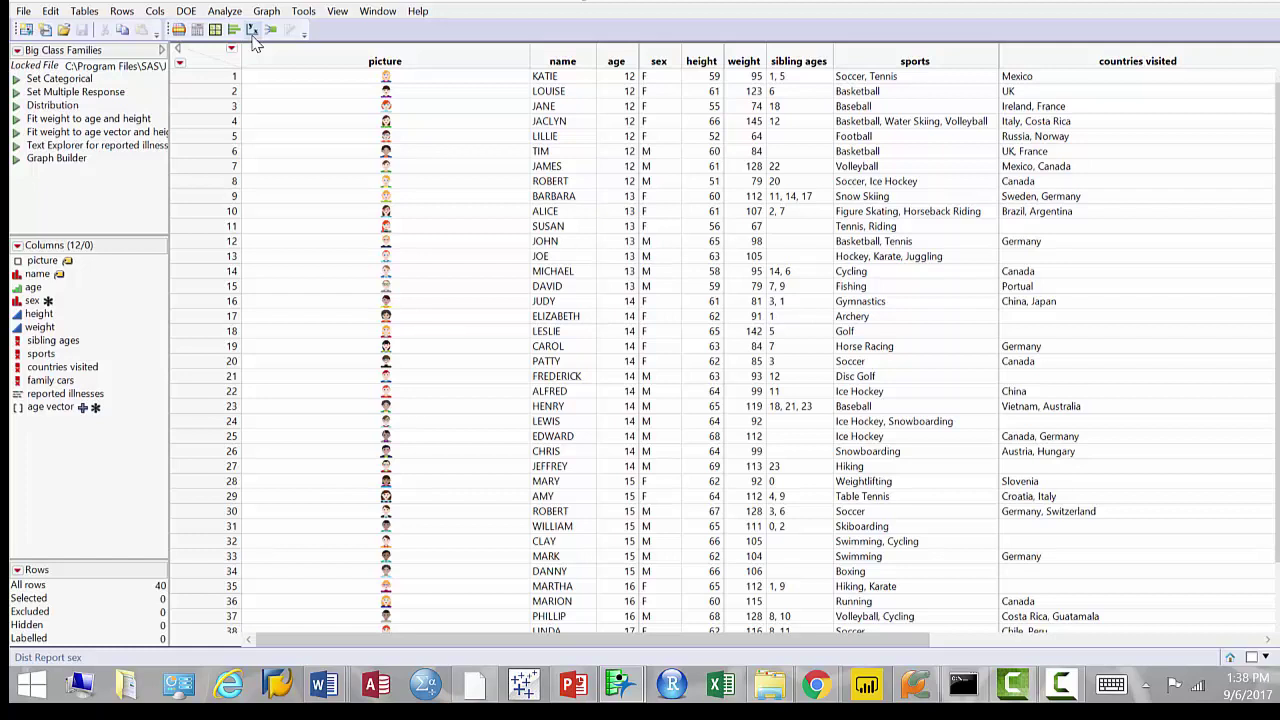
- Run a Fit Y by X analysis with weight as the response and height as the factor
click(225, 11)
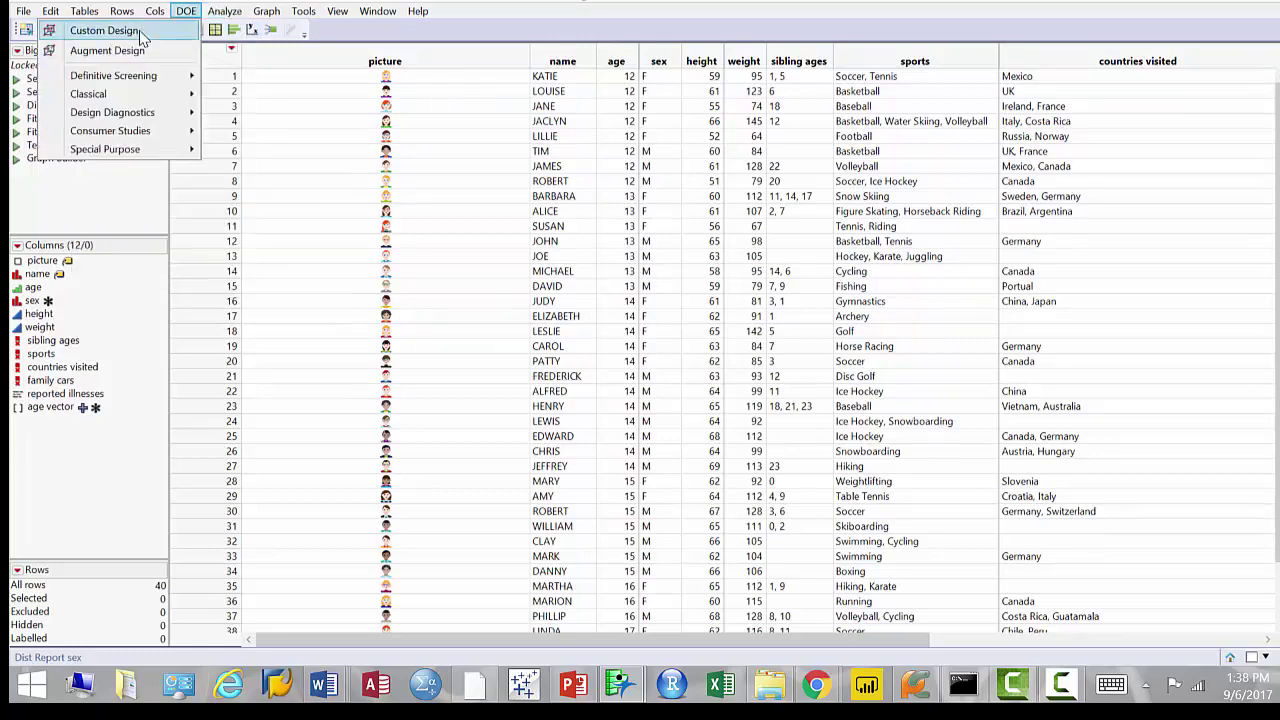
key(alt+t)
click(222, 14)
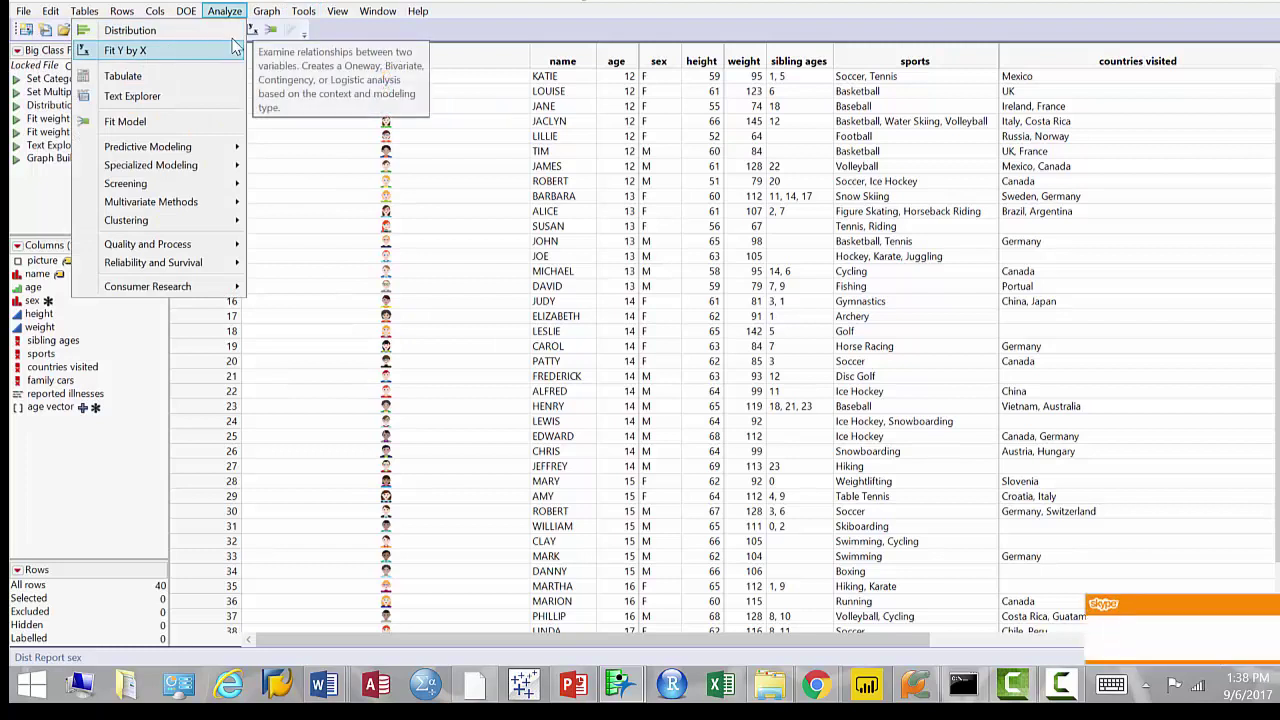
mouse_move(1274, 614)
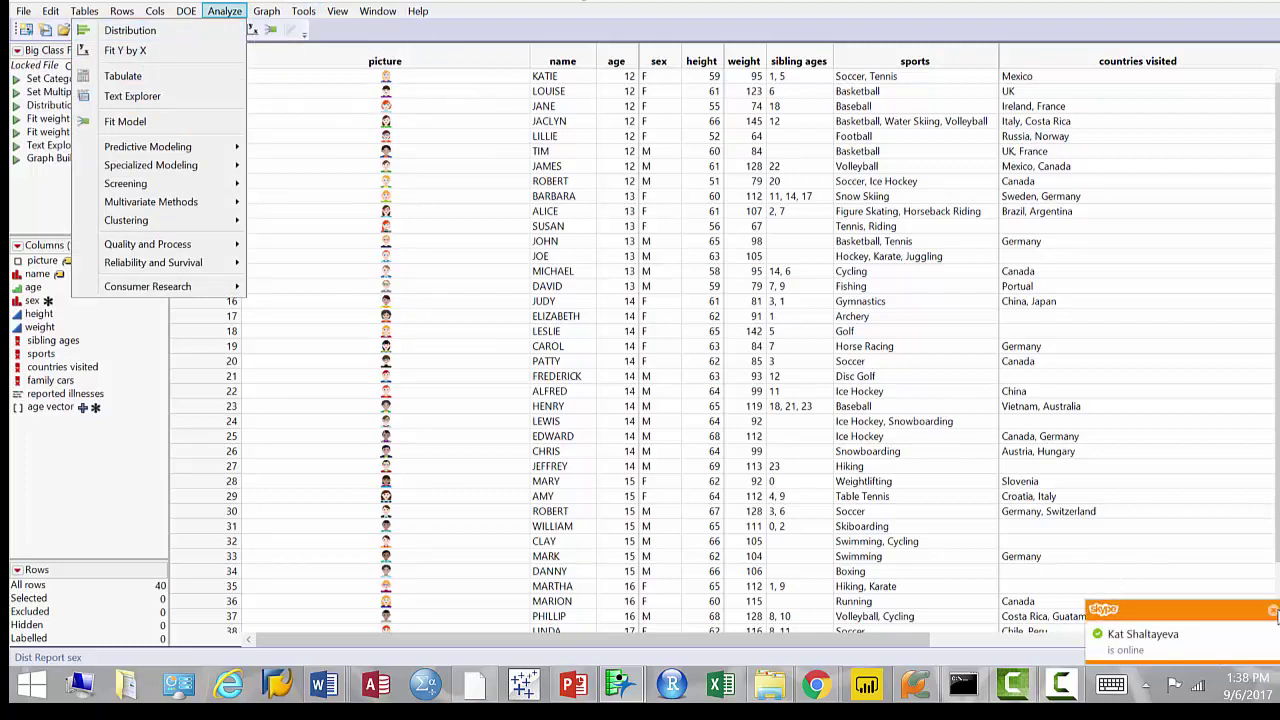
click(1273, 612)
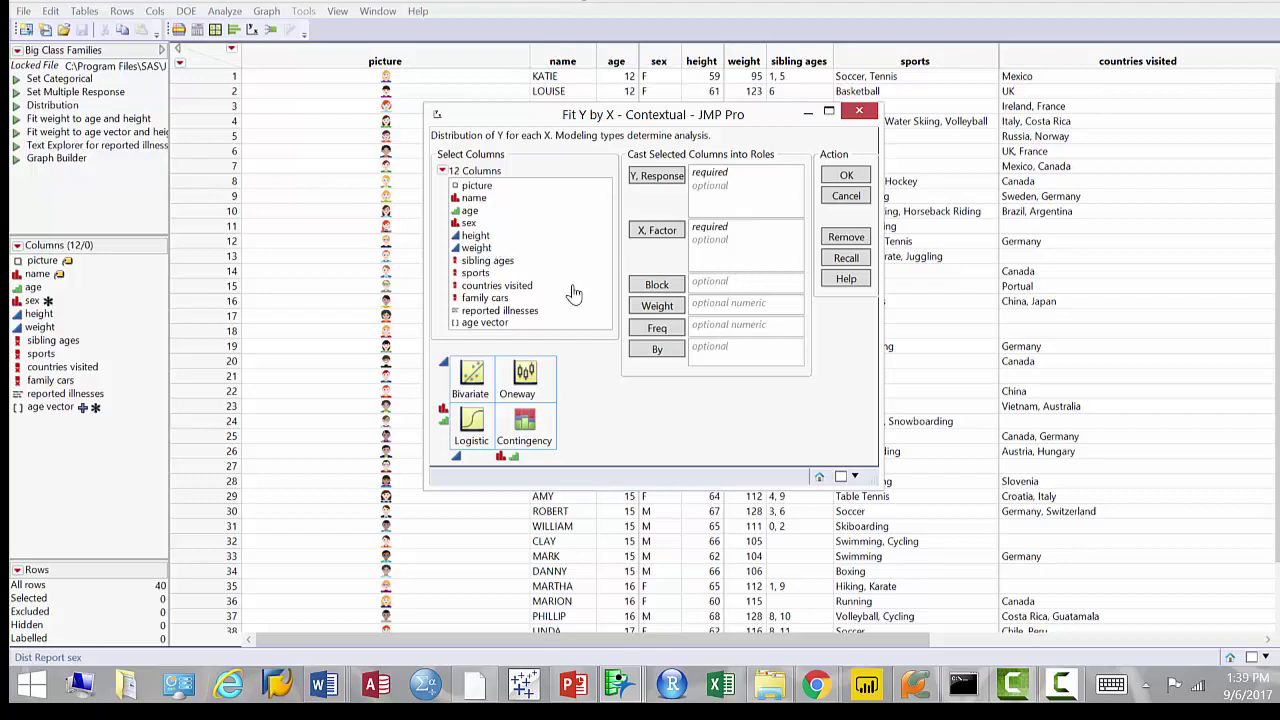
click(533, 238)
drag(535, 248, 509, 249)
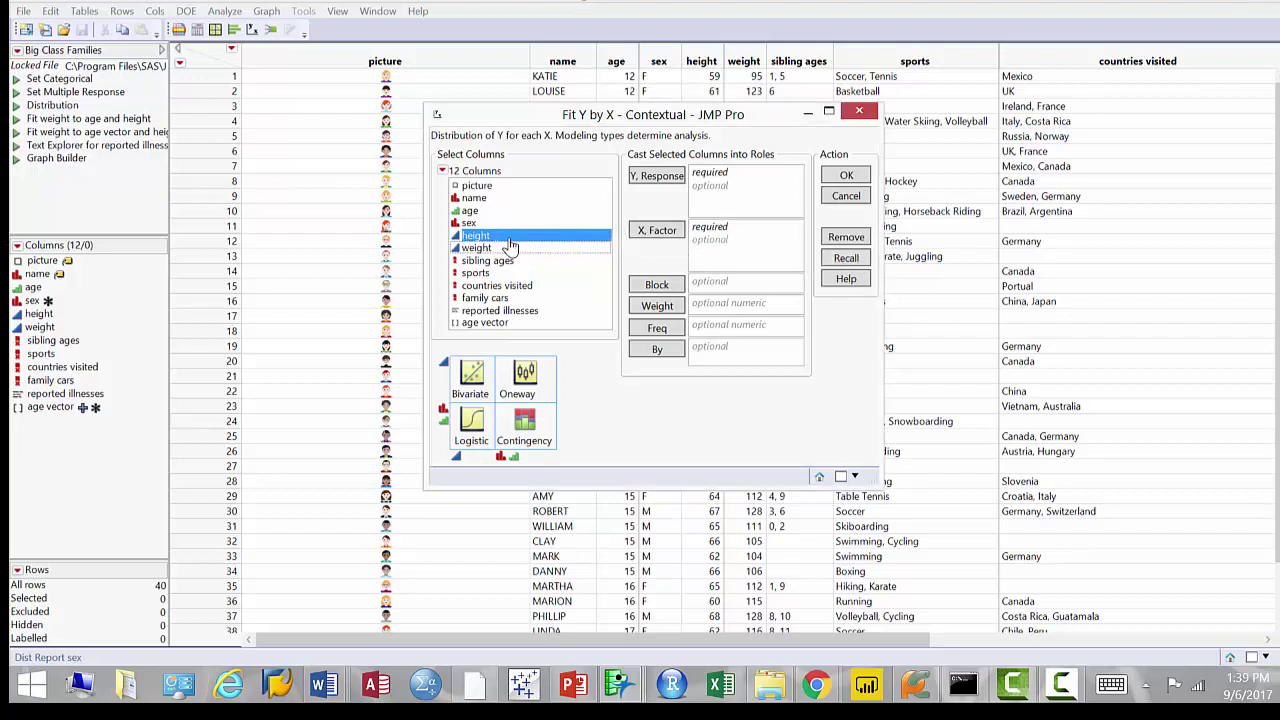
click(665, 234)
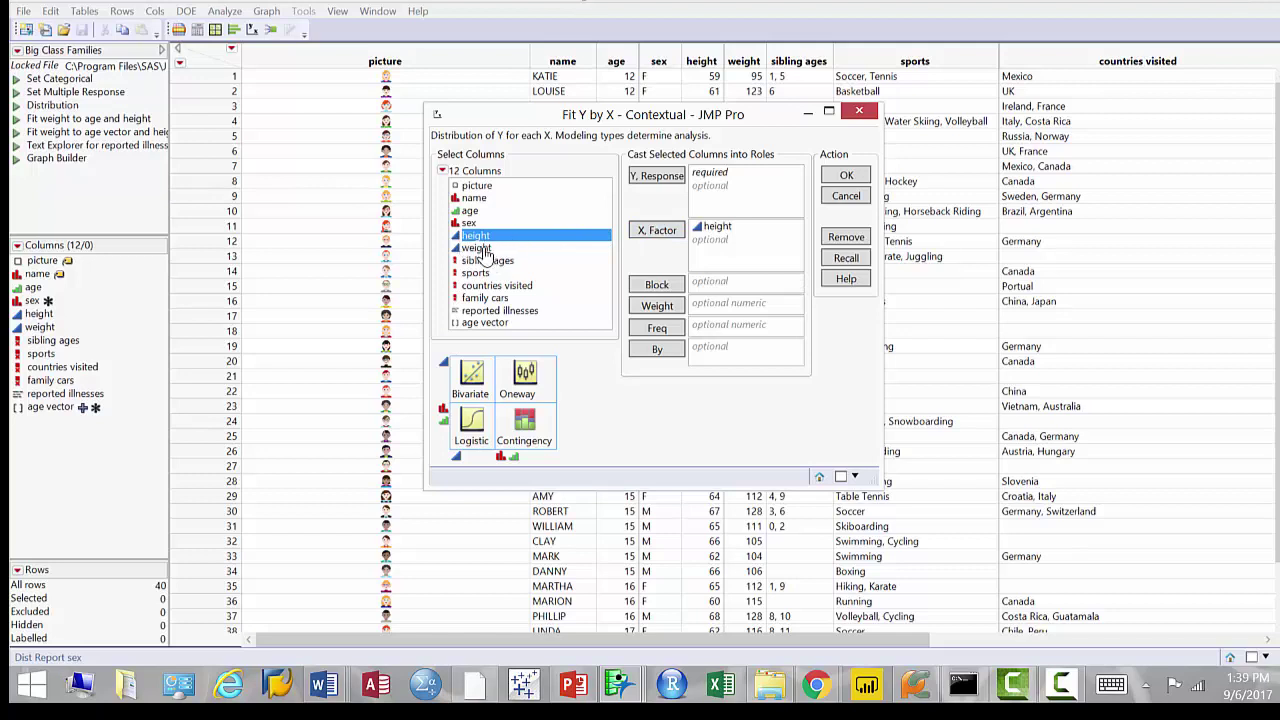
drag(480, 249, 738, 198)
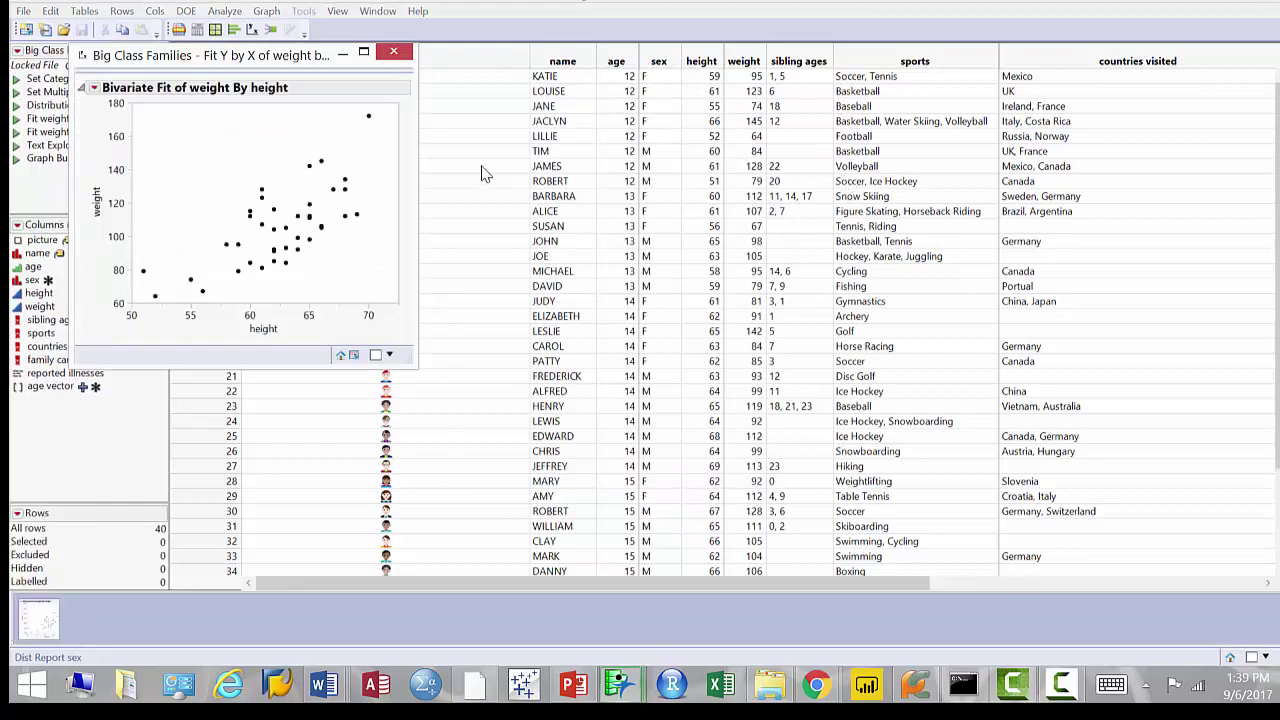
- Move the bivariate report over the data table, examine its highest-weight point, and close the report
drag(322, 64, 602, 111)
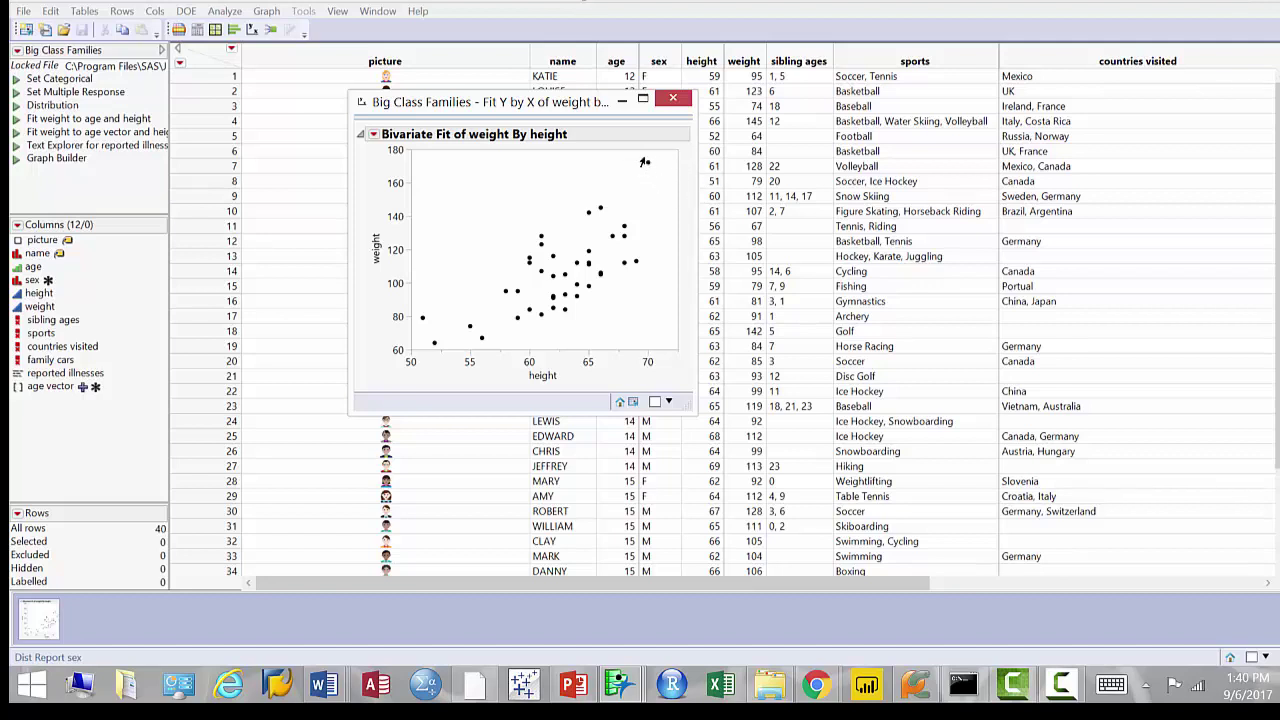
click(647, 163)
click(660, 215)
click(673, 99)
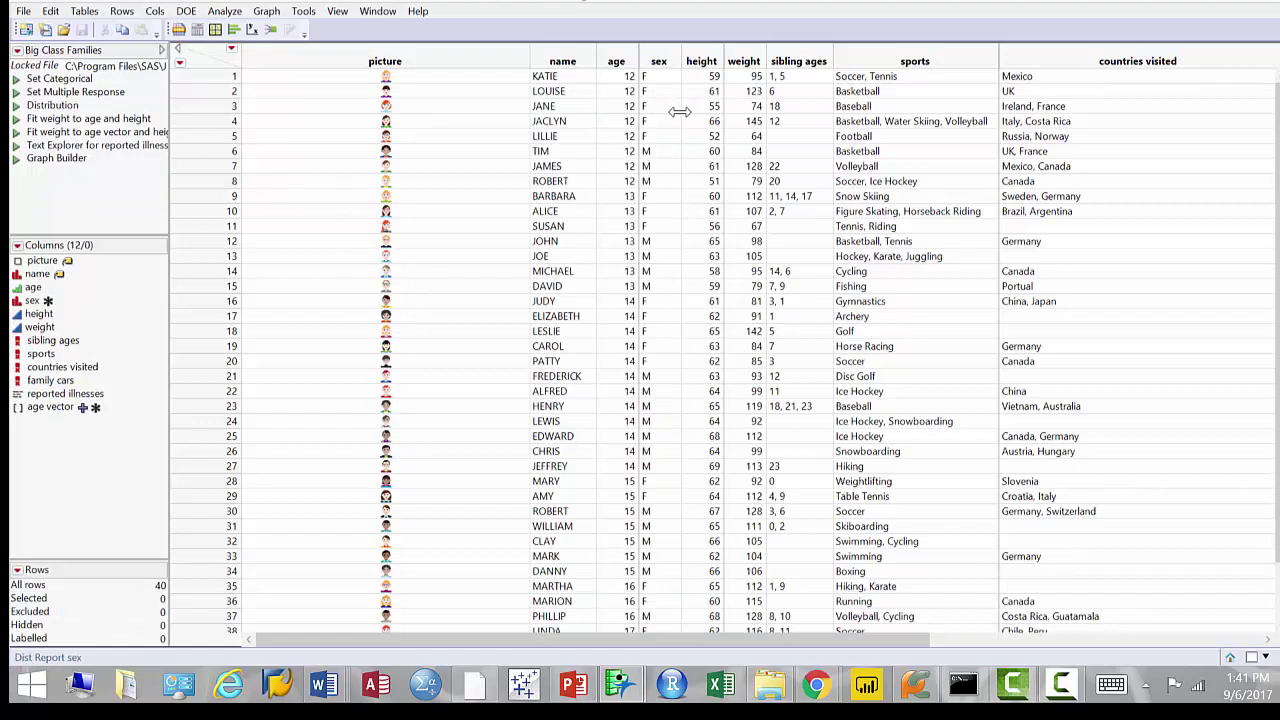
- Start a Graph Builder graph from the Big Class Families table and assign height to the X axis
click(265, 15)
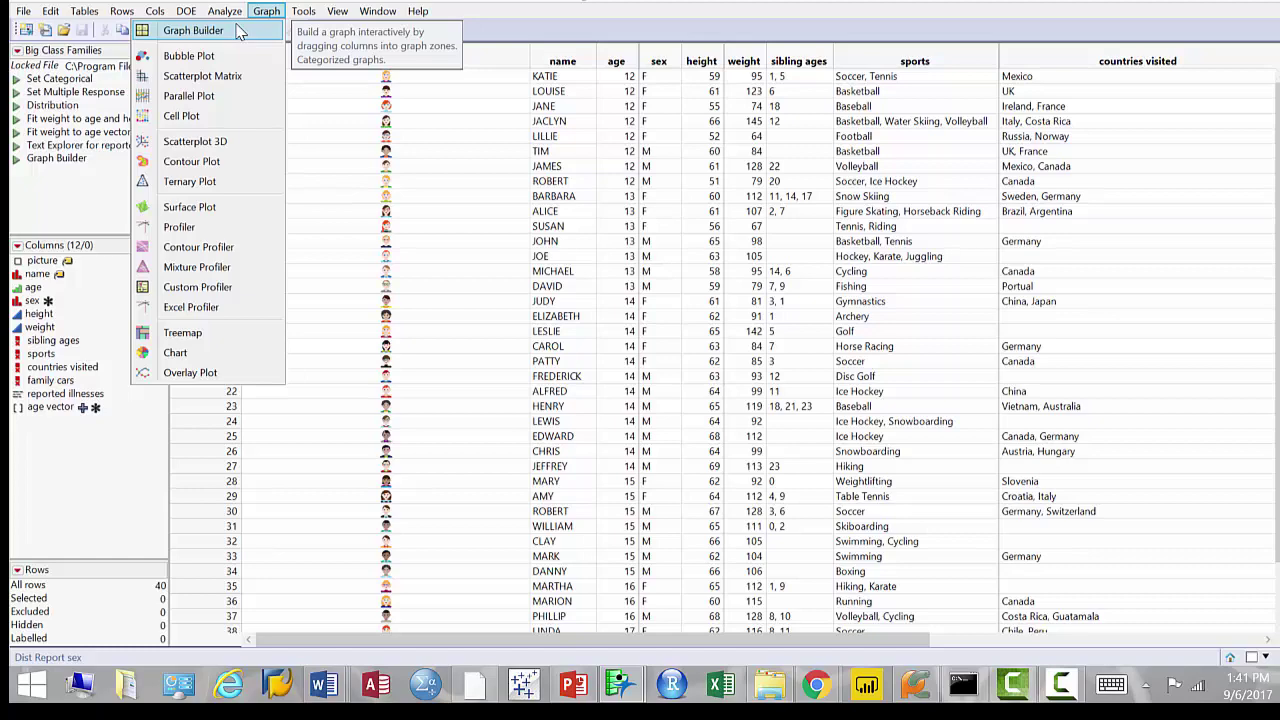
click(238, 32)
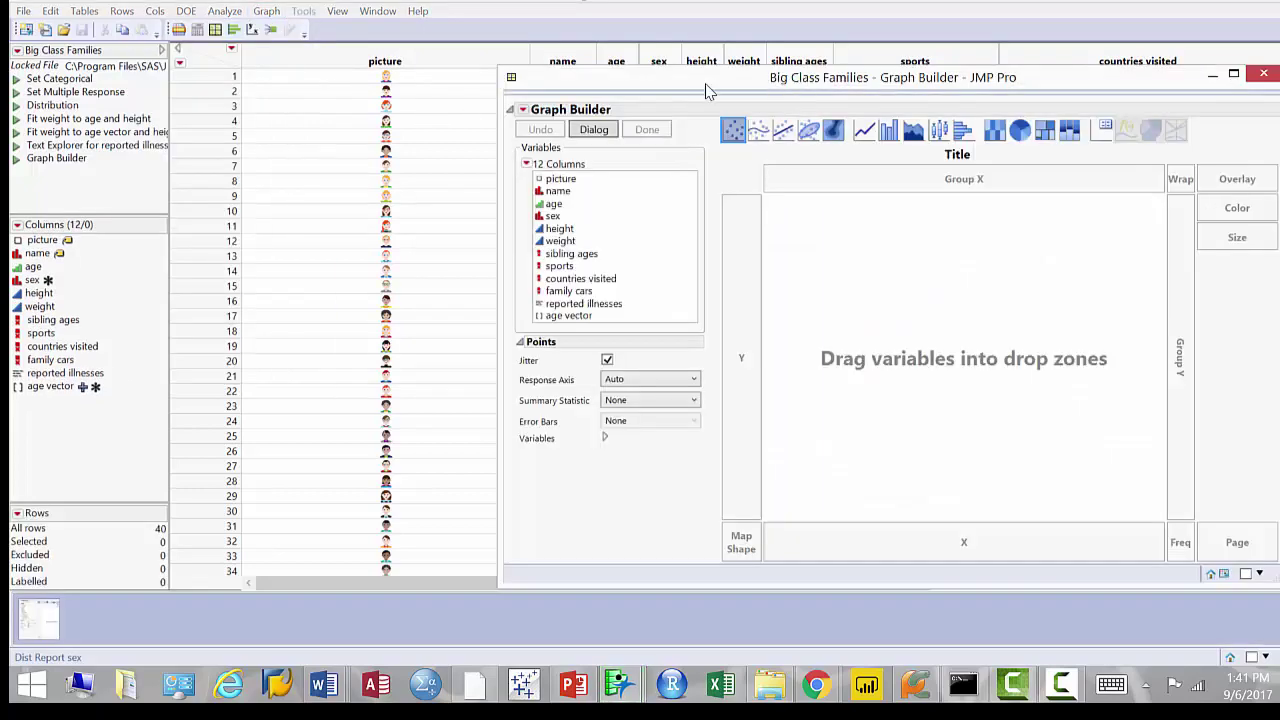
drag(708, 82, 397, 50)
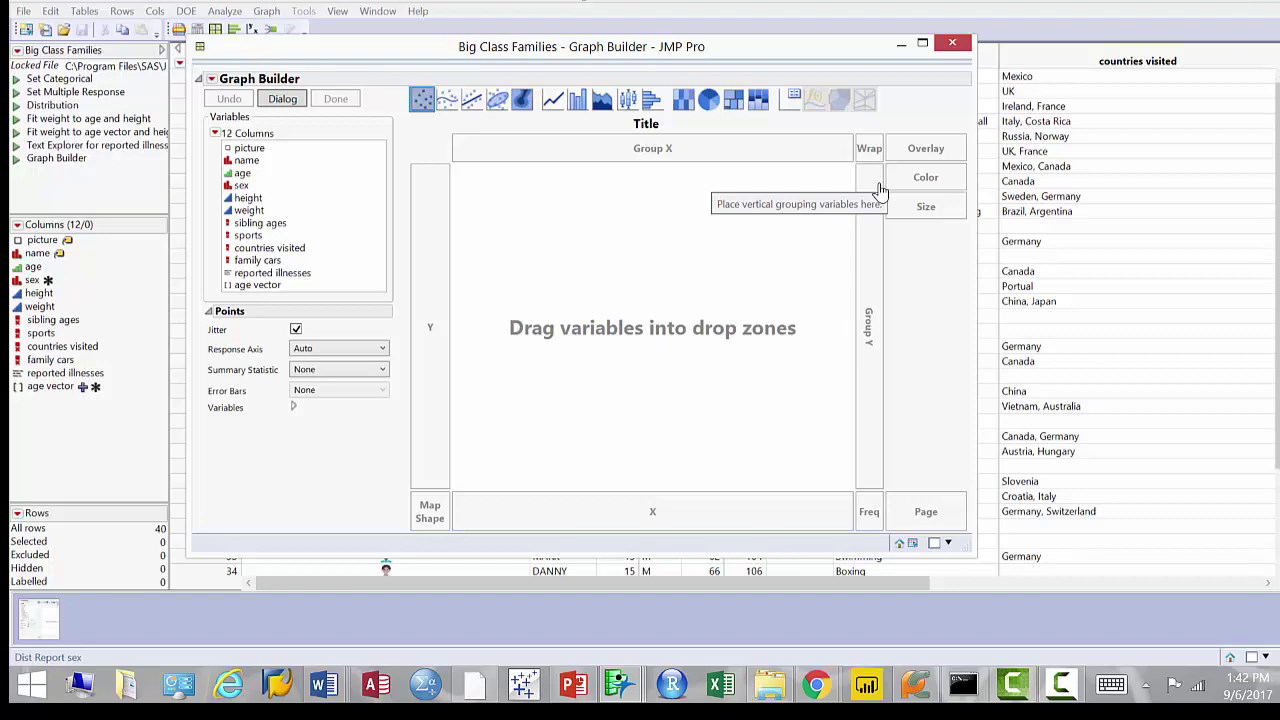
click(242, 199)
drag(242, 199, 736, 527)
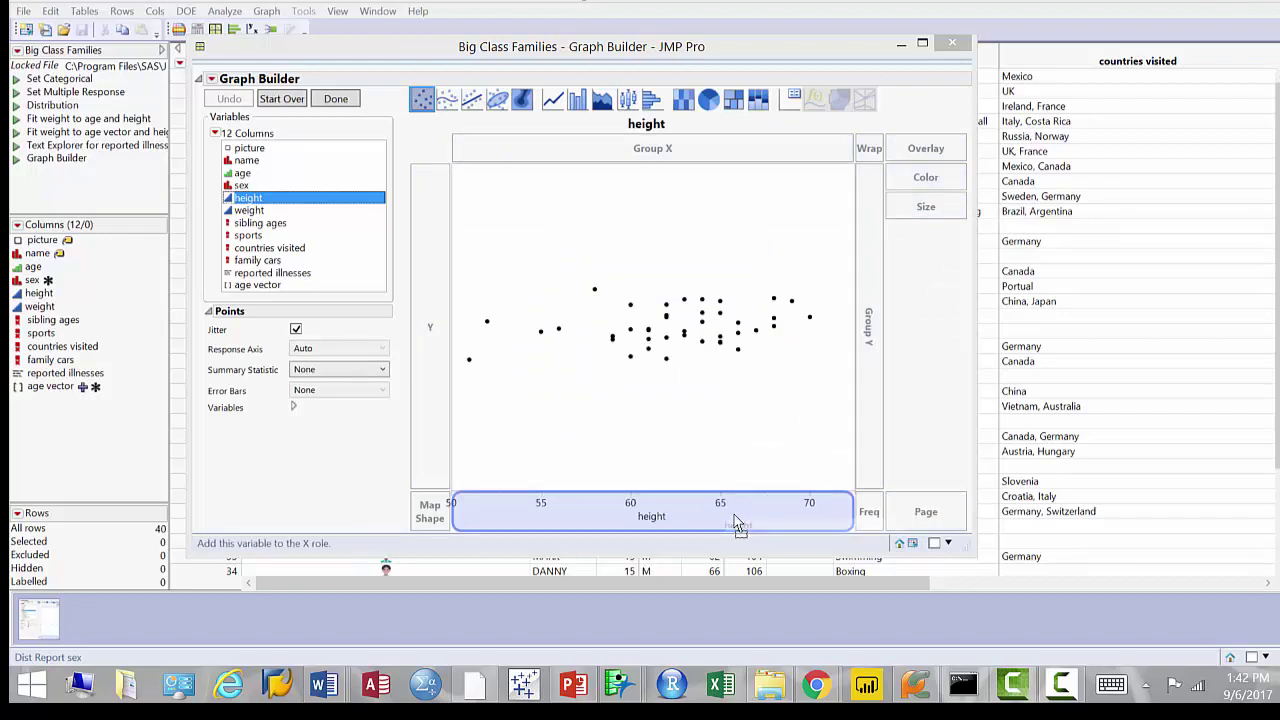
drag(736, 527, 736, 527)
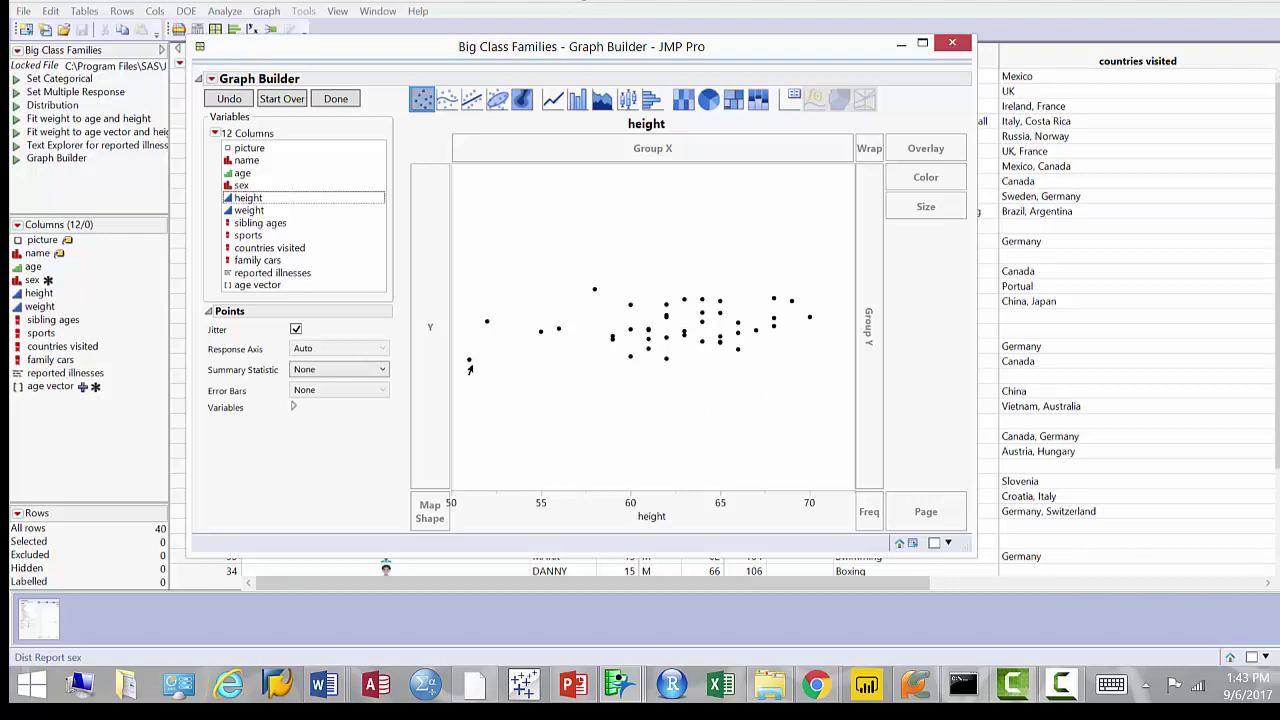
- Turn off jitter for the height points to compare the display, and turn jitter back on
mouse_move(469, 362)
key(Tab)
key(space)
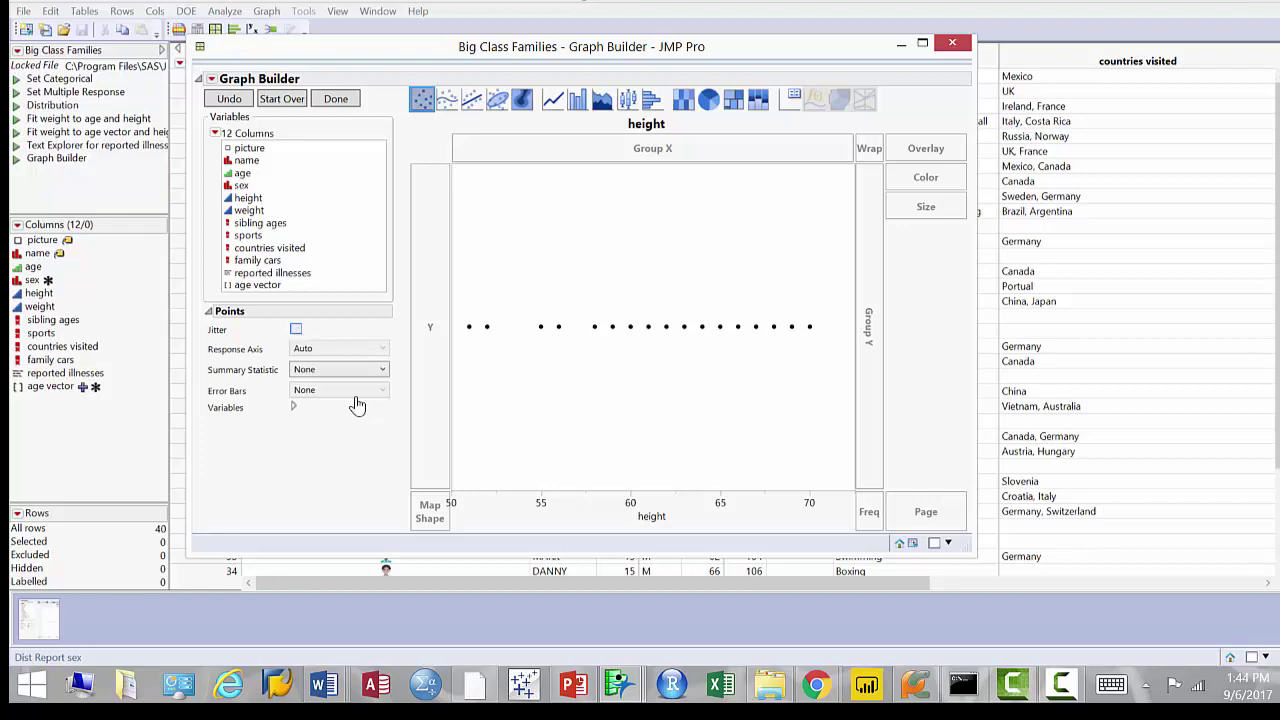
key(space)
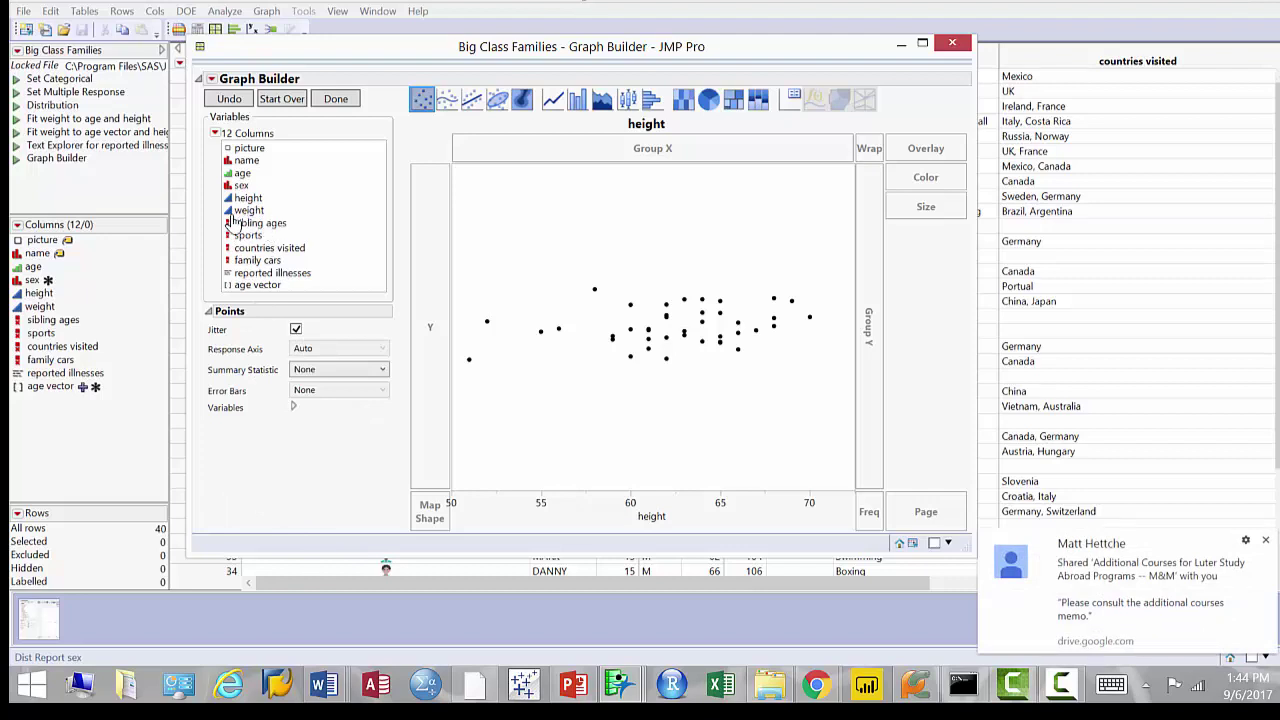
- Assign weight to the Y axis to plot it against height, and examine the point for the tallest student
drag(249, 210, 421, 346)
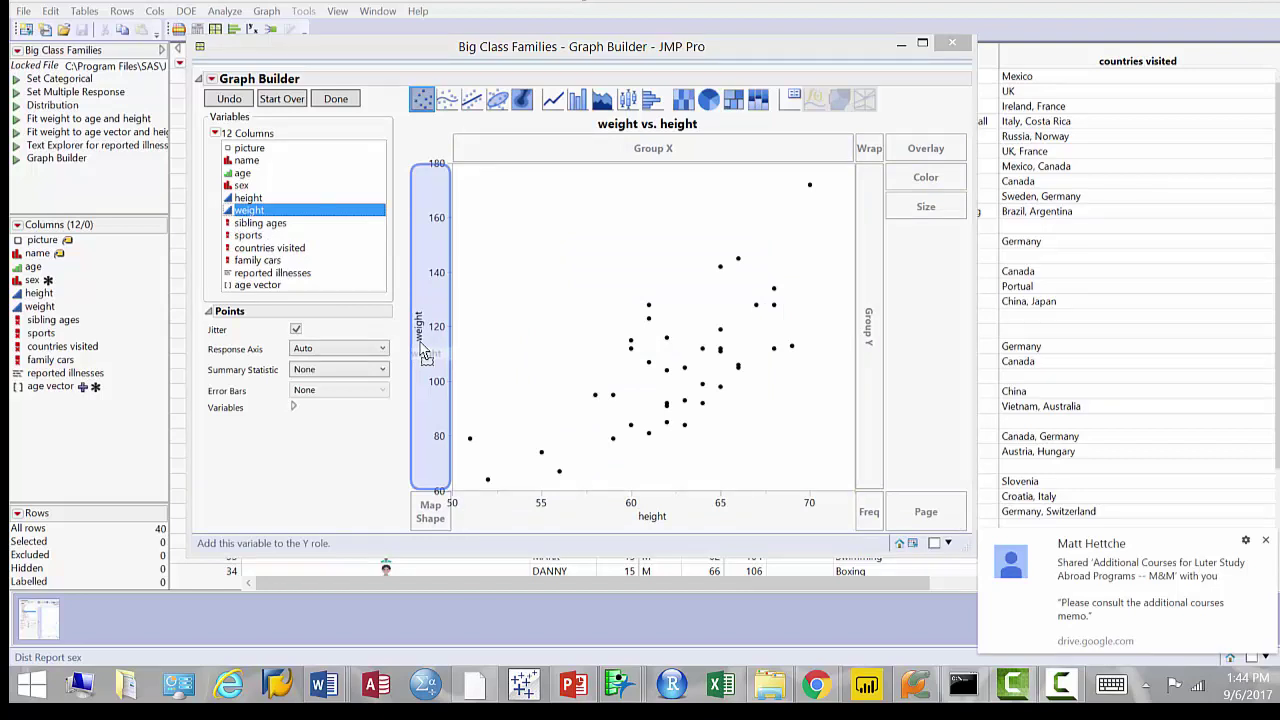
drag(425, 352, 424, 355)
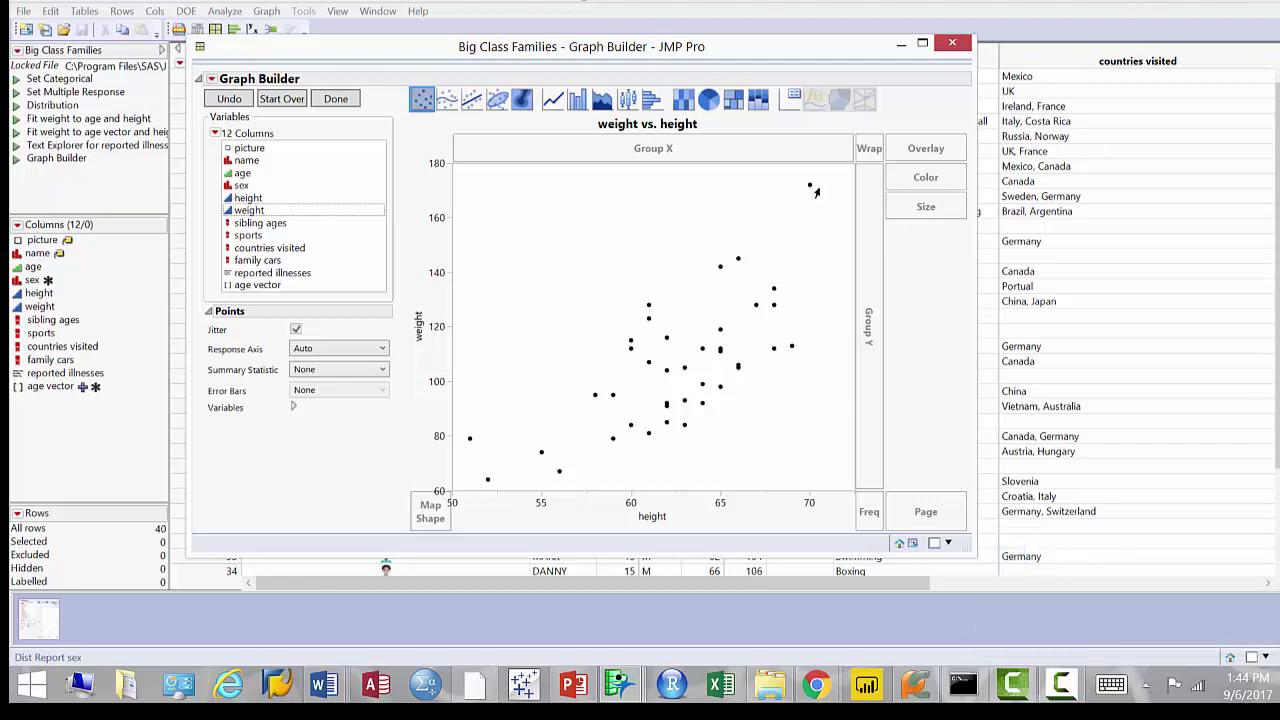
mouse_move(809, 186)
- Try the weight versus height graph with a smoother, a line of fit, a mean line and a pie chart
click(448, 104)
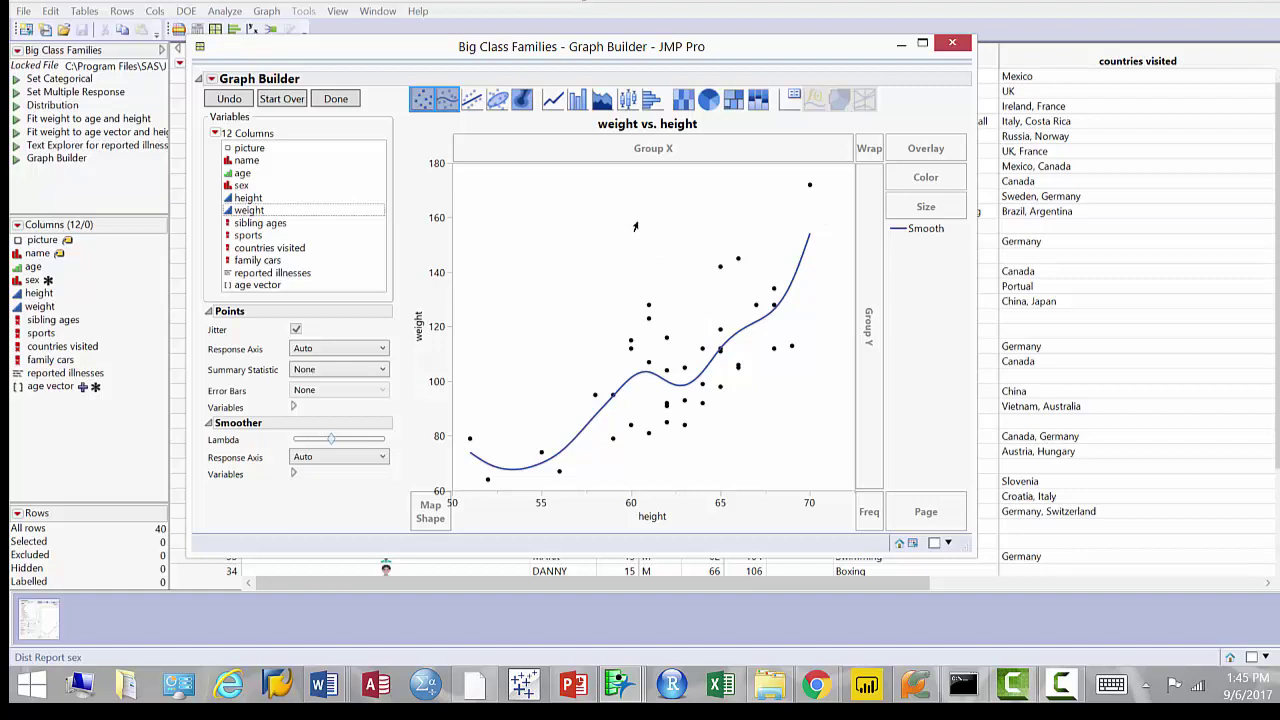
click(471, 100)
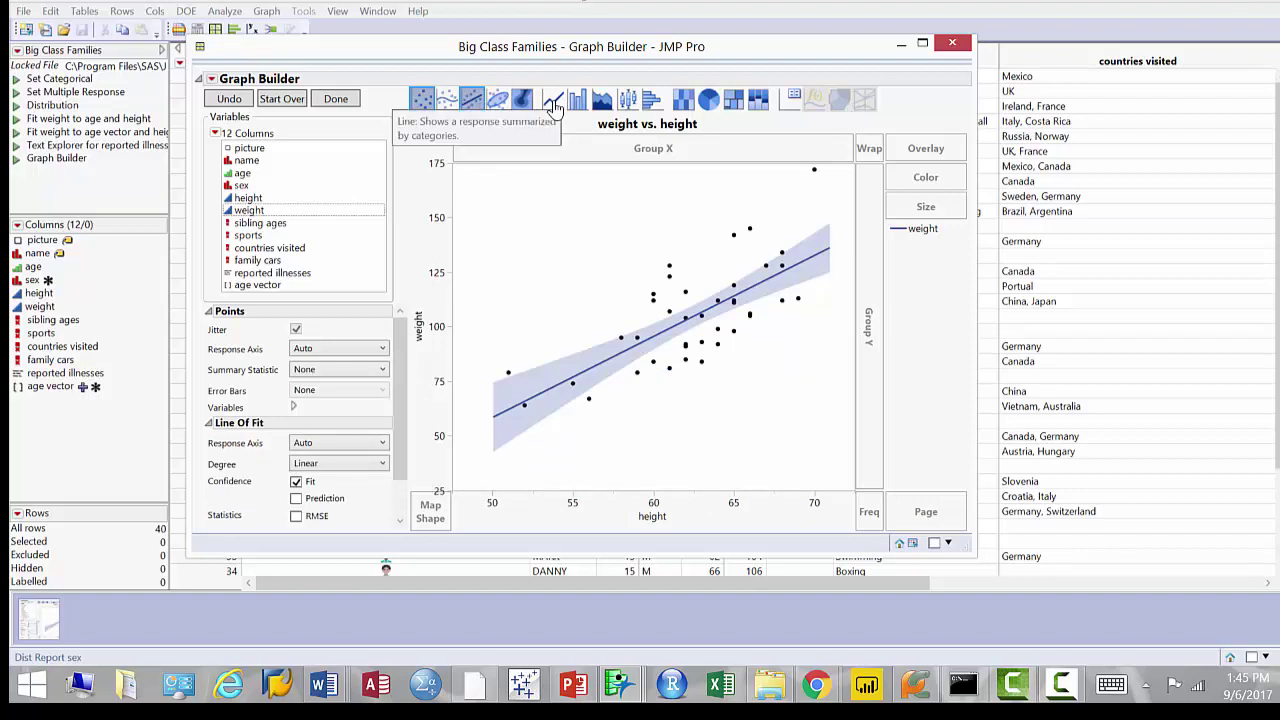
click(553, 101)
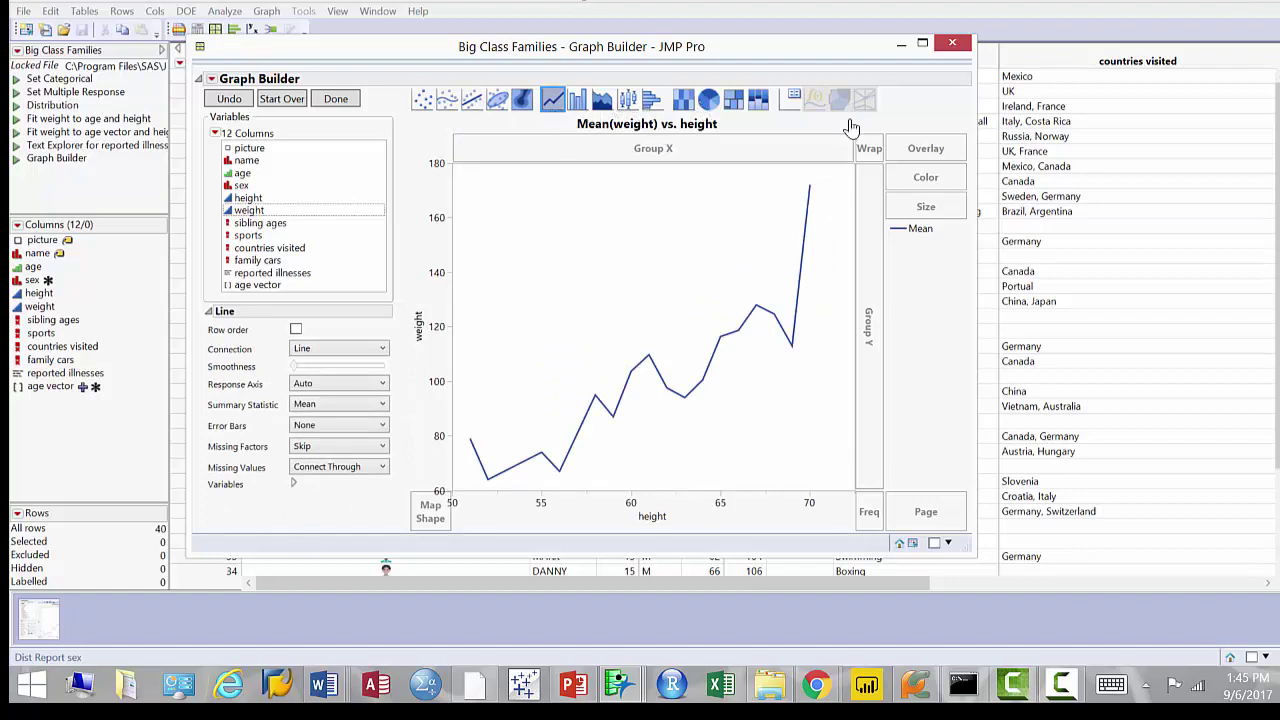
click(708, 99)
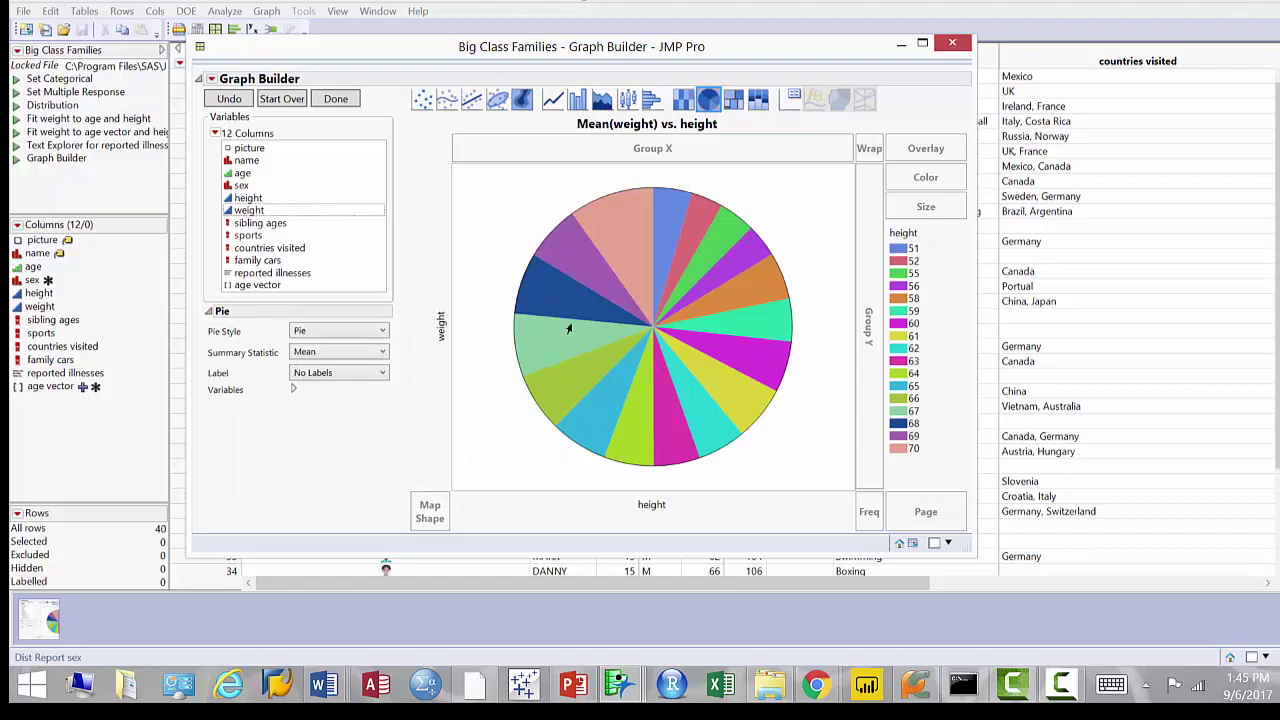
mouse_move(569, 329)
- Compare the line, line of fit, smoother and ellipse displays of weight versus height, and return to points only
click(551, 102)
click(472, 104)
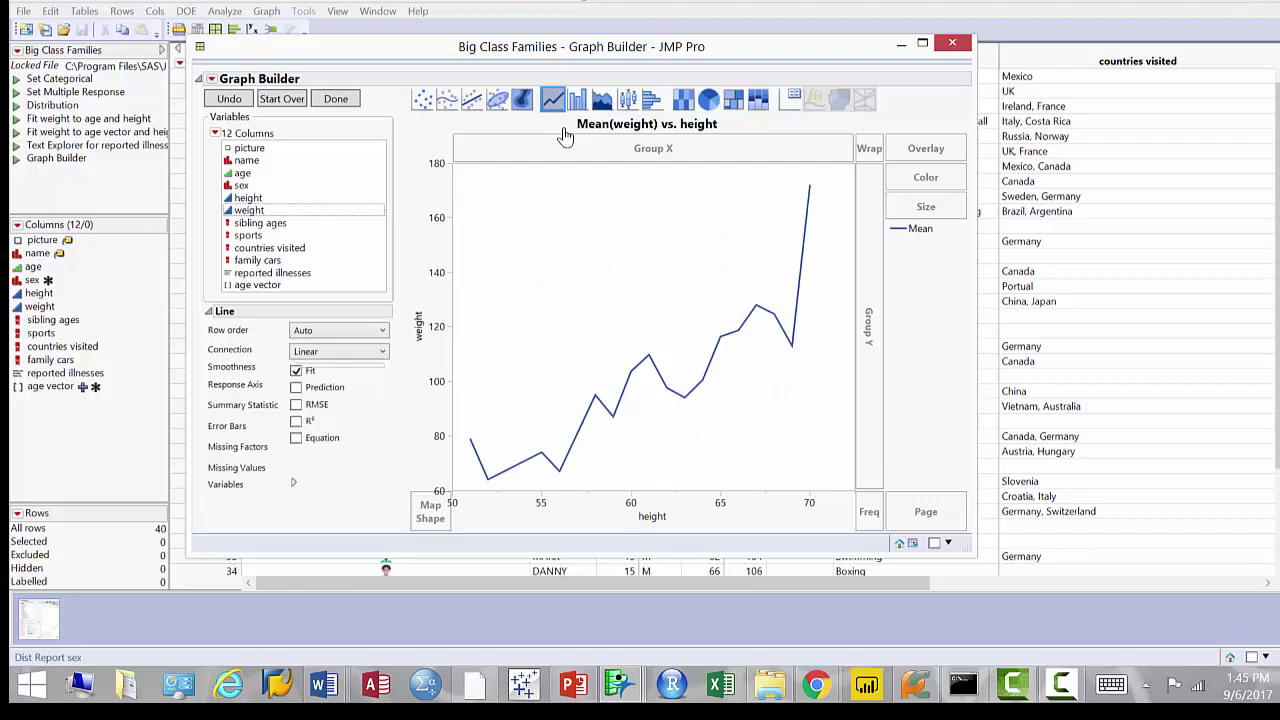
click(444, 104)
click(497, 100)
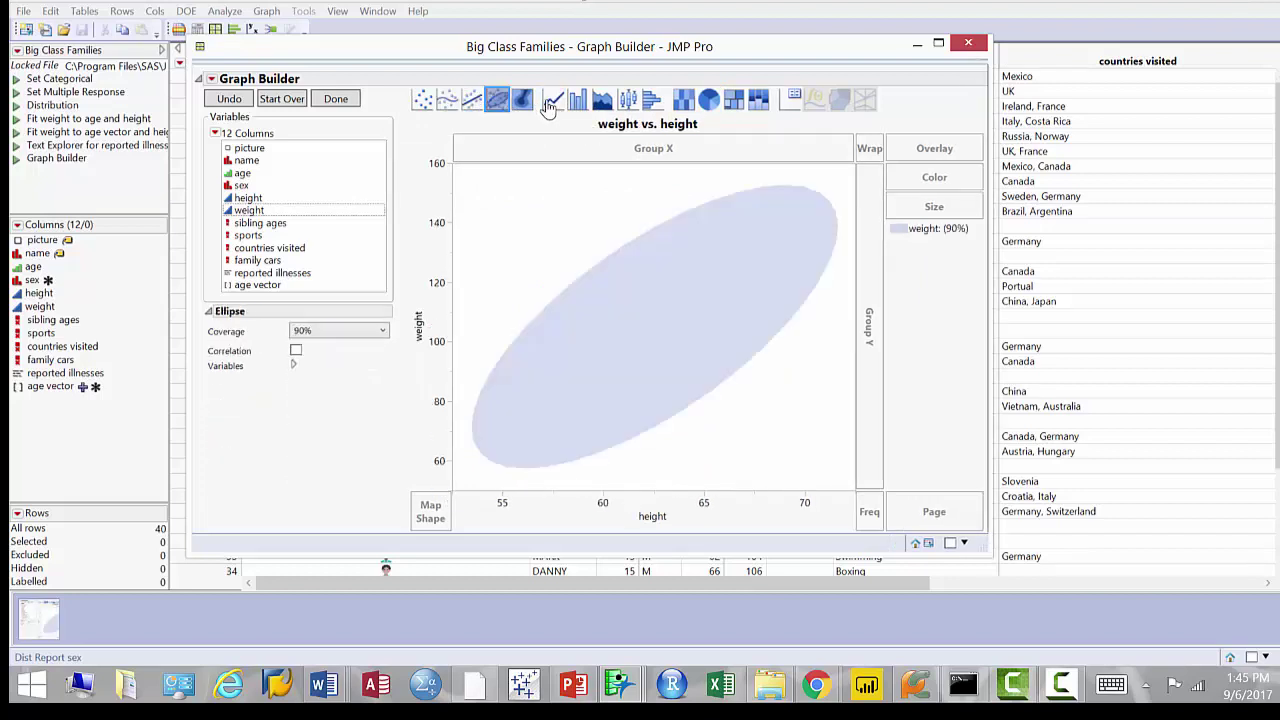
click(554, 102)
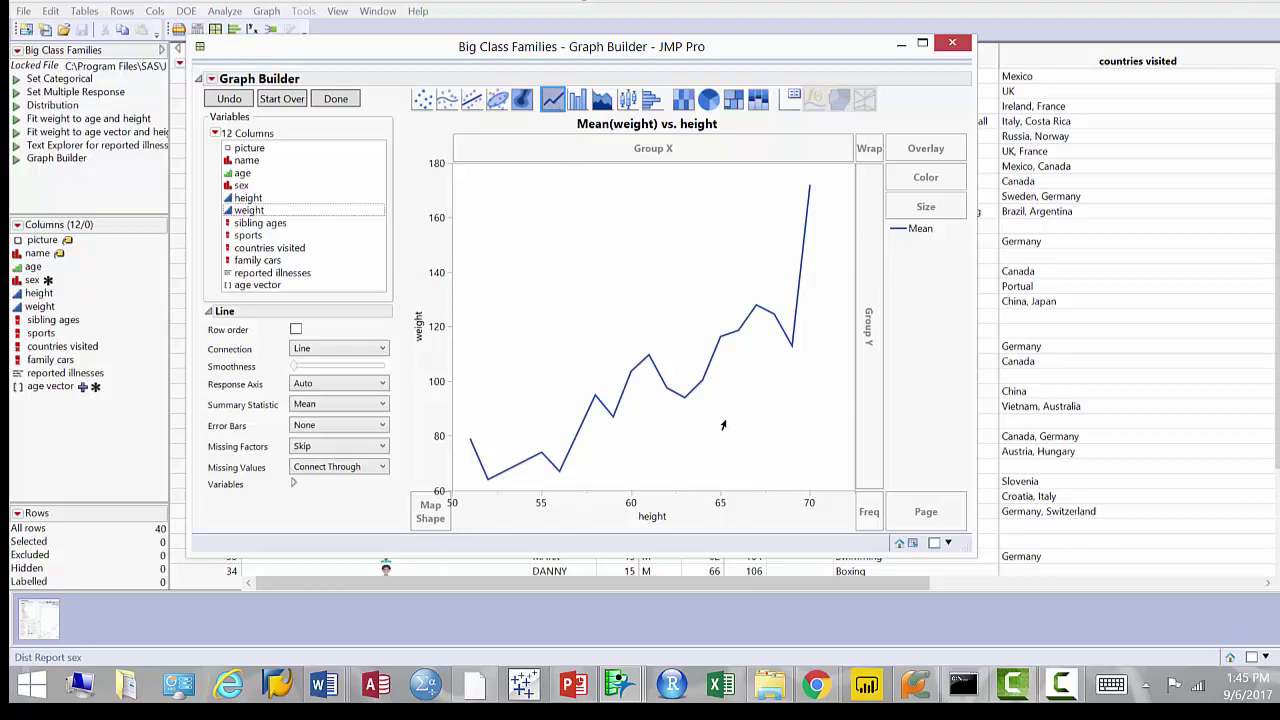
click(424, 104)
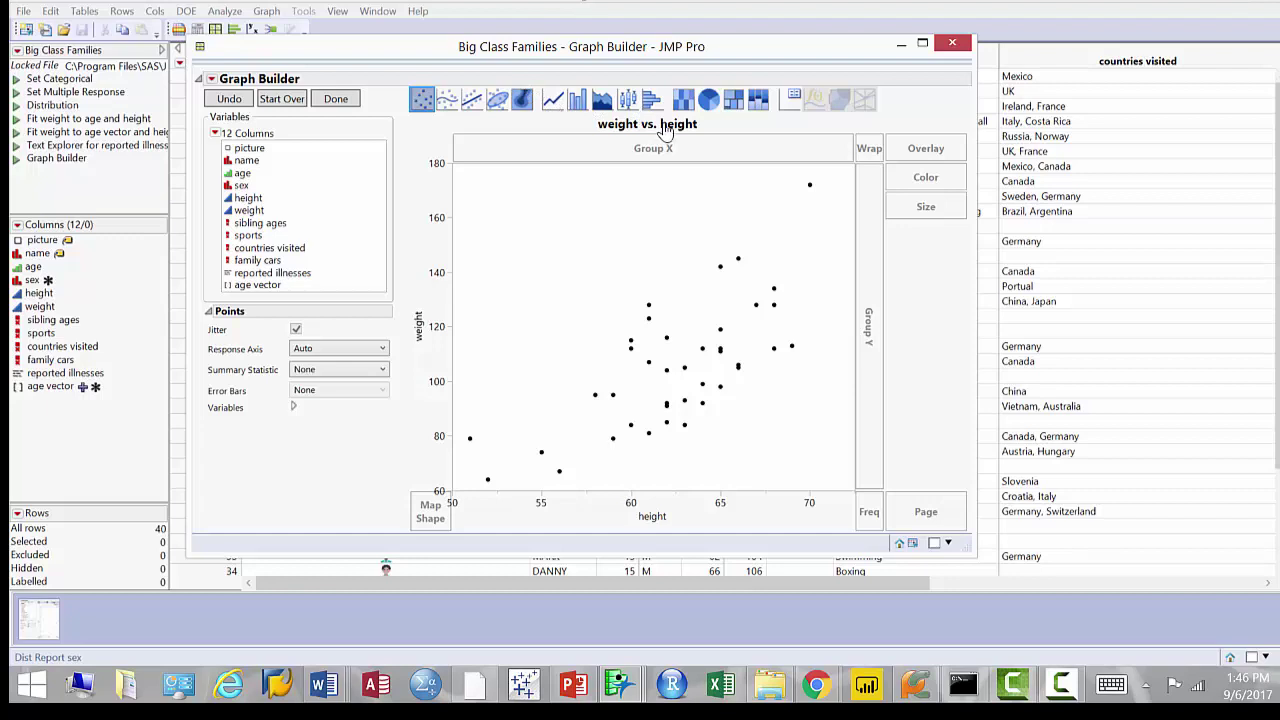
- Overlay a mean line on the weight versus height points, finish the graph, and reposition its window
drag(552, 99, 700, 306)
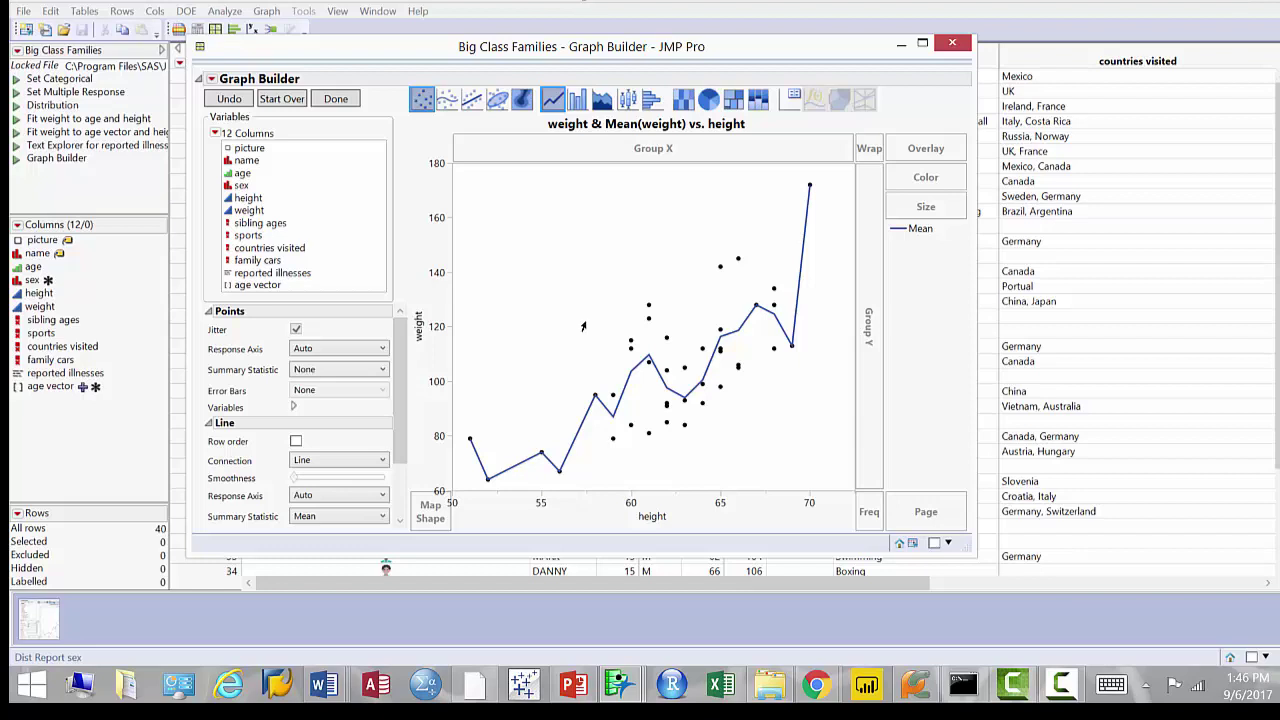
click(345, 104)
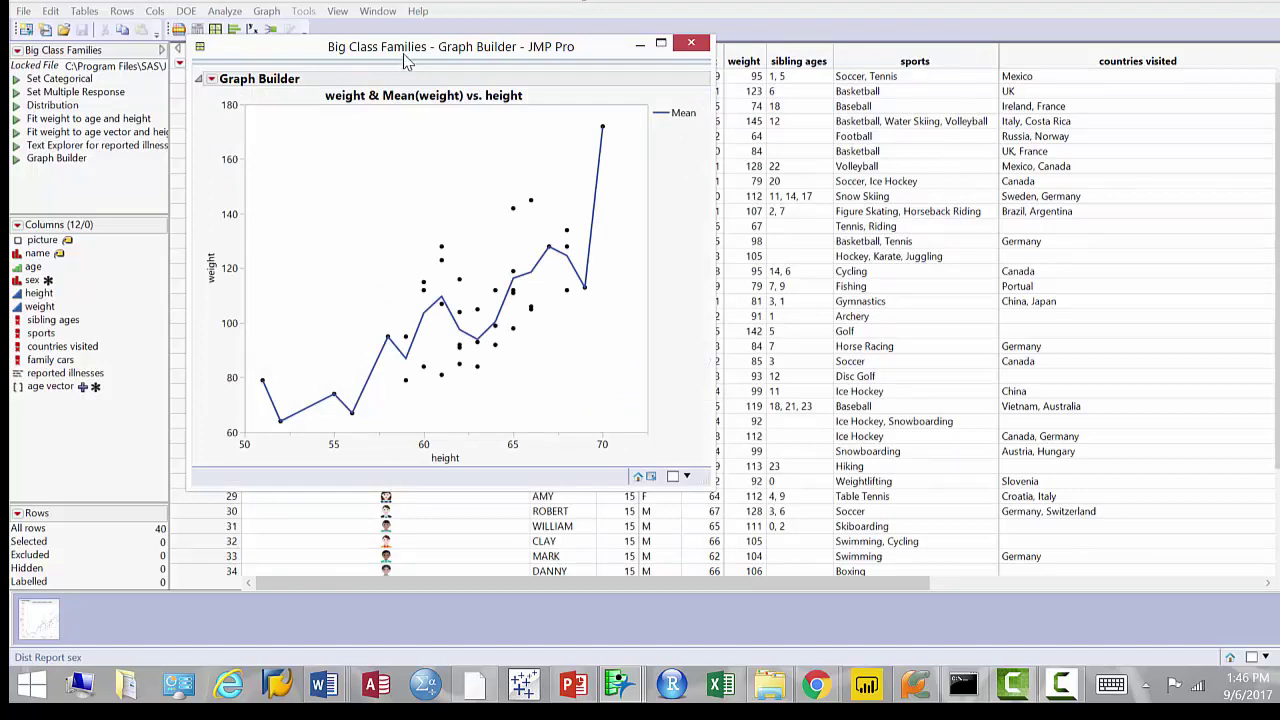
drag(436, 67, 626, 101)
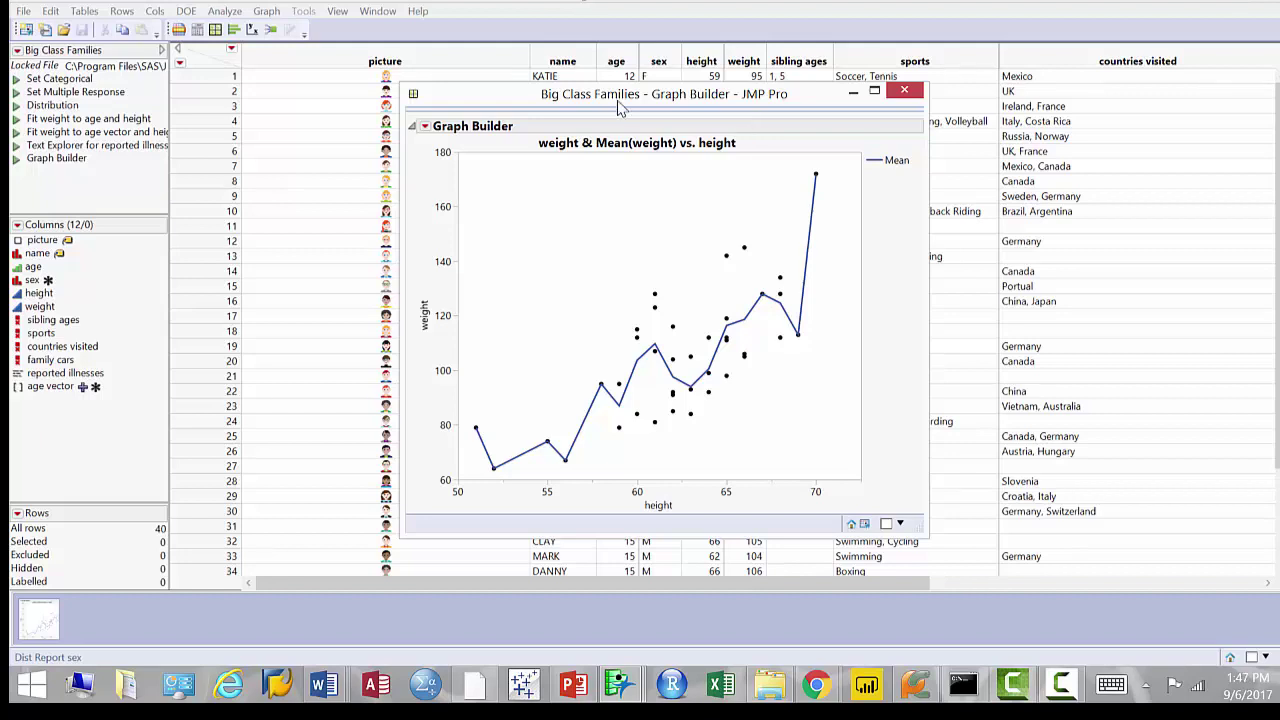
- Run a Distribution analysis of sex and stack the report so its histogram is horizontal
click(231, 34)
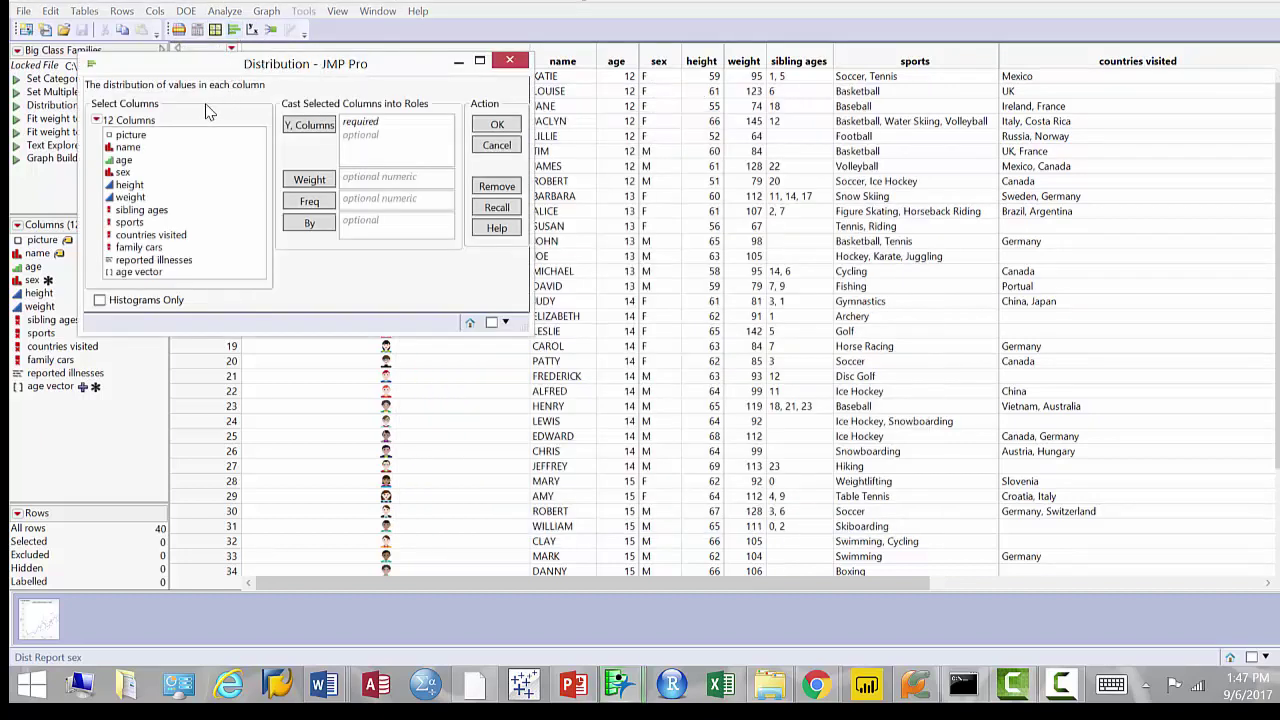
click(122, 172)
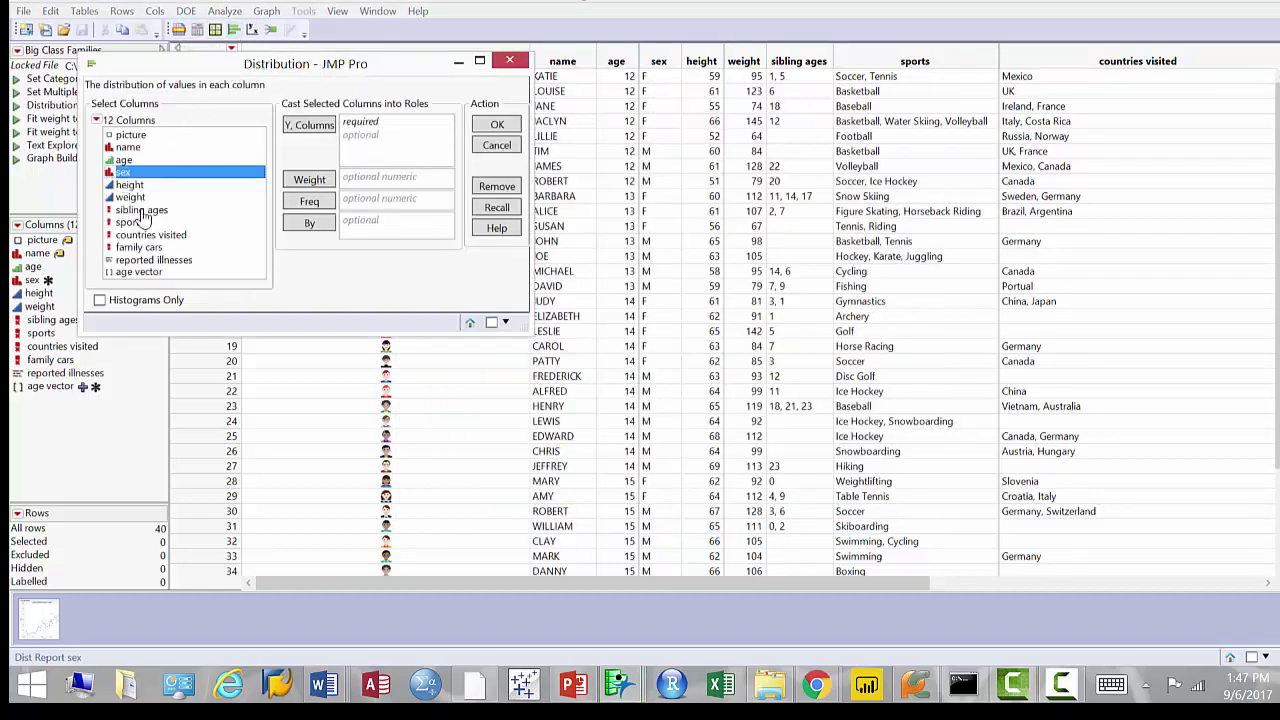
drag(143, 174, 395, 152)
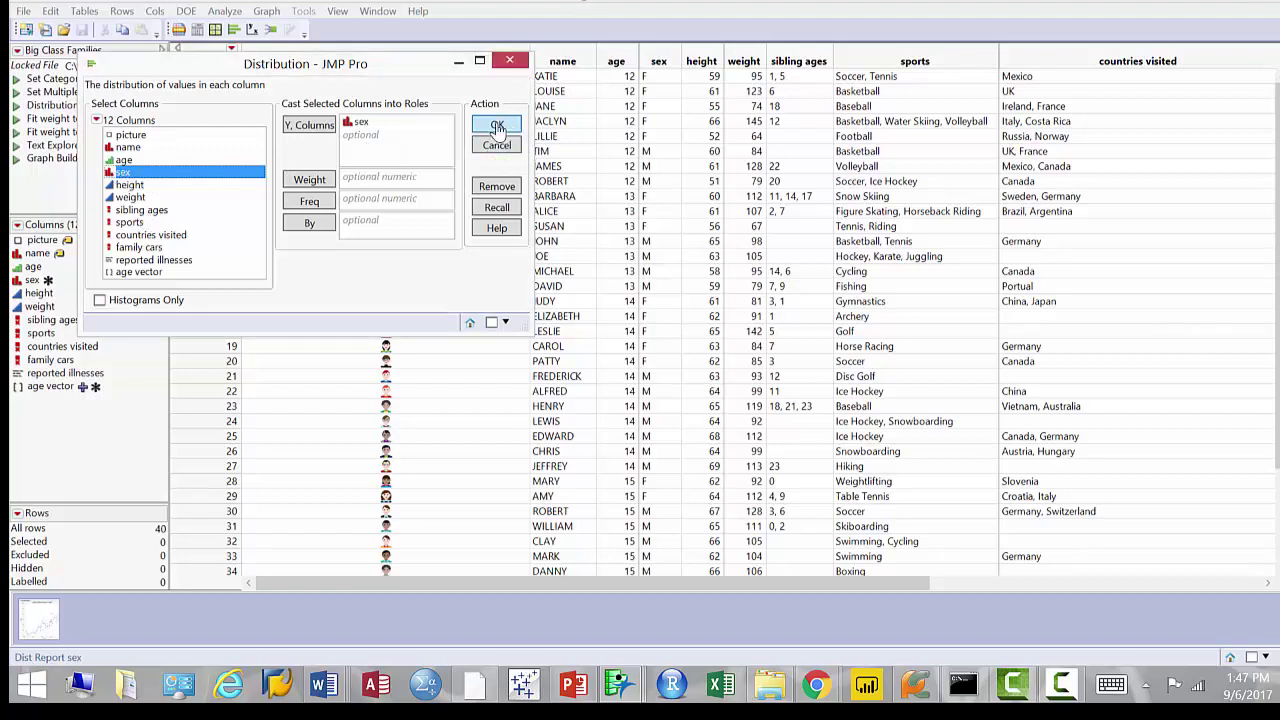
key(Return)
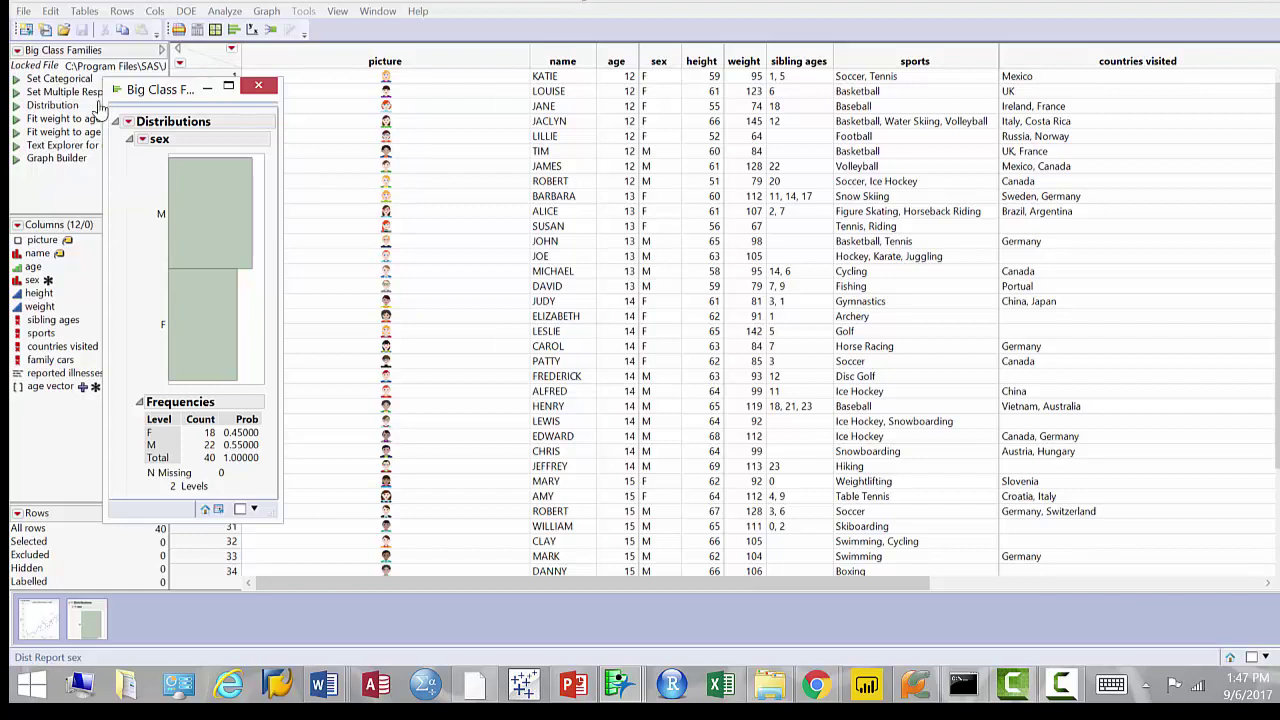
click(128, 121)
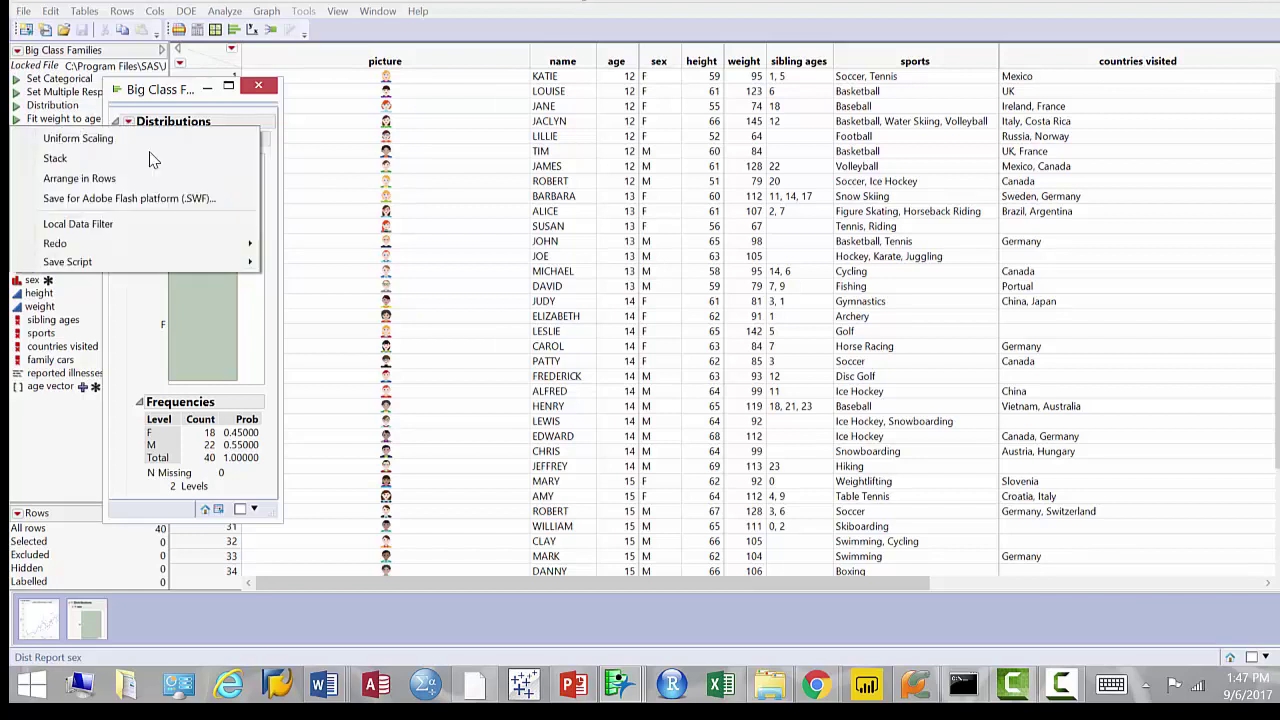
click(55, 158)
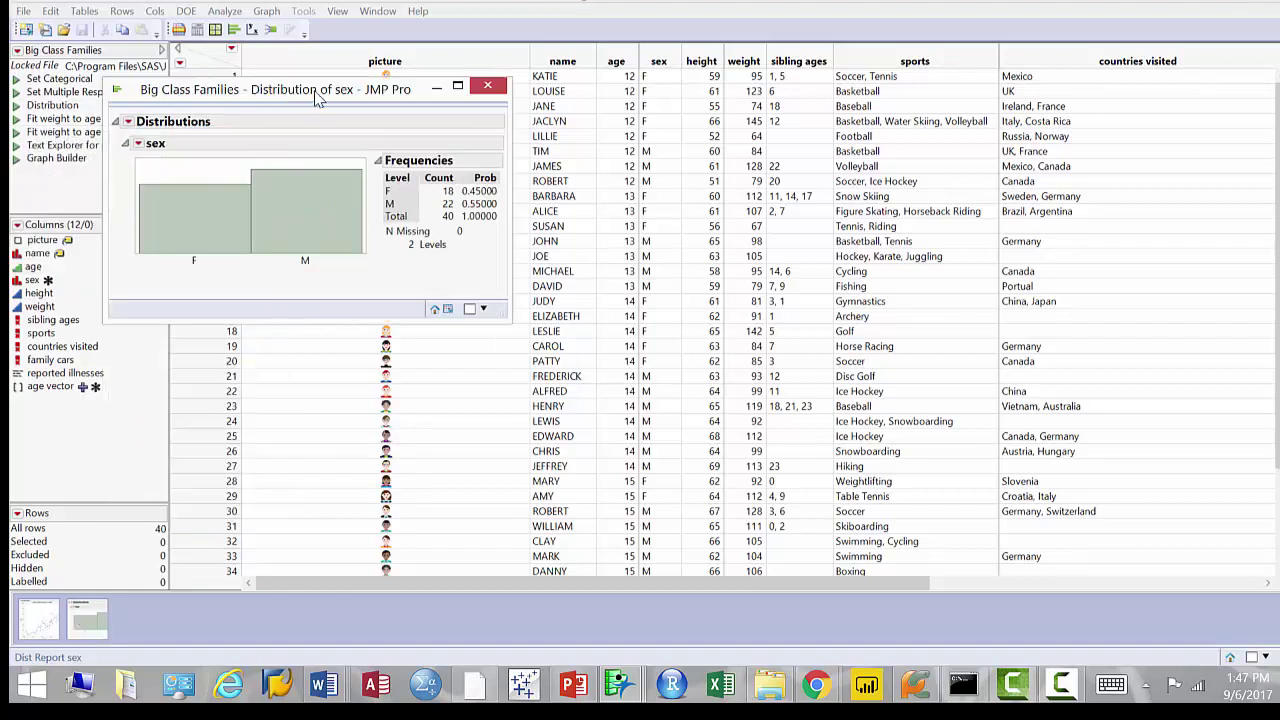
- Reposition the Distribution of sex report window and bring the weight versus height graph to the front
drag(313, 106, 543, 108)
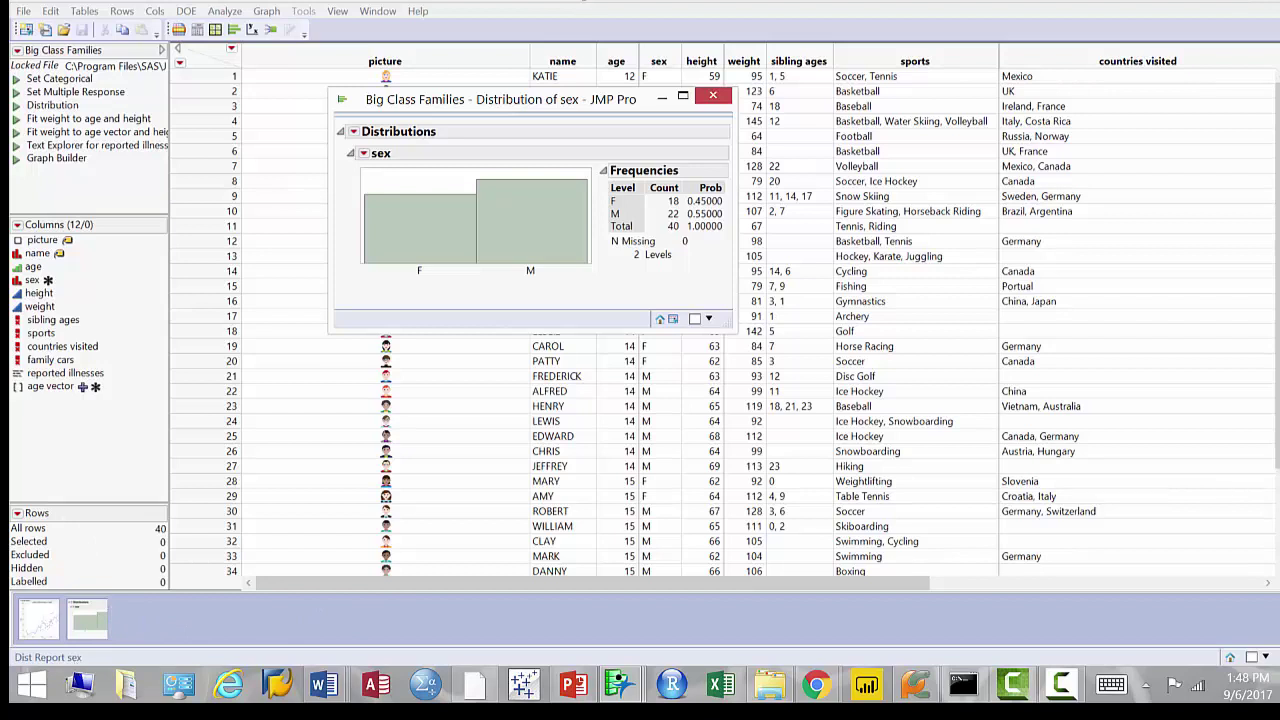
click(88, 620)
click(88, 620)
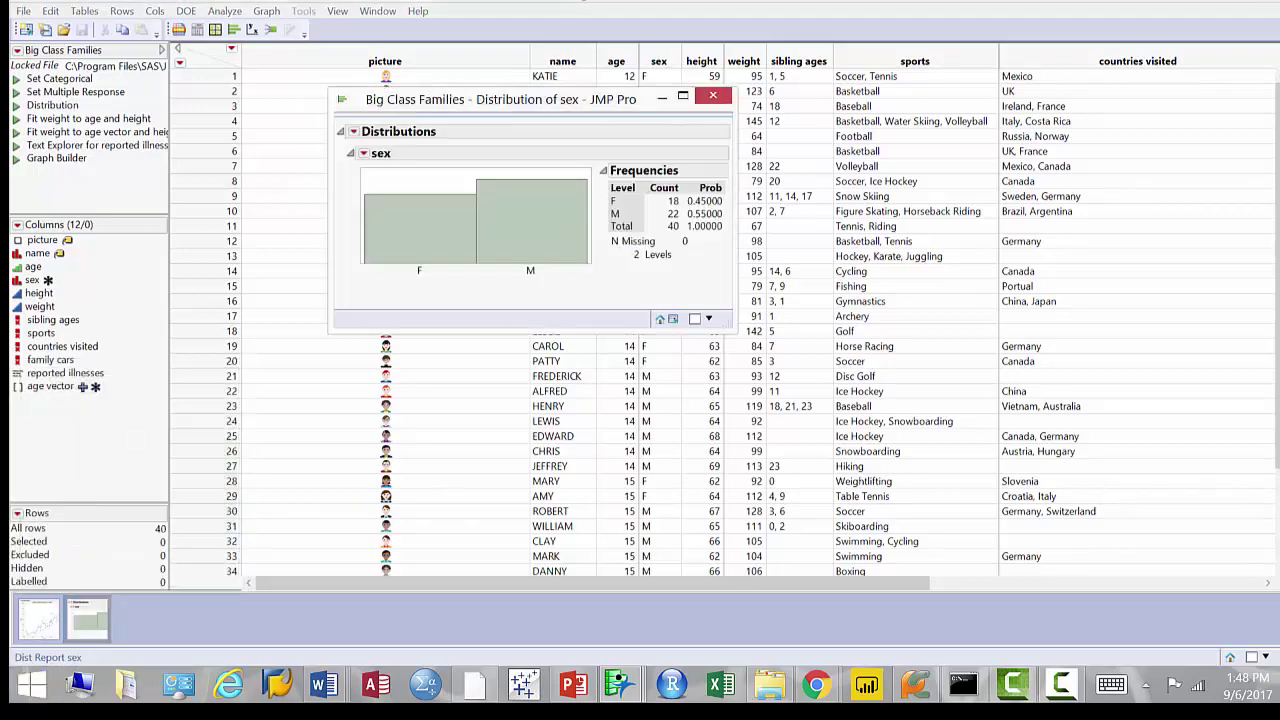
click(38, 620)
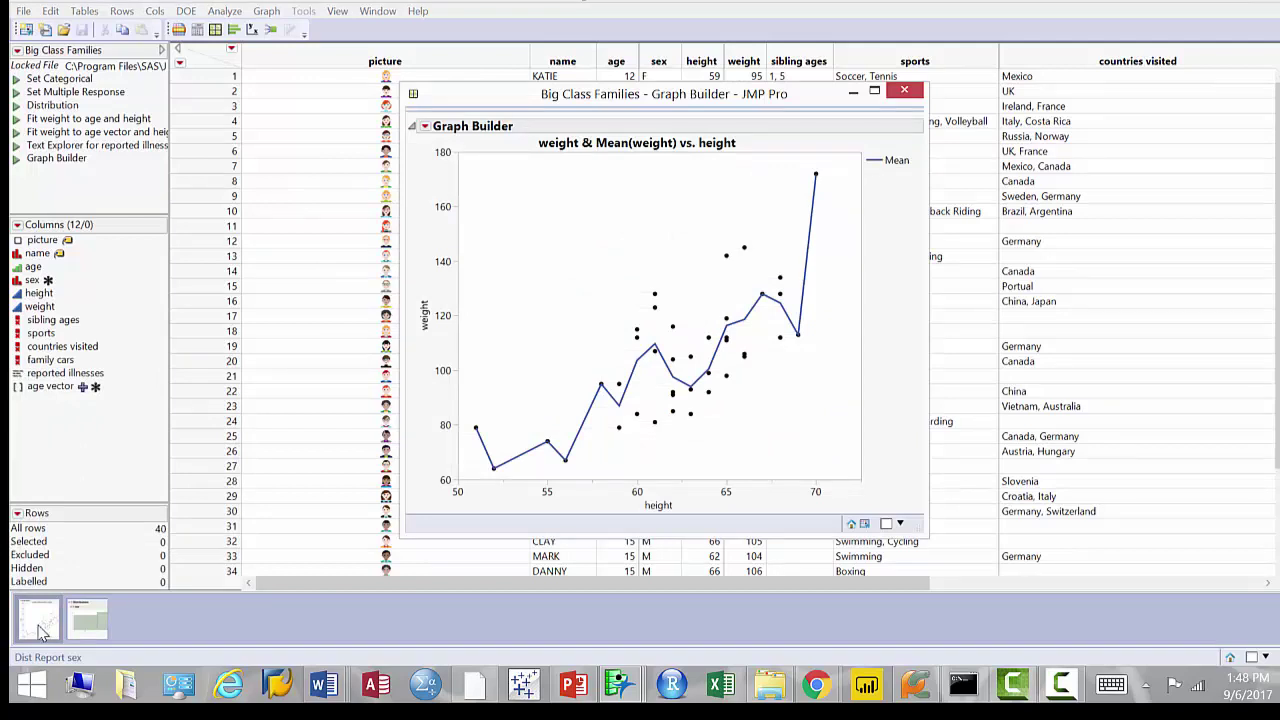
- Start a new dashboard in an enlarged window and examine the available templates, including 2x1, 2x2, 3x1+1, 3x2 and blank
click(24, 14)
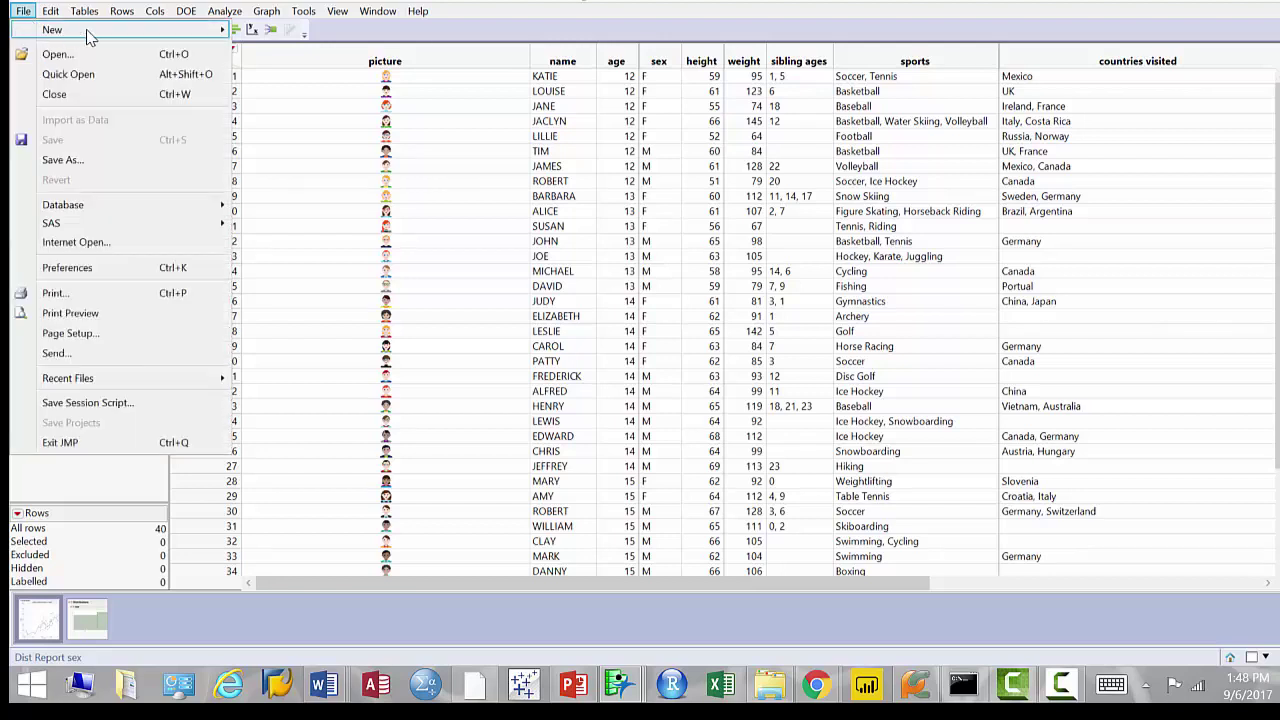
mouse_move(182, 40)
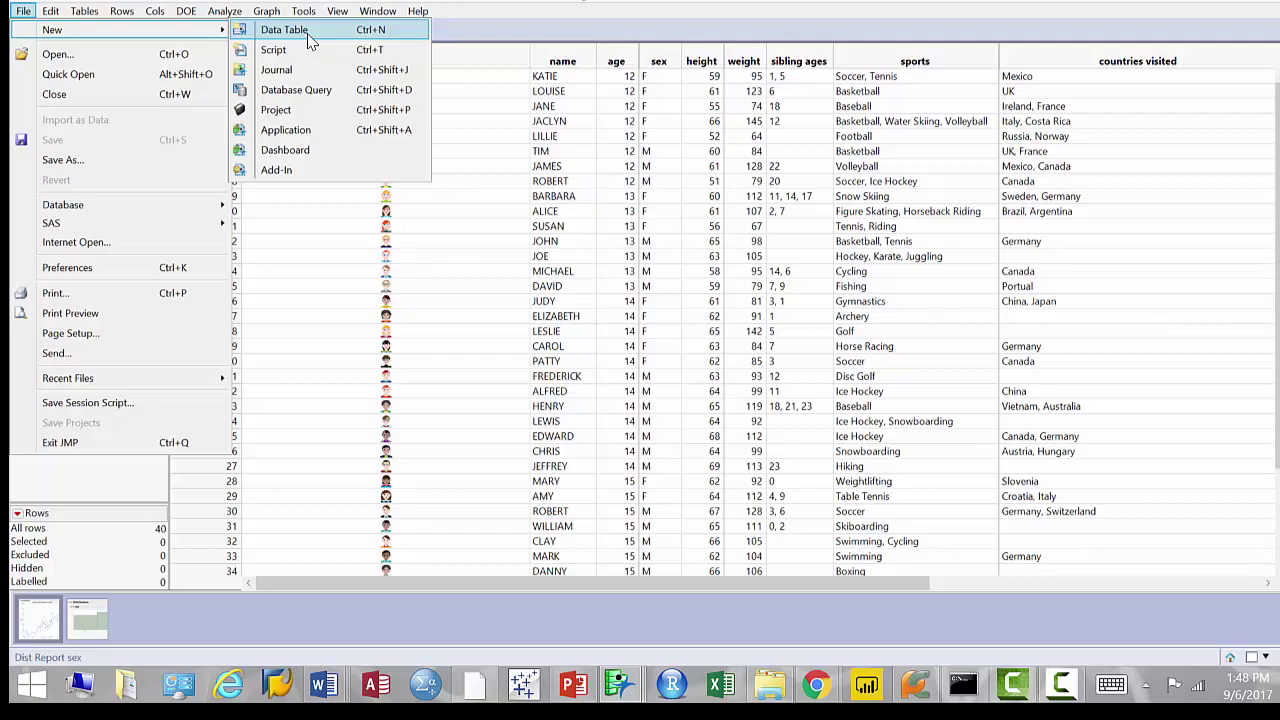
click(326, 153)
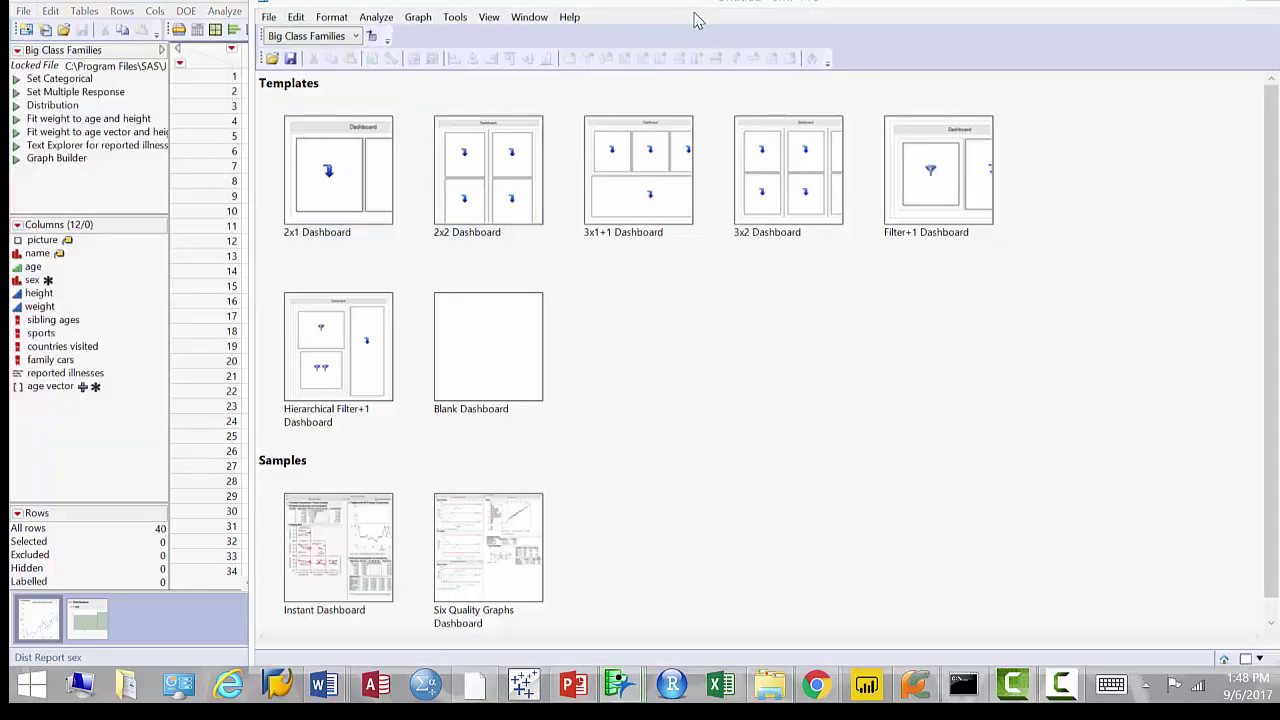
double_click(843, 9)
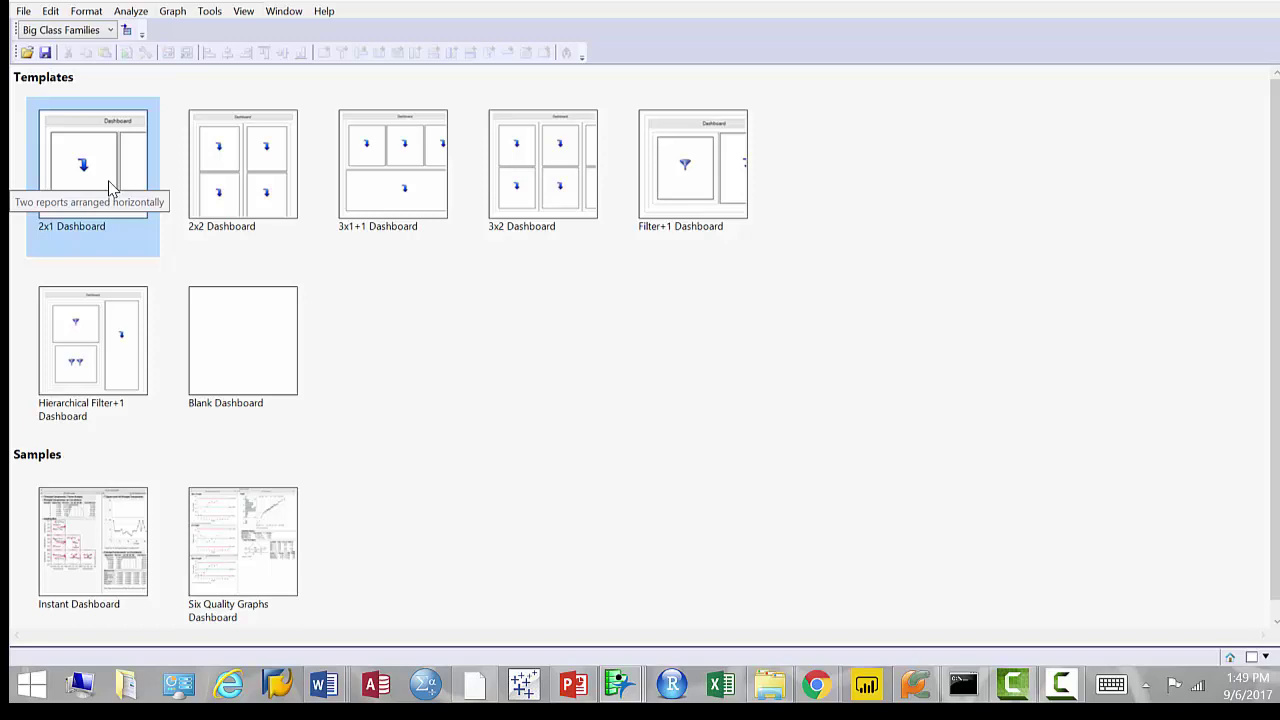
click(243, 182)
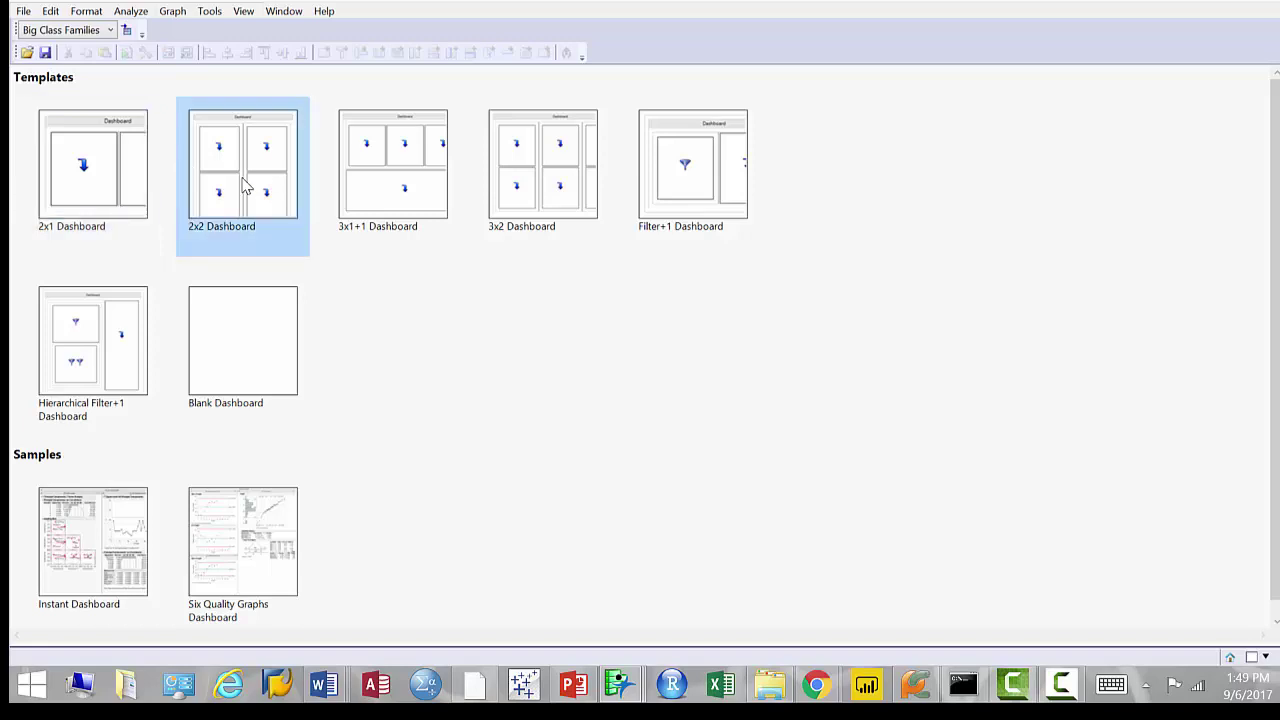
click(376, 181)
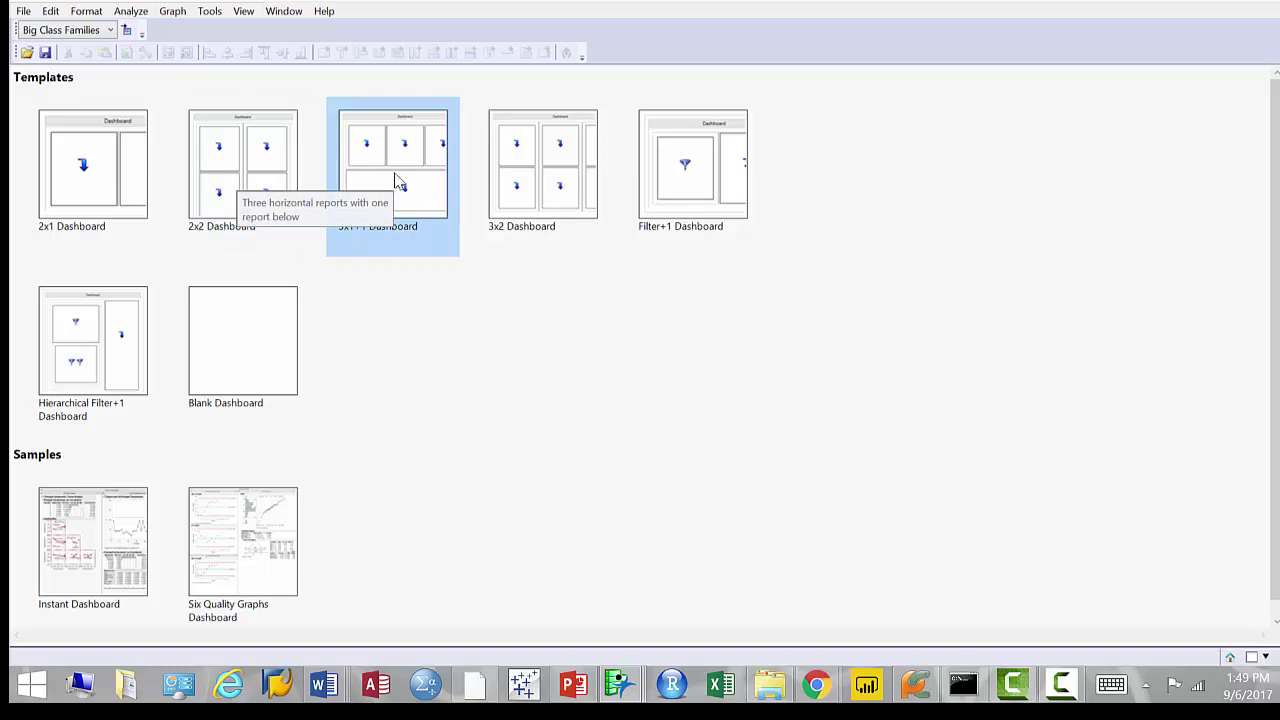
click(561, 211)
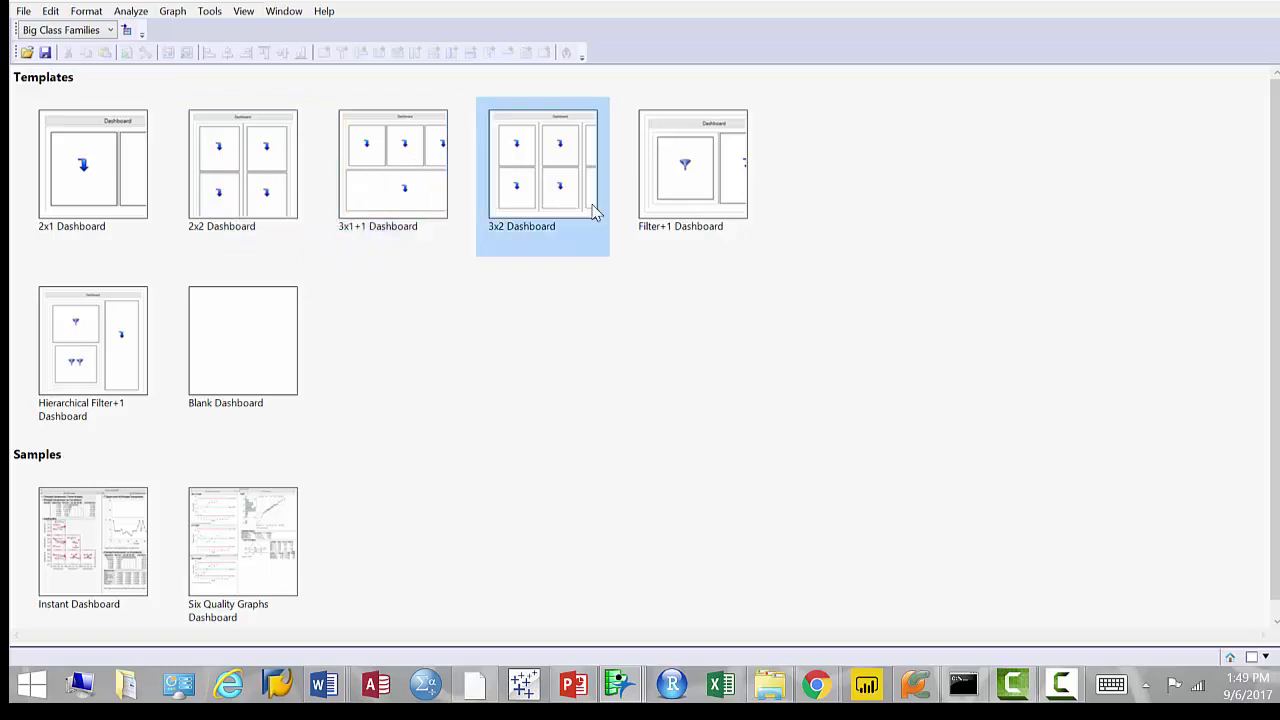
click(150, 338)
click(210, 337)
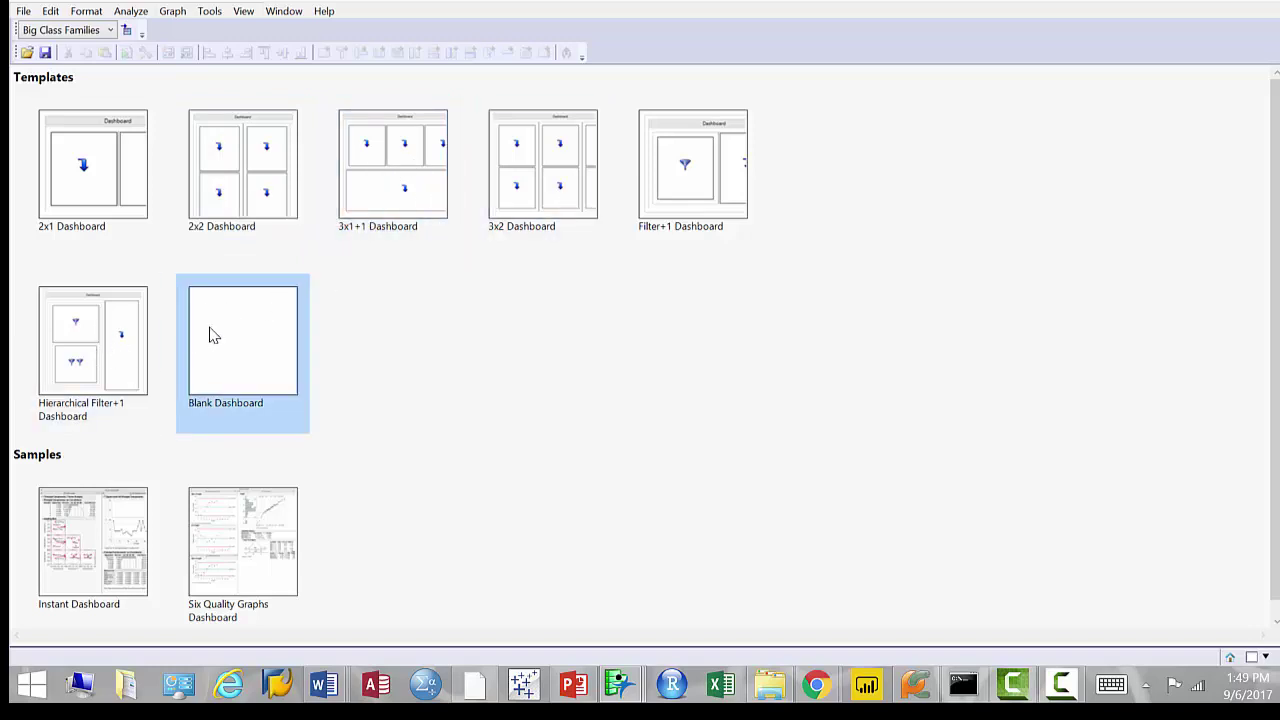
click(125, 200)
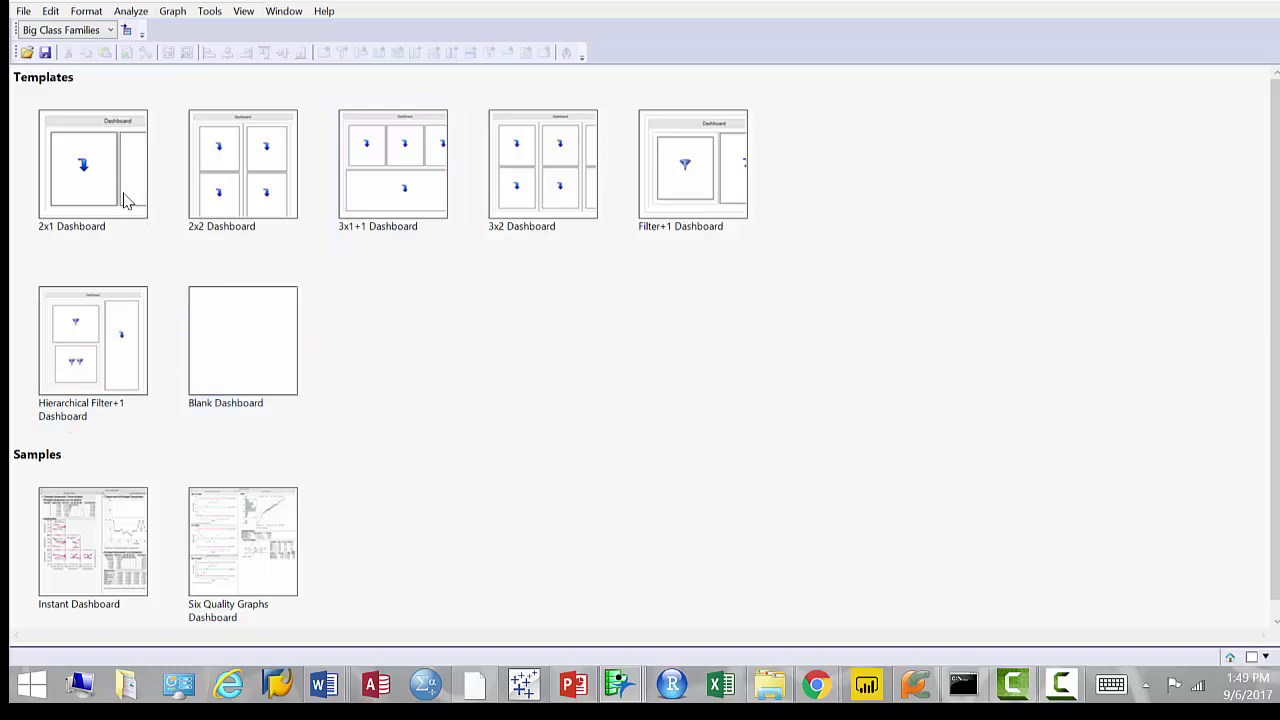
click(125, 200)
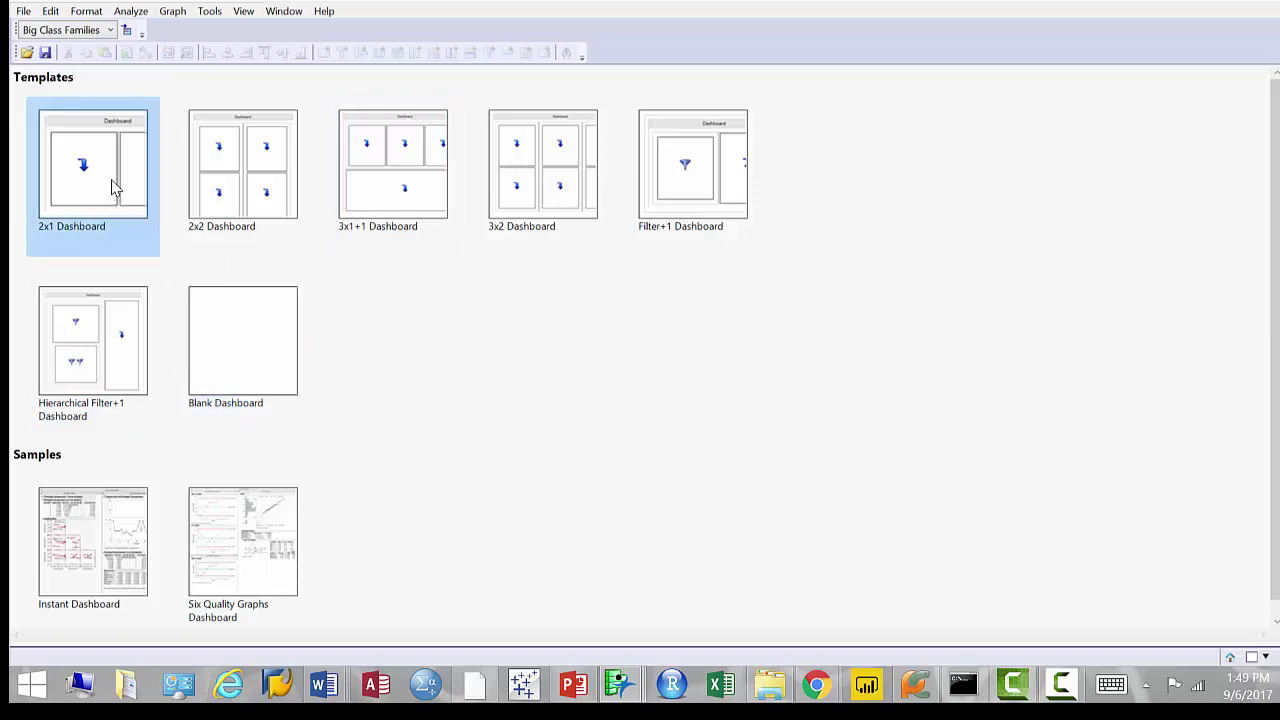
double_click(134, 223)
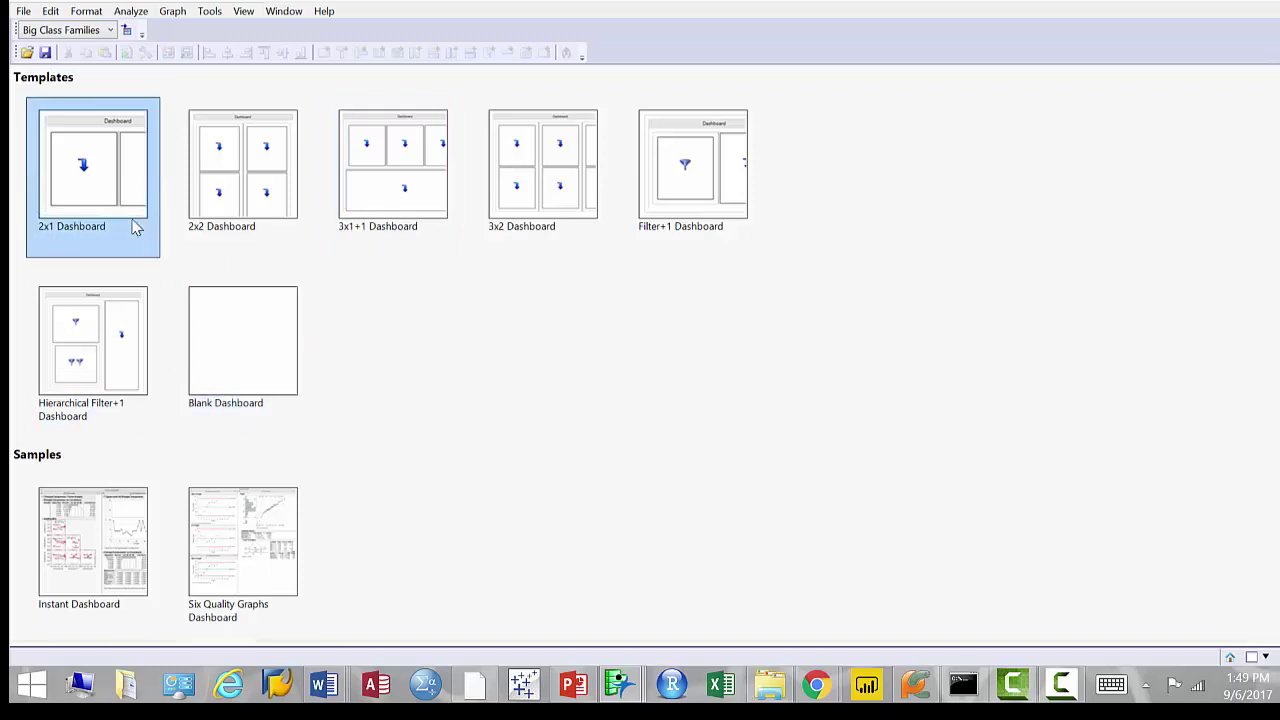
drag(134, 218, 412, 200)
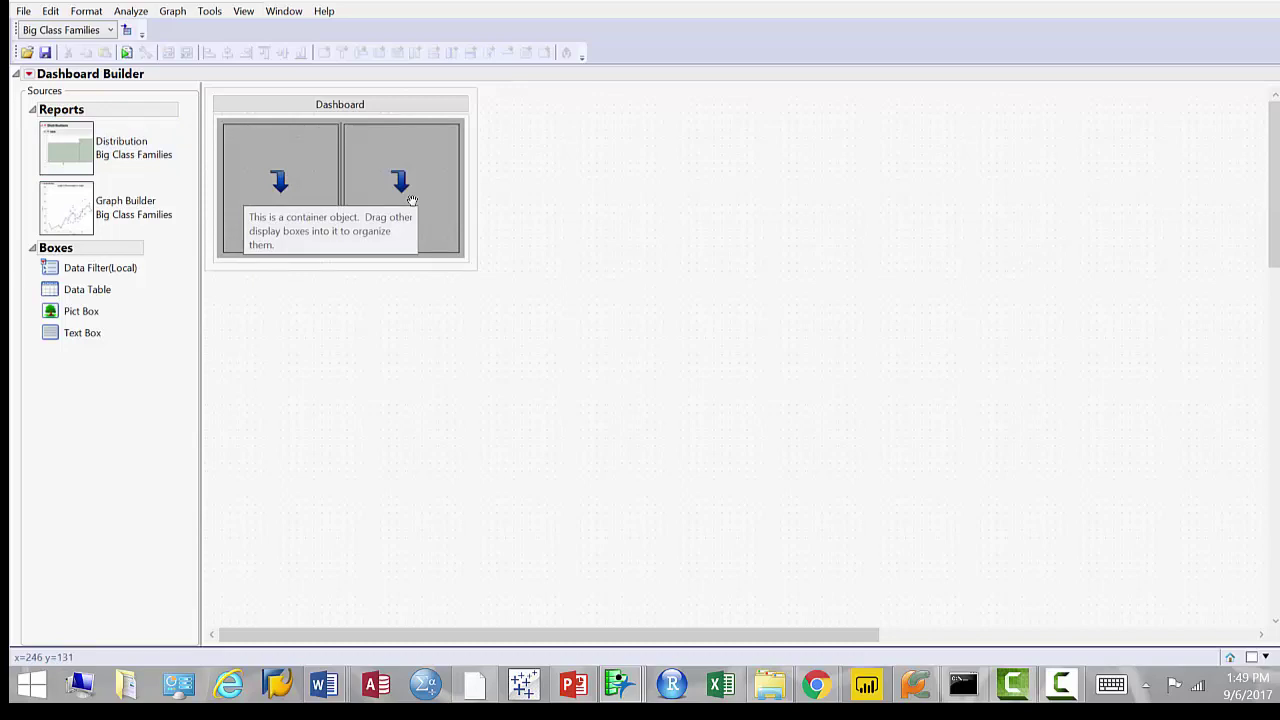
drag(412, 200, 560, 190)
key(alt+F4)
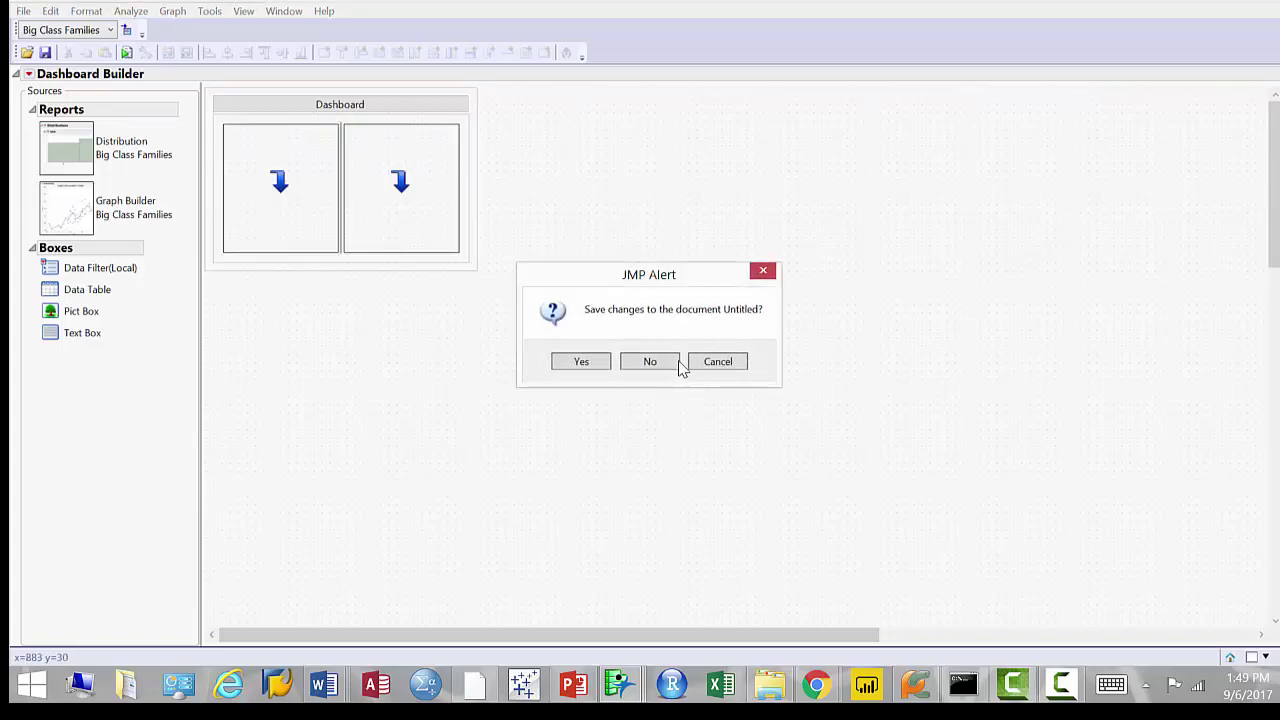
click(677, 364)
- Create a new dashboard from the 2x1 Dashboard template
click(23, 12)
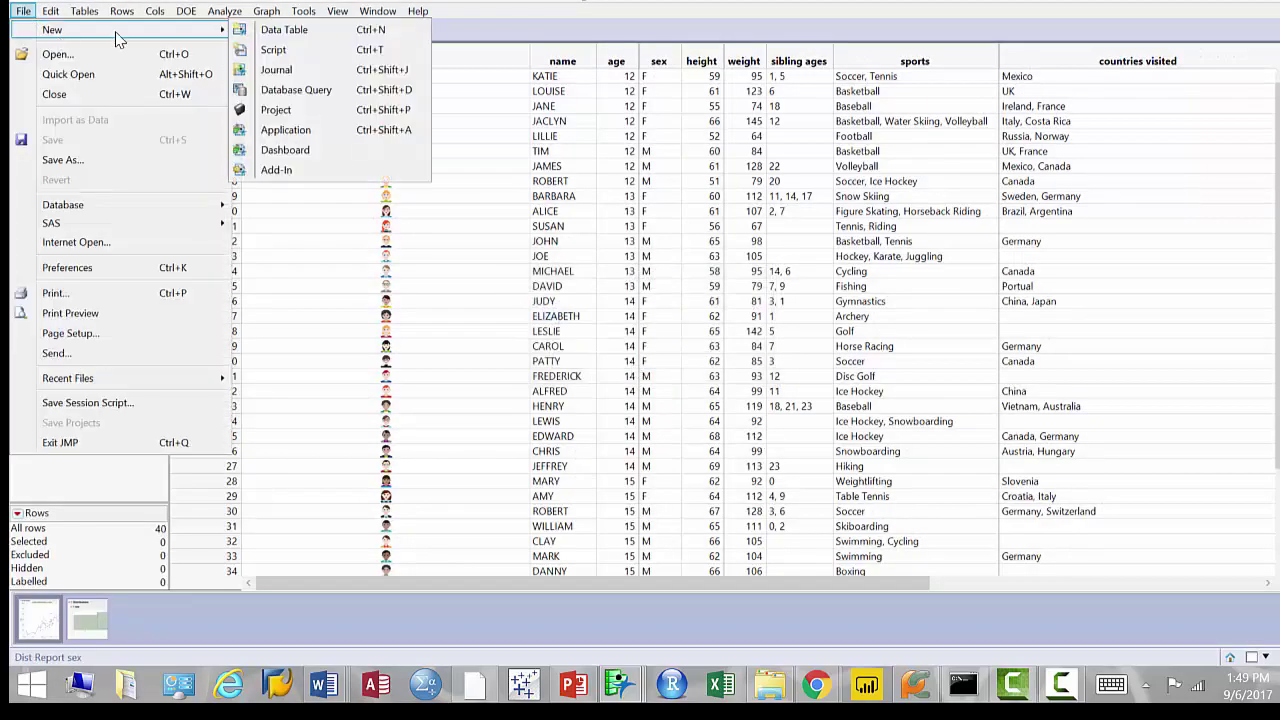
click(266, 12)
mouse_move(50, 14)
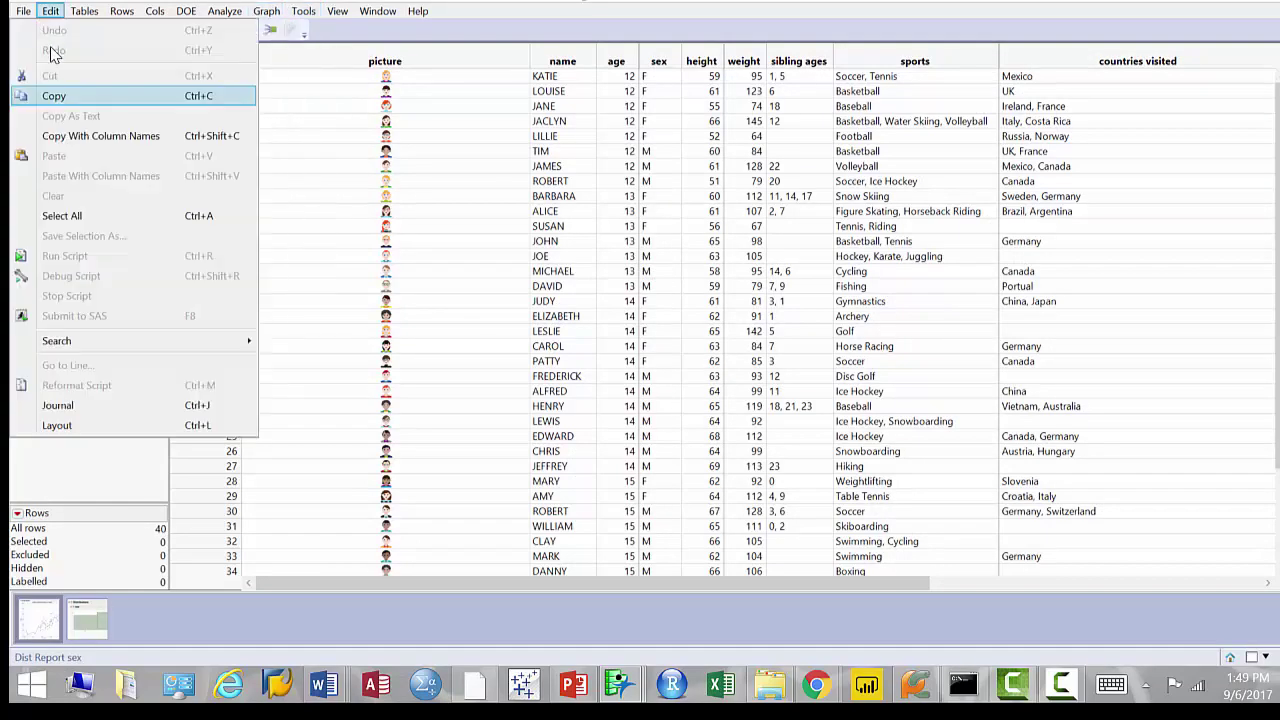
mouse_move(203, 31)
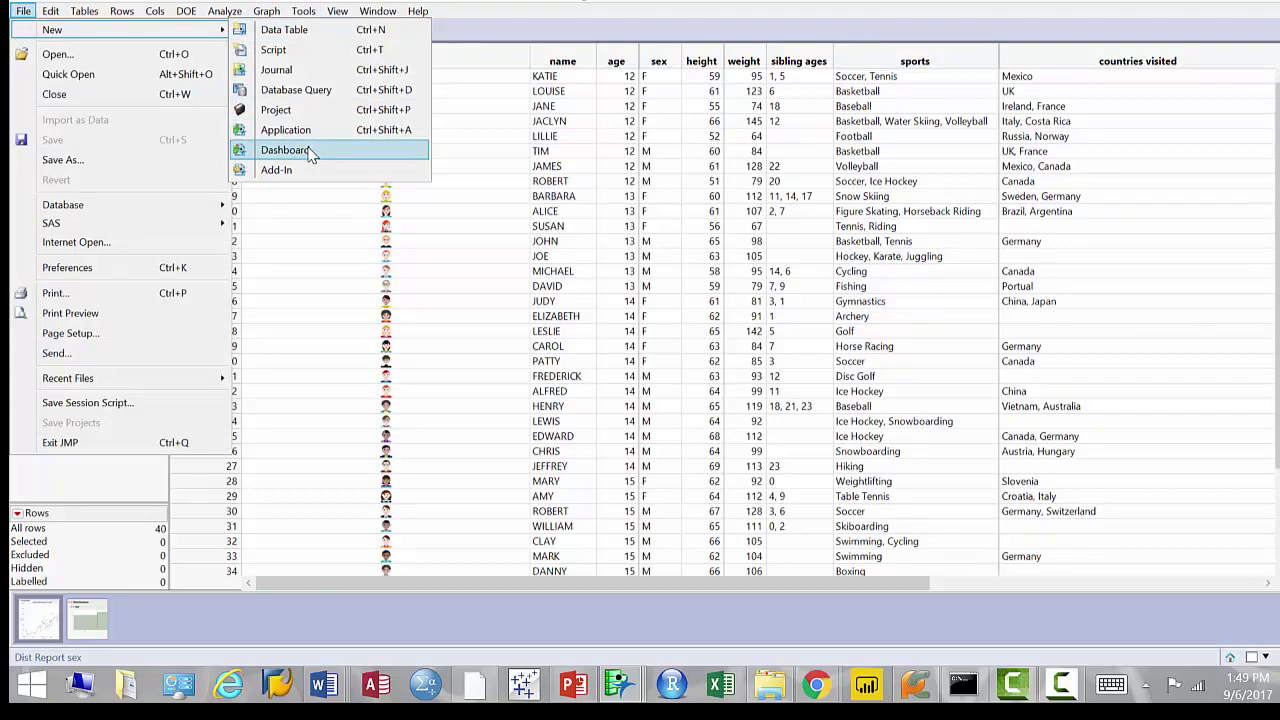
click(300, 150)
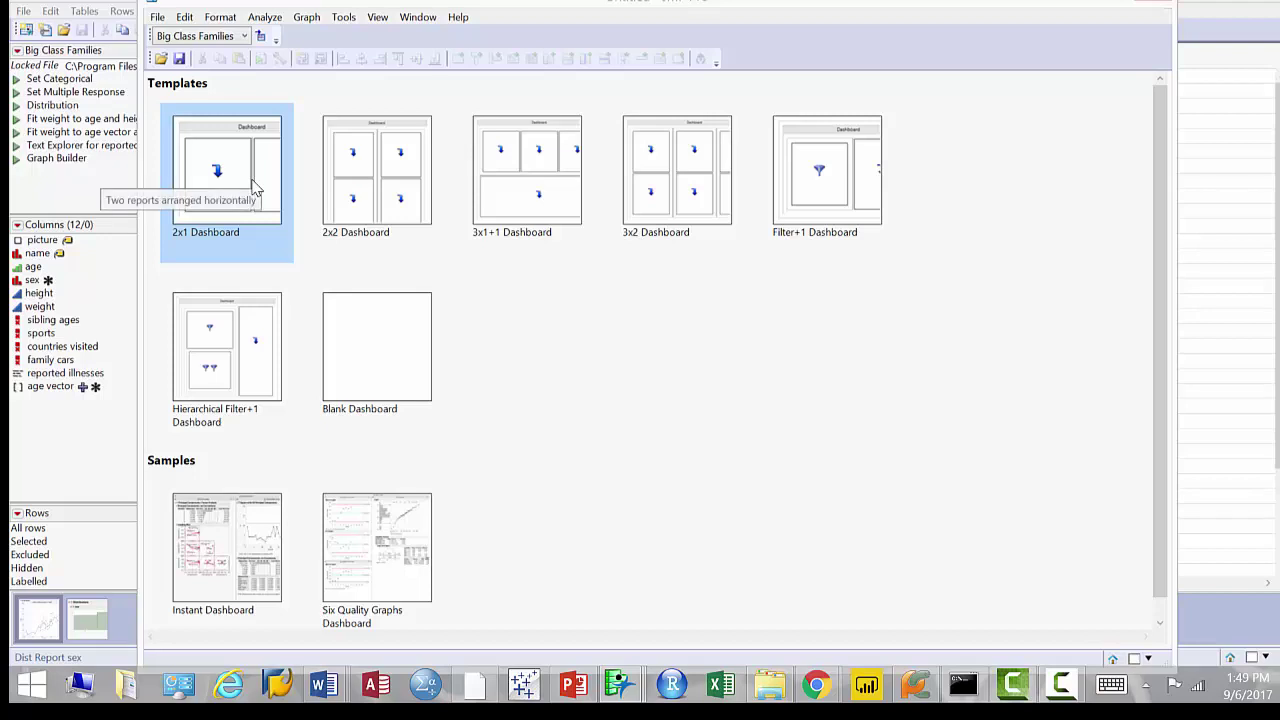
double_click(253, 188)
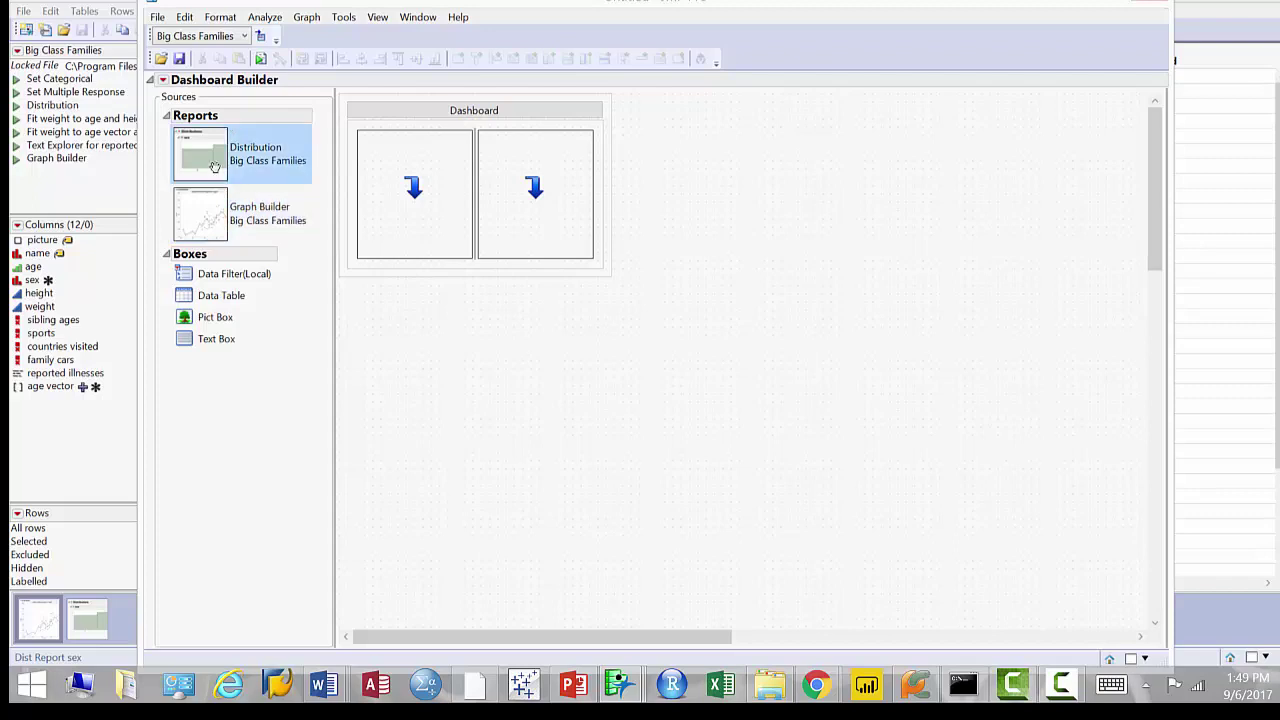
- Place the Distribution report in the dashboard's first pane and the Graph Builder report in its second pane
click(214, 166)
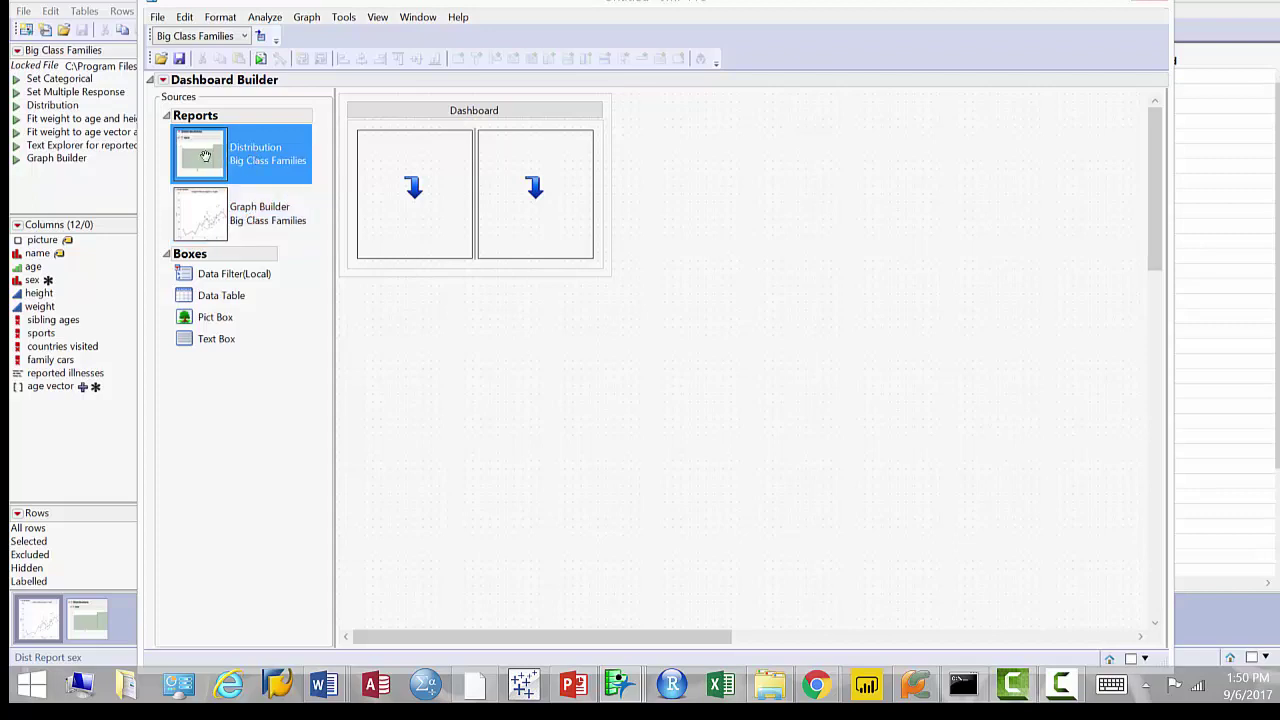
drag(206, 160, 433, 230)
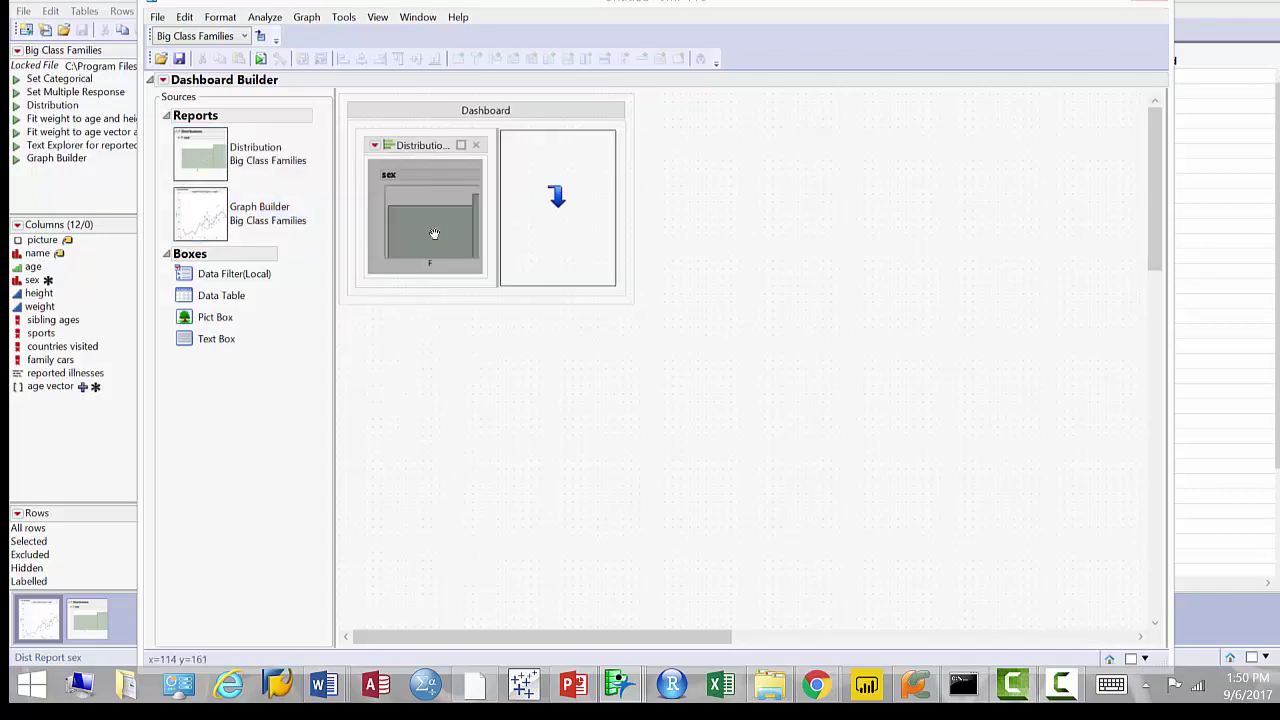
click(206, 232)
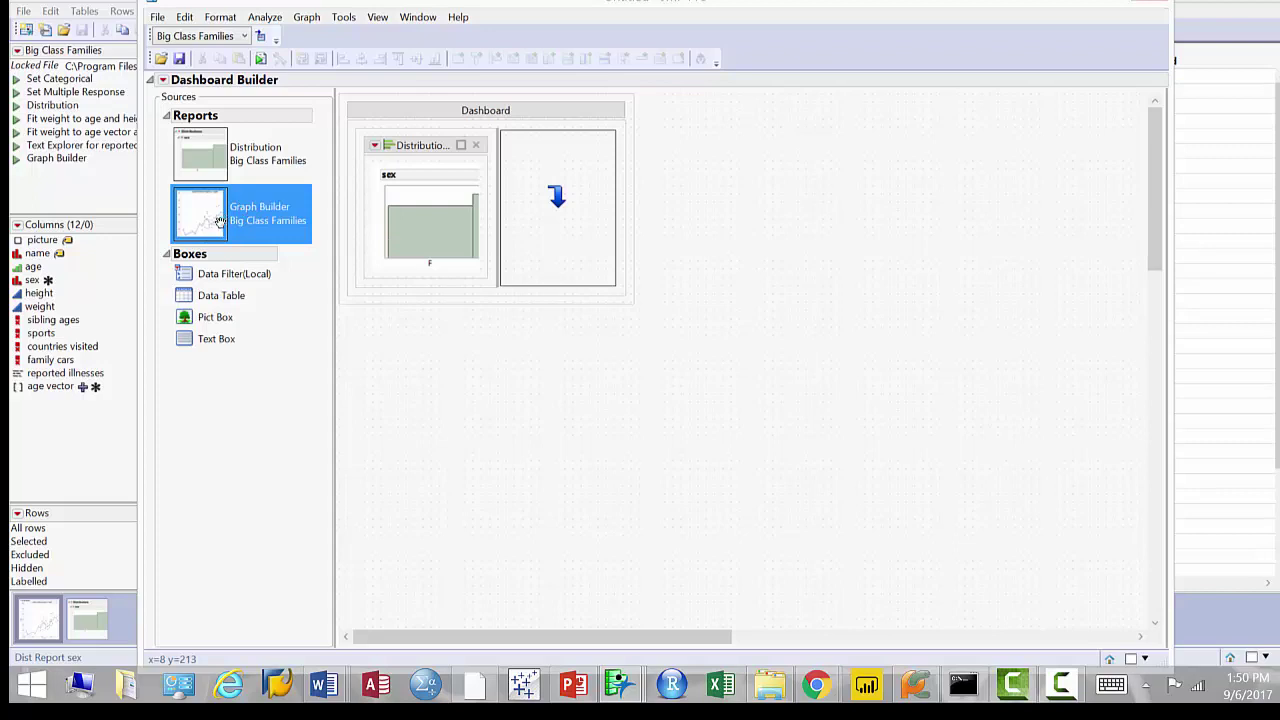
drag(220, 226, 556, 194)
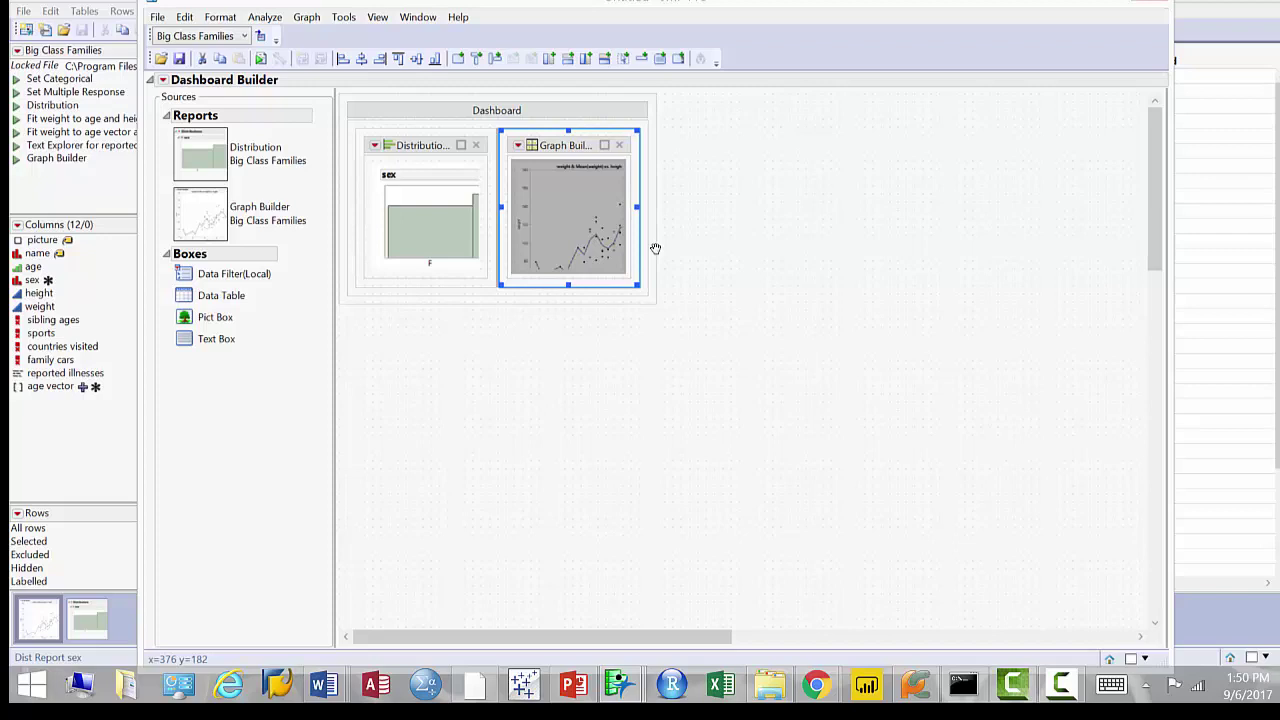
- Run the dashboard and maximize the resulting window
click(163, 81)
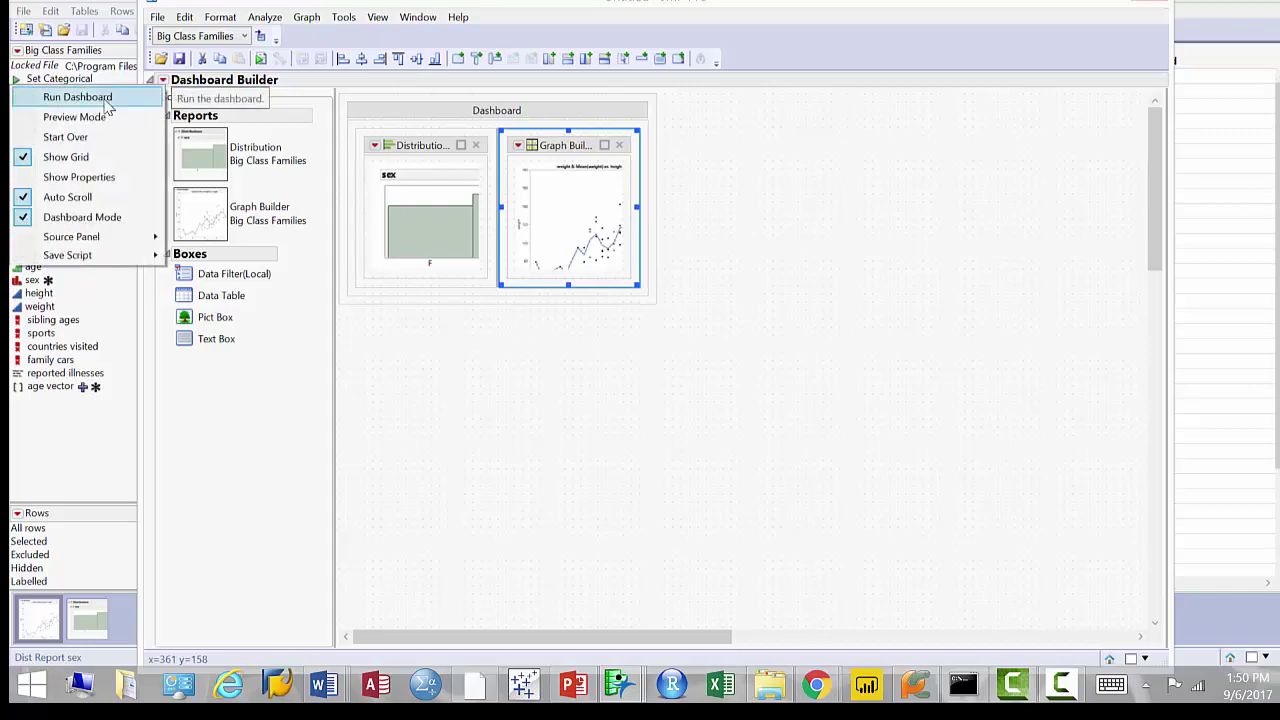
click(107, 100)
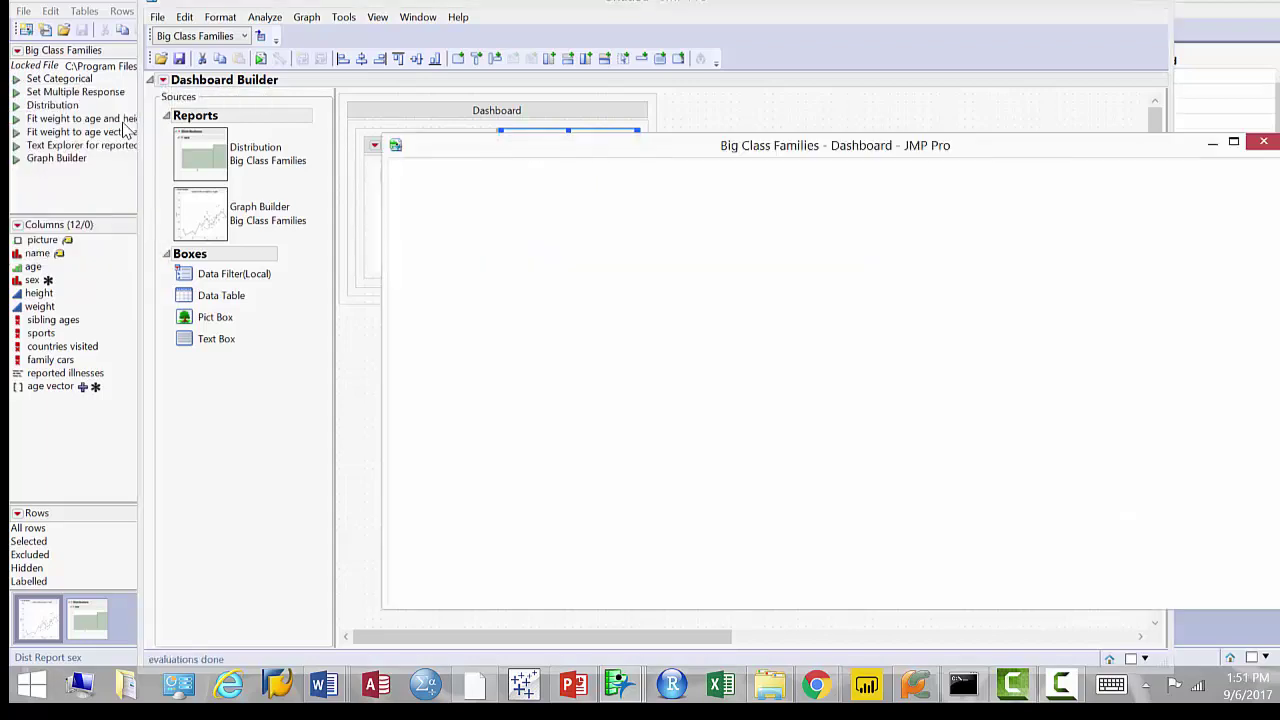
double_click(604, 152)
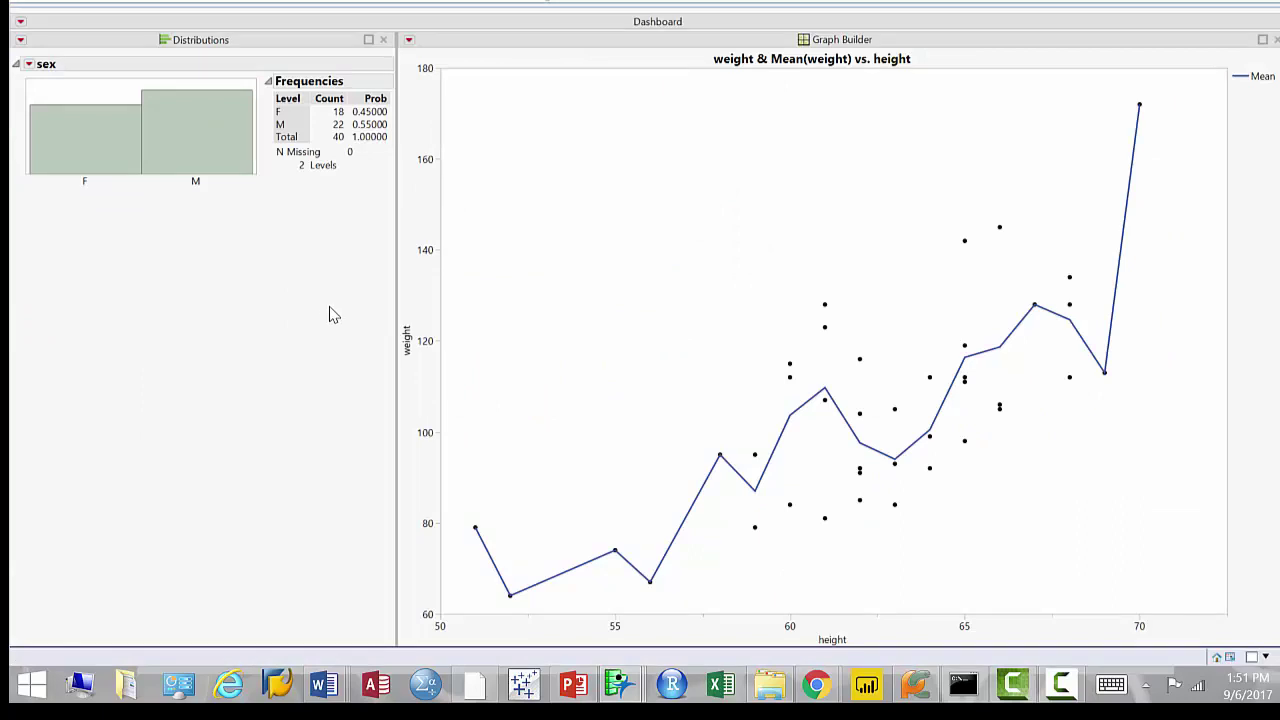
- Select the F, M and again F bars of the sex histogram to compare their linked points in the weight versus height graph
click(109, 155)
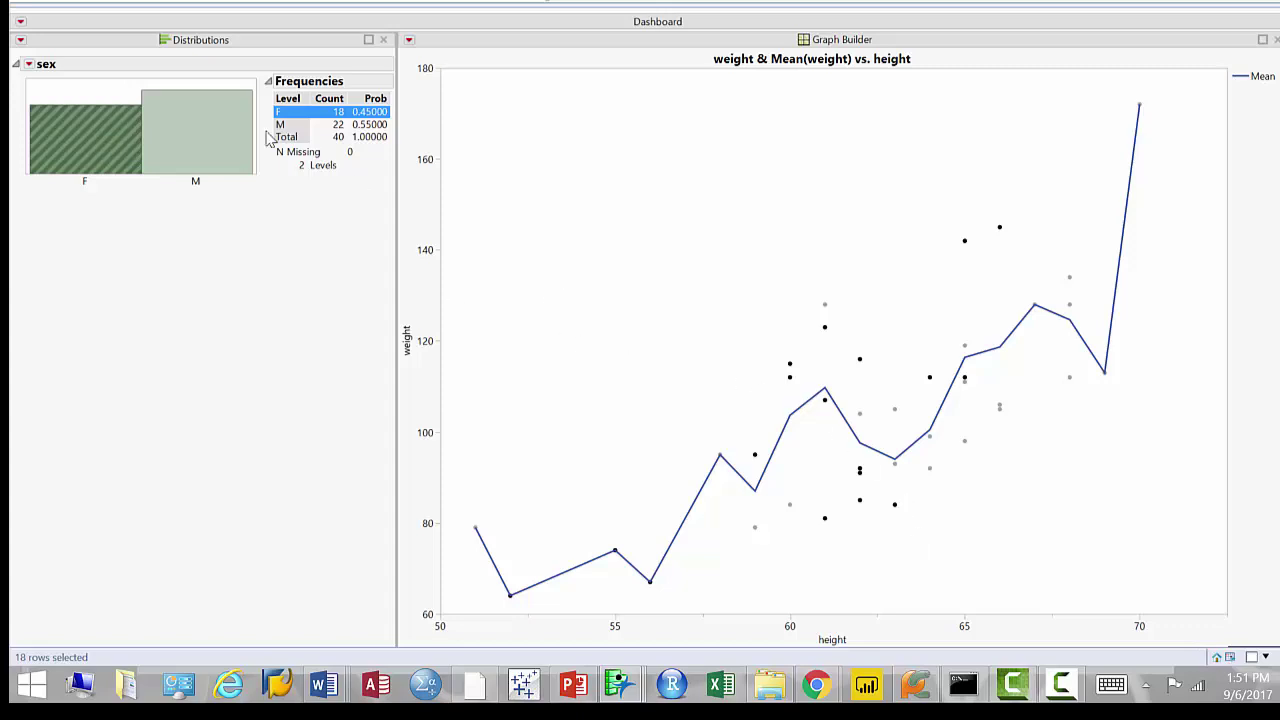
click(224, 138)
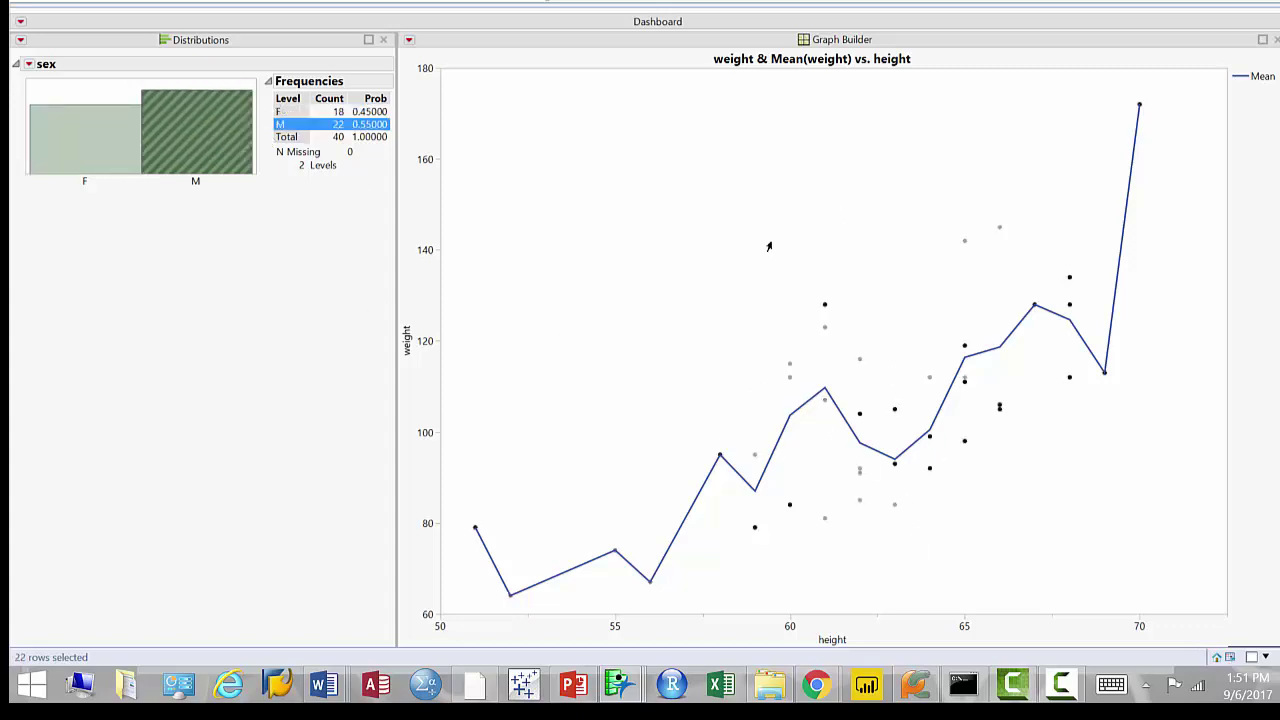
click(83, 178)
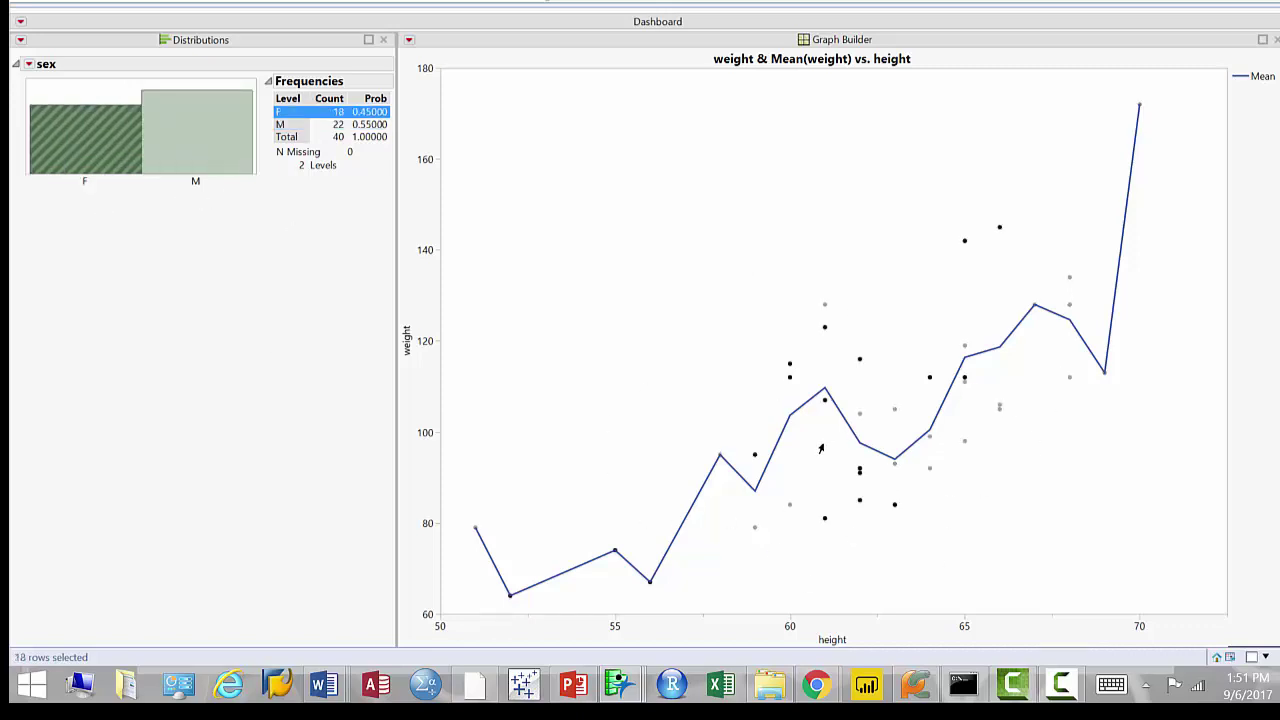